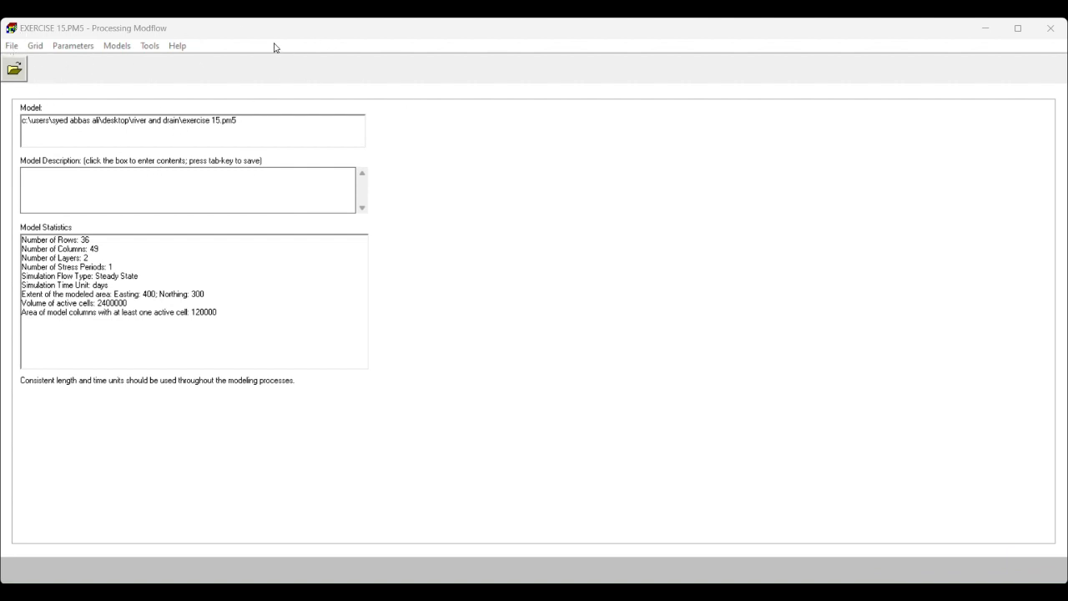
# - Create a new model named Exercise 15 in the river and drain folder
pyautogui.click(13, 47)
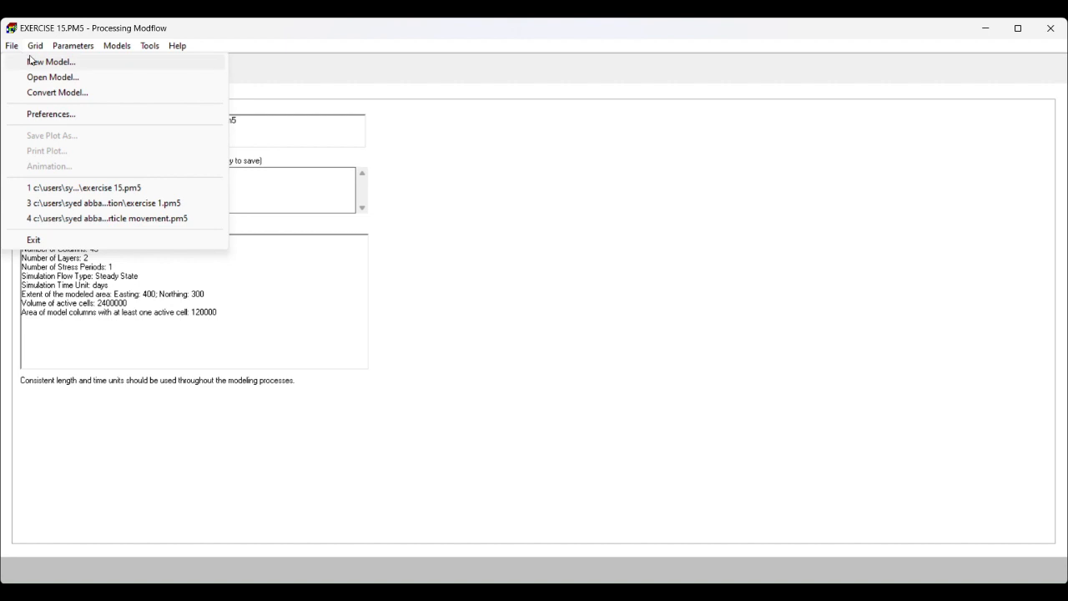
pyautogui.click(25, 61)
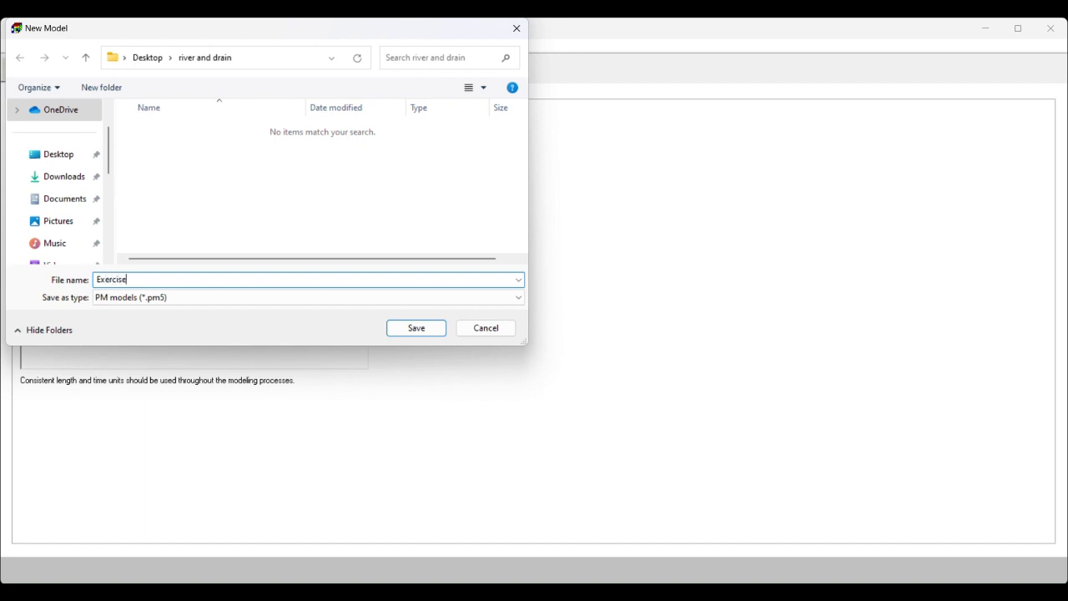
pyautogui.write('15')
pyautogui.click(427, 330)
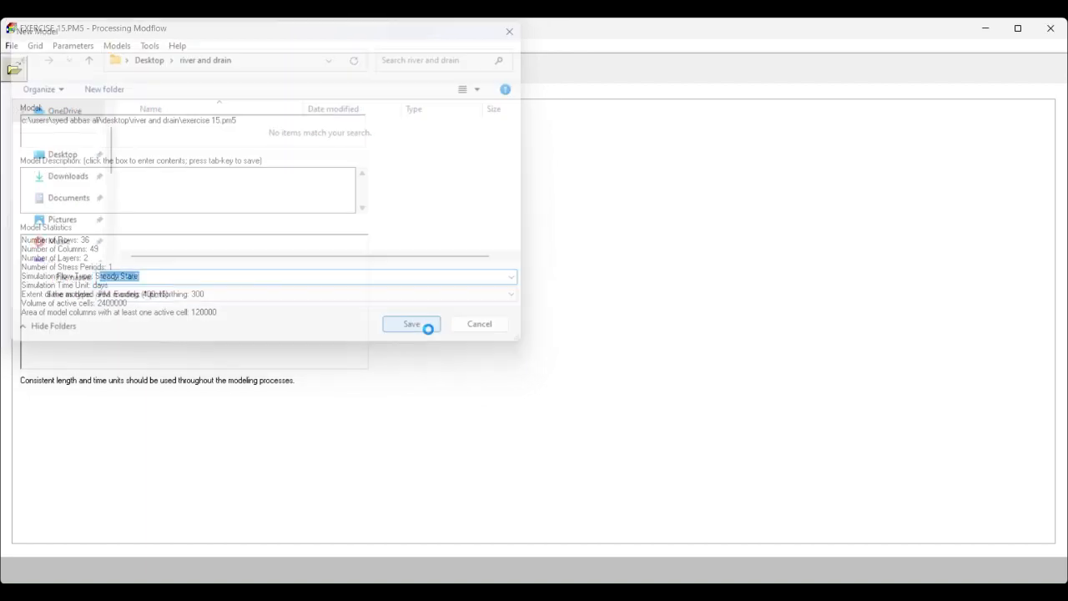
# - Define the model grid with 2 layers, 30 rows over an extent of 300, and 40 columns over an extent of 400
pyautogui.click(36, 46)
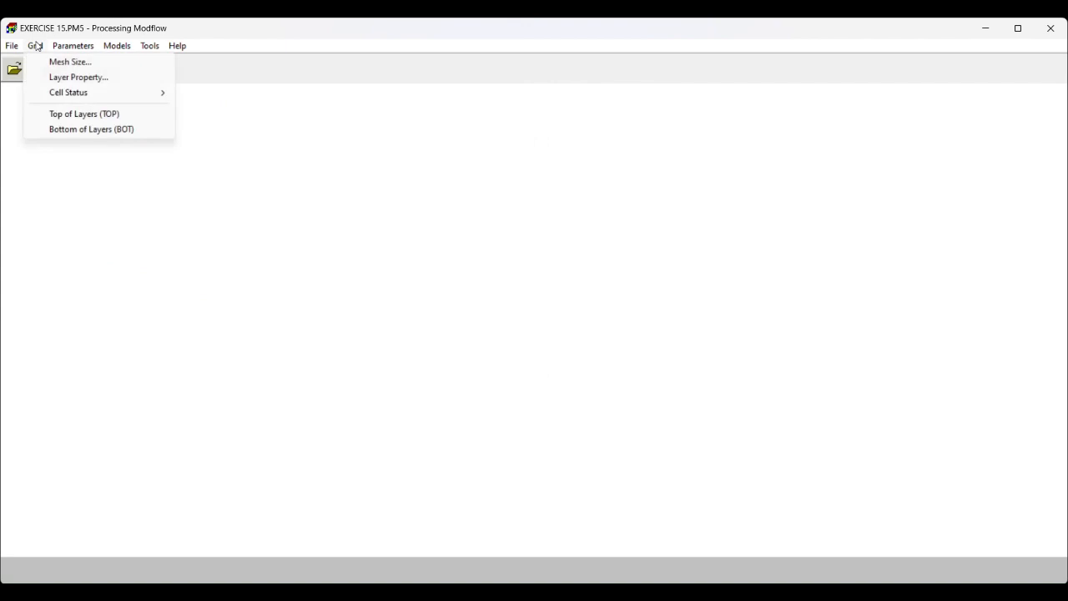
pyautogui.click(59, 63)
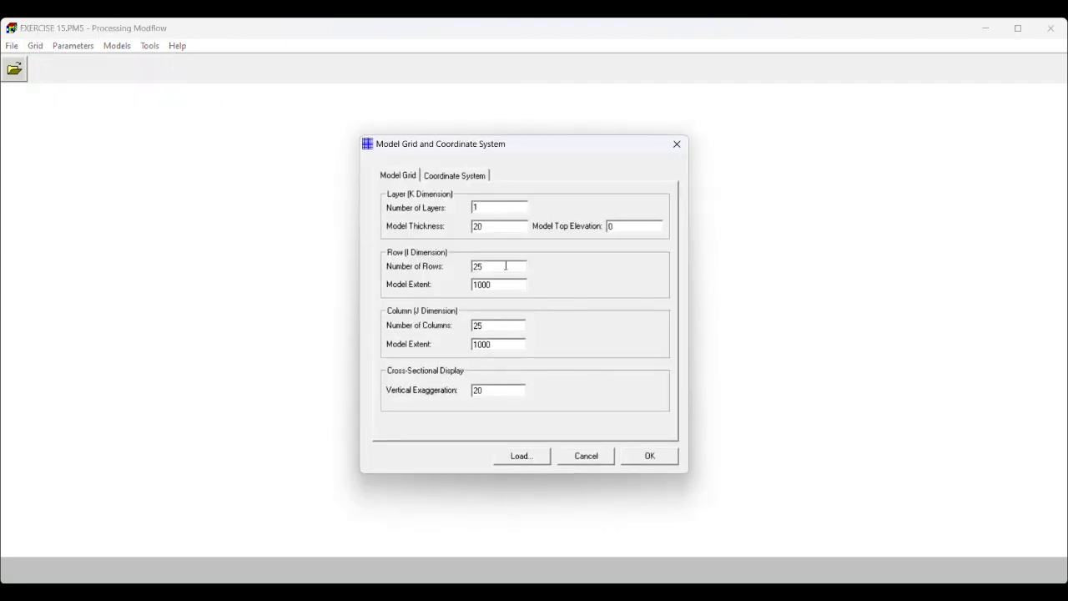
pyautogui.write('2')
pyautogui.doubleClick(473, 267)
pyautogui.write('30')
pyautogui.moveTo(482, 284); pyautogui.dragTo(414, 290)
pyautogui.write('30')
pyautogui.write('40')
pyautogui.doubleClick(498, 345)
pyautogui.write('4')
pyautogui.click(647, 456)
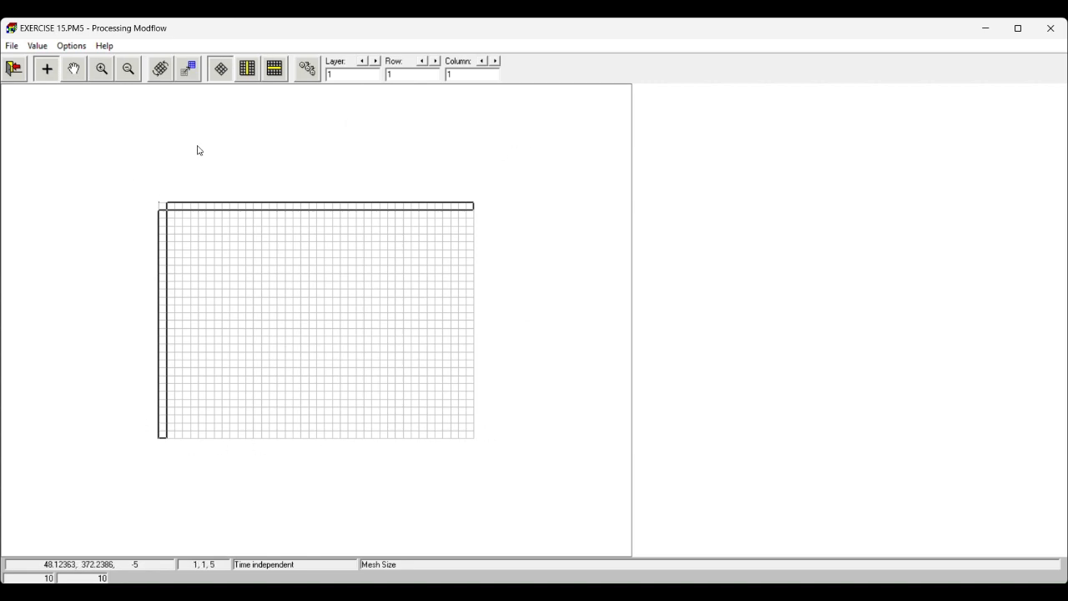
# - Set the viewing window to X1 -20, Y1 -20, X2 420 and Y2 320, and save the mesh size changes
pyautogui.click(60, 47)
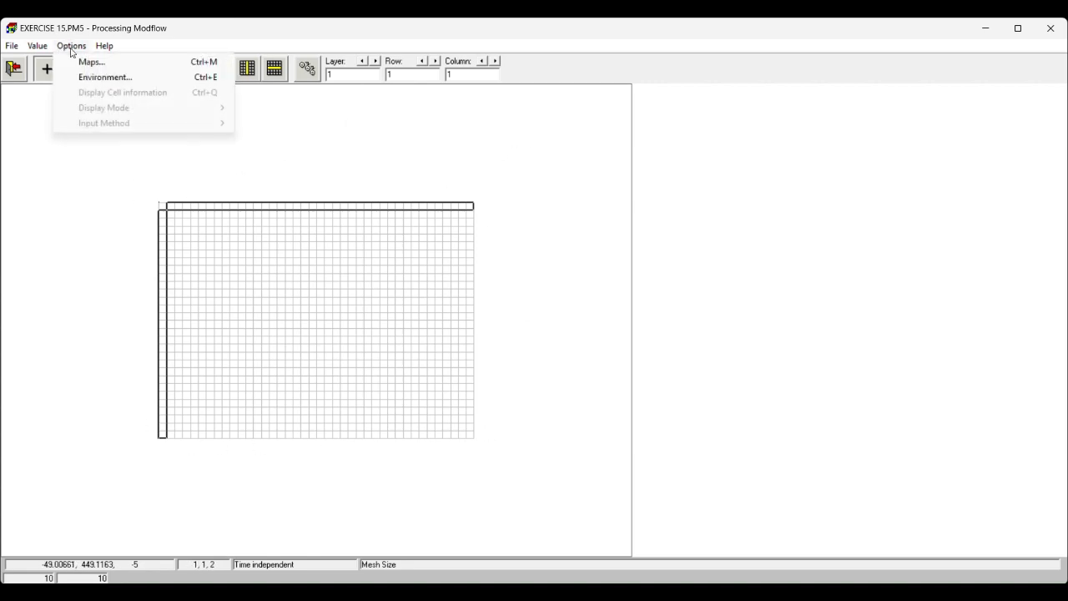
pyautogui.click(105, 77)
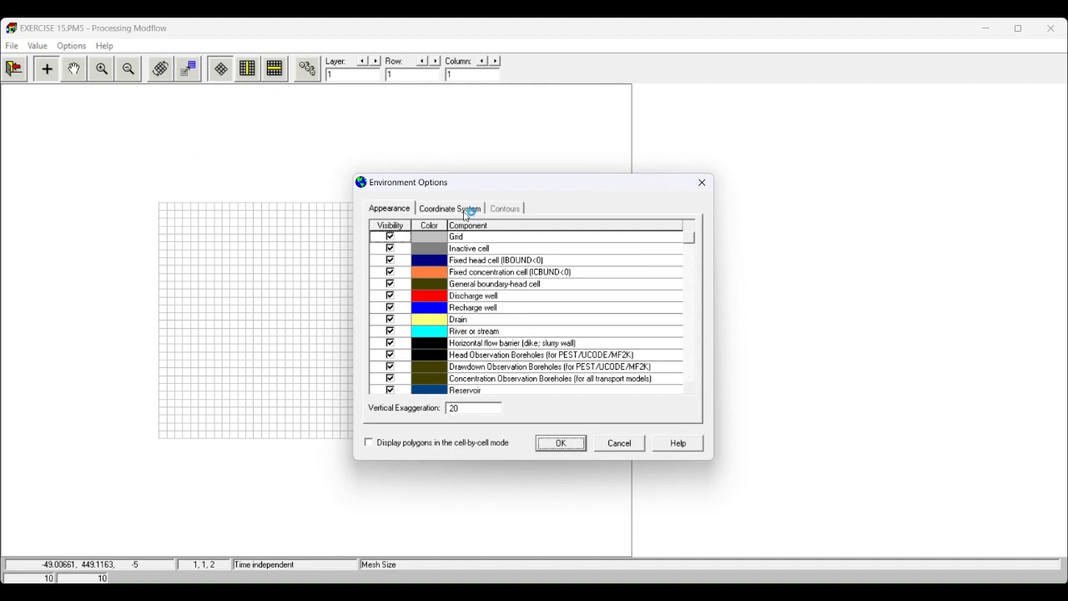
pyautogui.click(458, 208)
pyautogui.moveTo(437, 334); pyautogui.dragTo(402, 335)
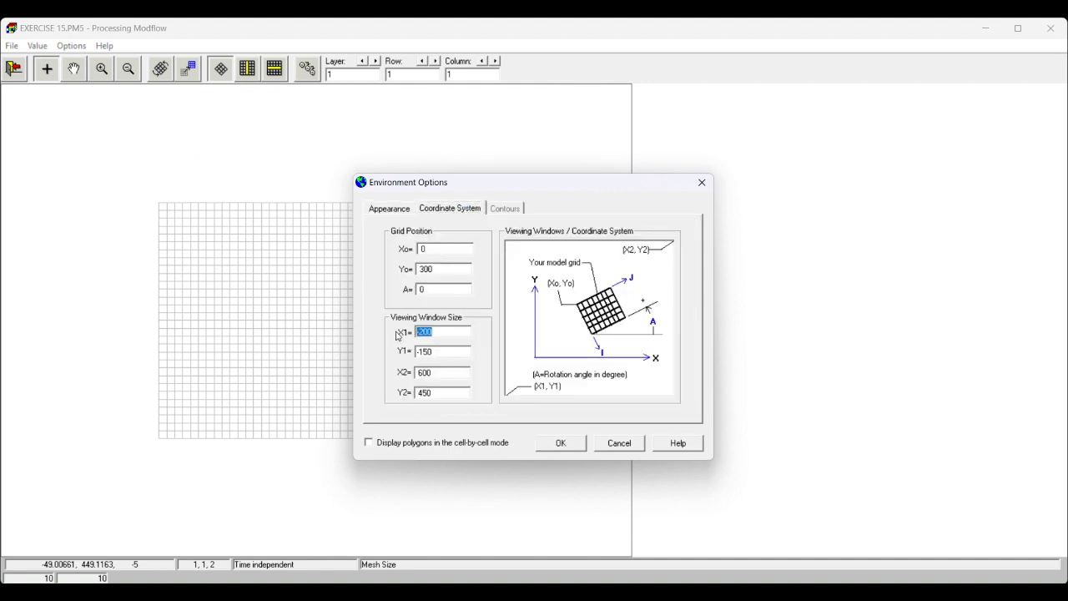
pyautogui.write('-')
pyautogui.moveTo(438, 350); pyautogui.dragTo(391, 363)
pyautogui.write('-')
pyautogui.moveTo(441, 374); pyautogui.dragTo(390, 382)
pyautogui.write('420')
pyautogui.moveTo(437, 397); pyautogui.dragTo(377, 398)
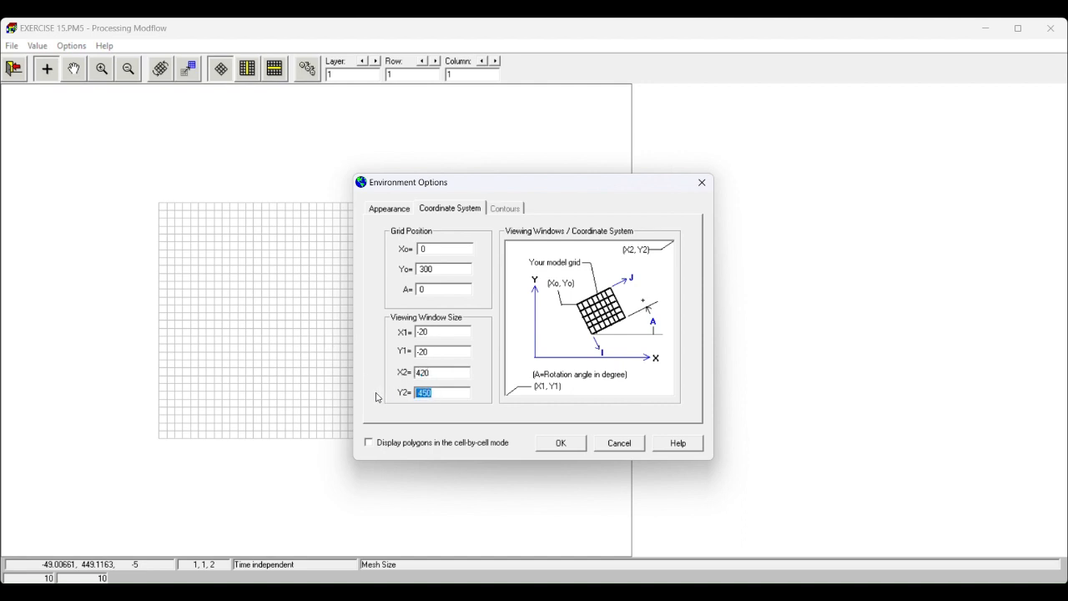
pyautogui.write('320')
pyautogui.click(554, 443)
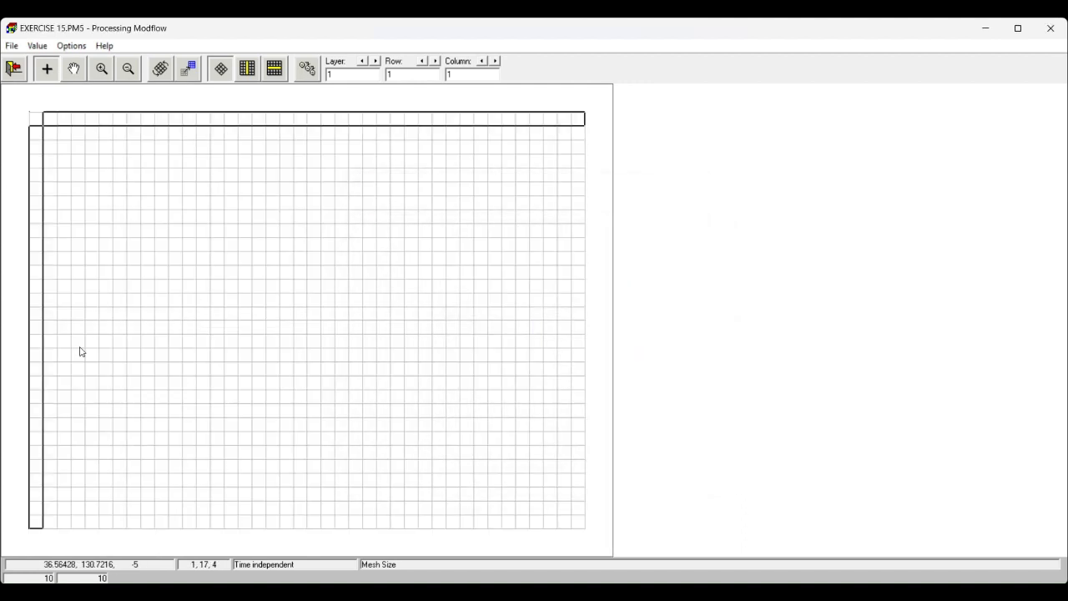
pyautogui.click(15, 71)
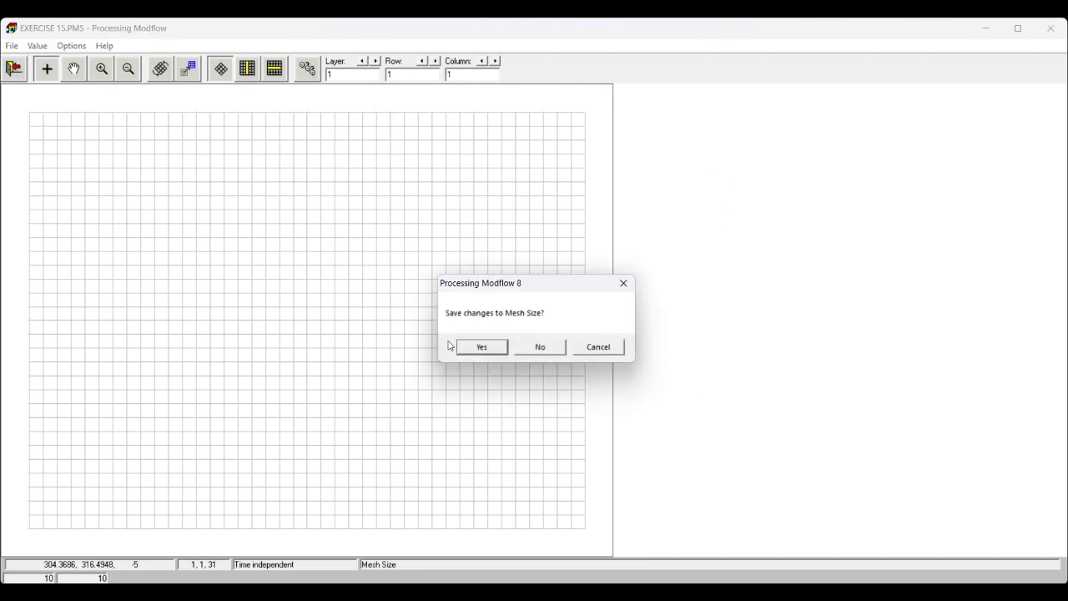
pyautogui.click(479, 348)
# - Reopen the mesh for editing and refine row 14 and column 8 by a factor of 2 each
pyautogui.click(39, 52)
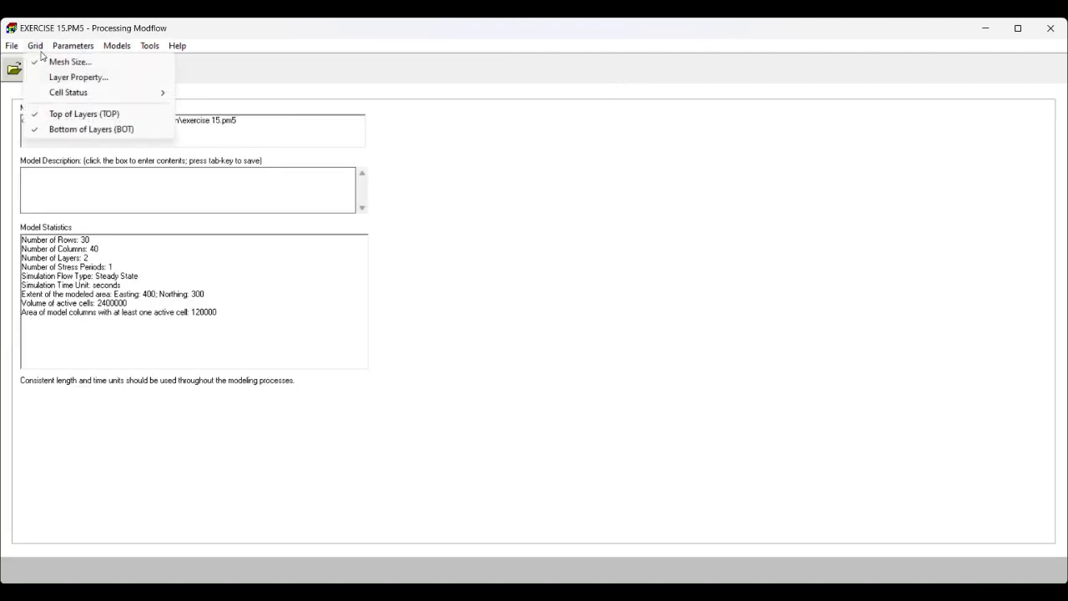
pyautogui.click(52, 59)
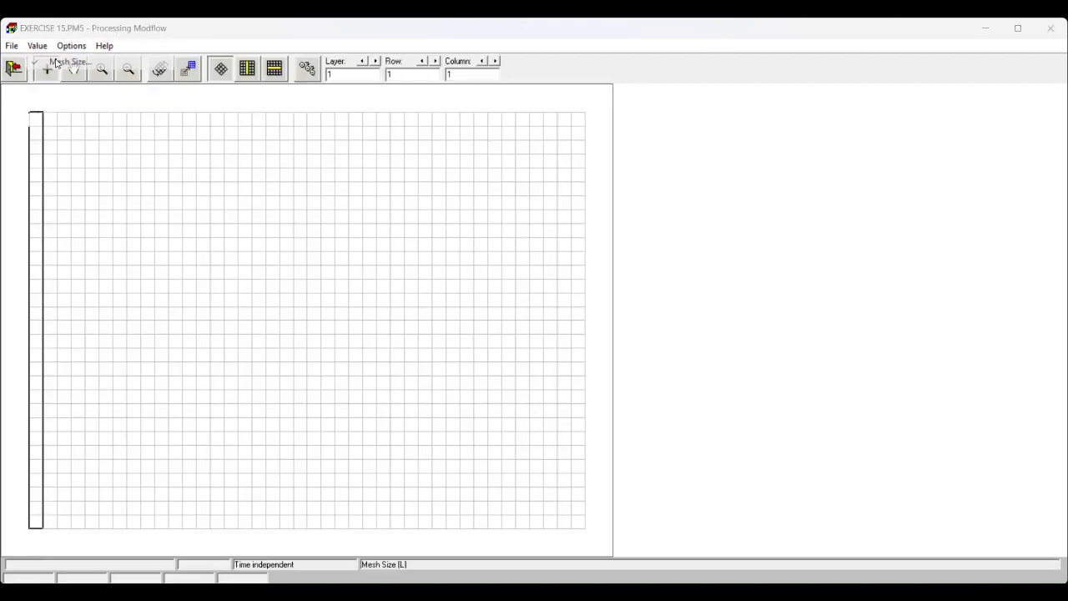
pyautogui.click(133, 306)
pyautogui.rightClick(133, 306)
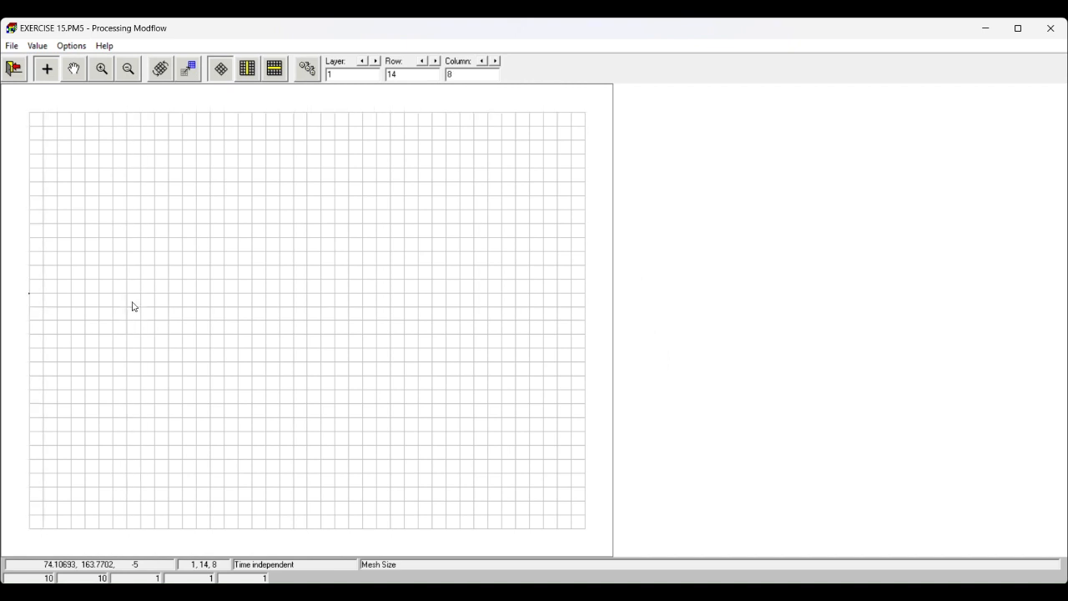
pyautogui.moveTo(493, 274); pyautogui.dragTo(456, 297)
pyautogui.write('2')
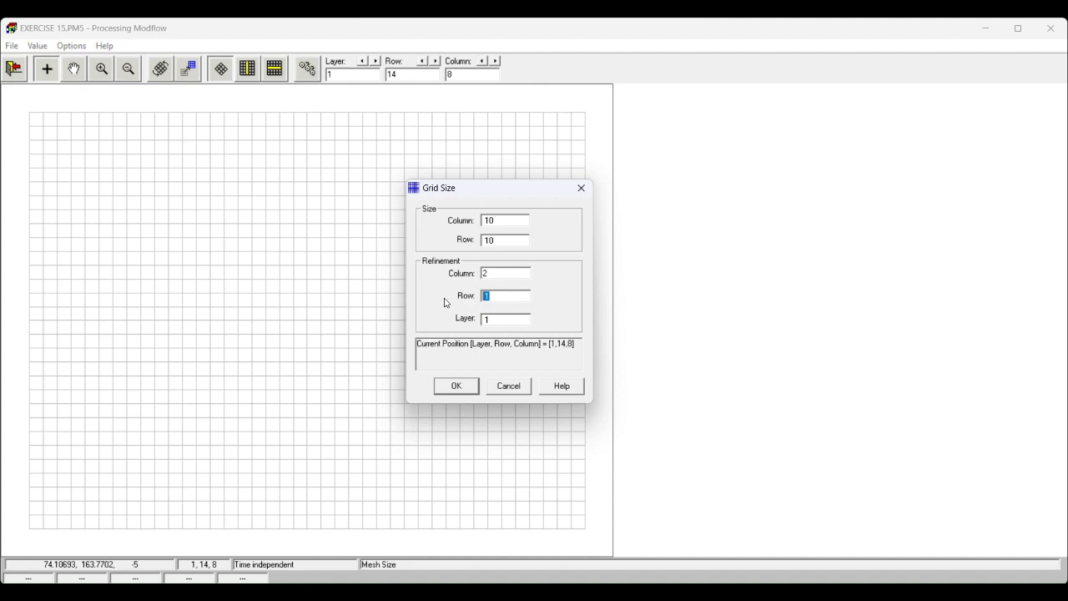
pyautogui.write('2')
pyautogui.click(456, 386)
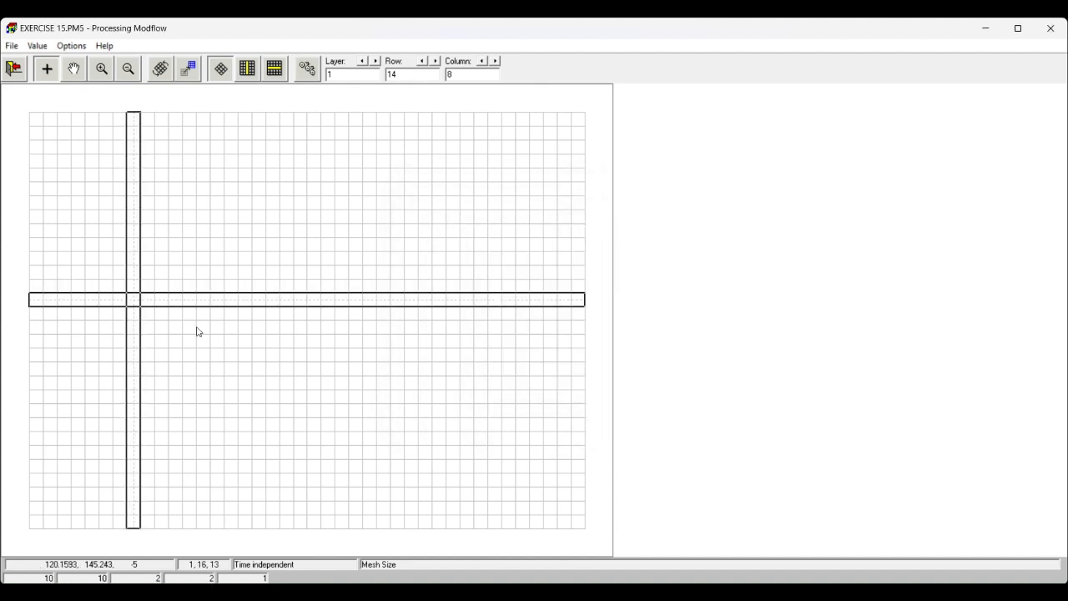
# - Copy the twofold refinement to rows 13, 15 and 16 and to columns 7, 9, 21, 22 and 23
pyautogui.click(136, 314)
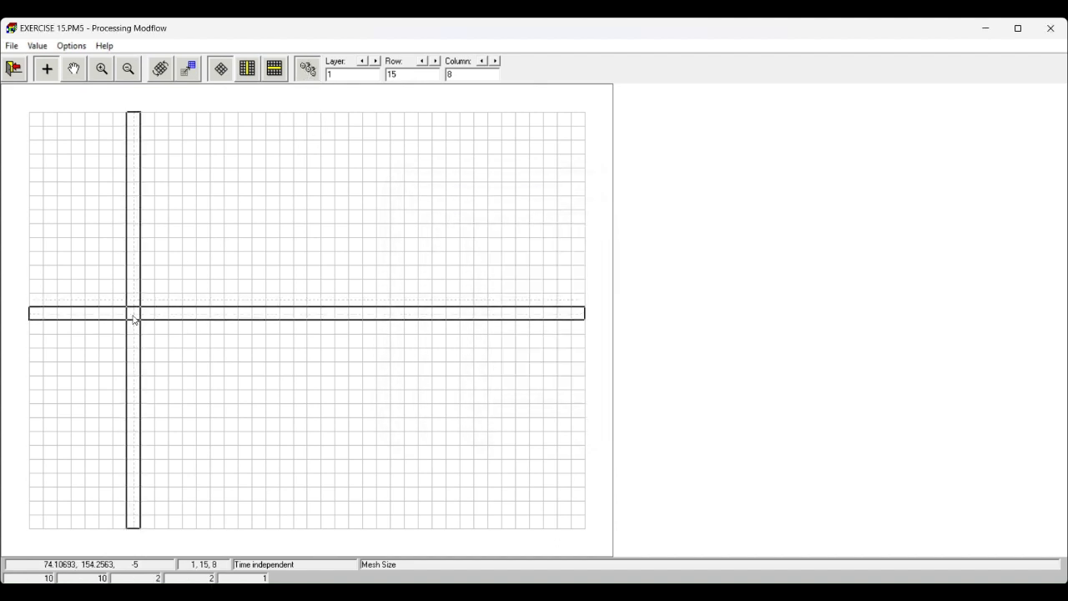
pyautogui.click(134, 327)
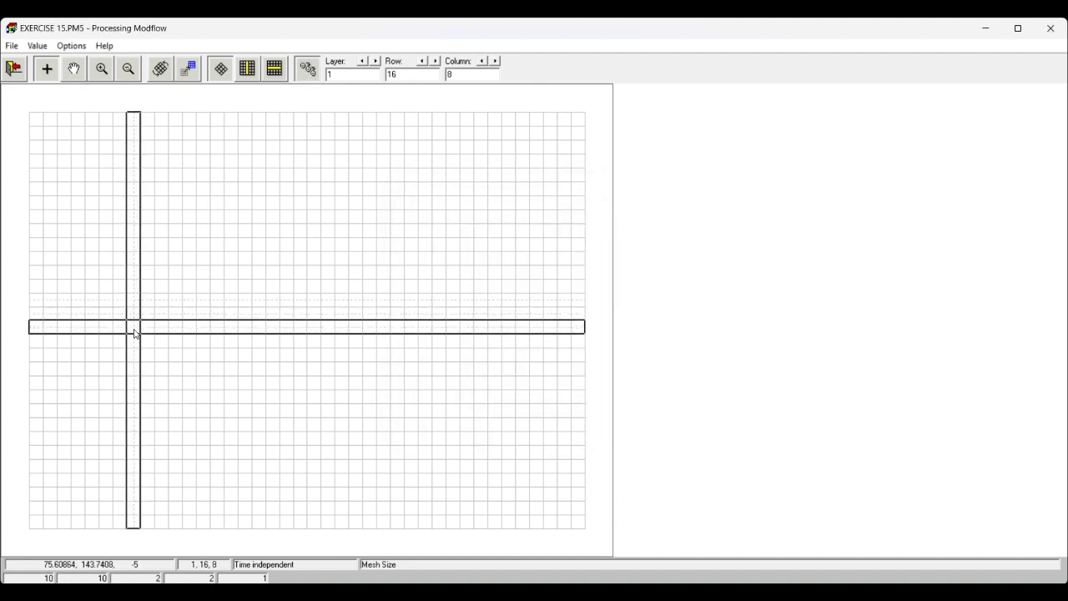
pyautogui.click(122, 289)
pyautogui.click(148, 290)
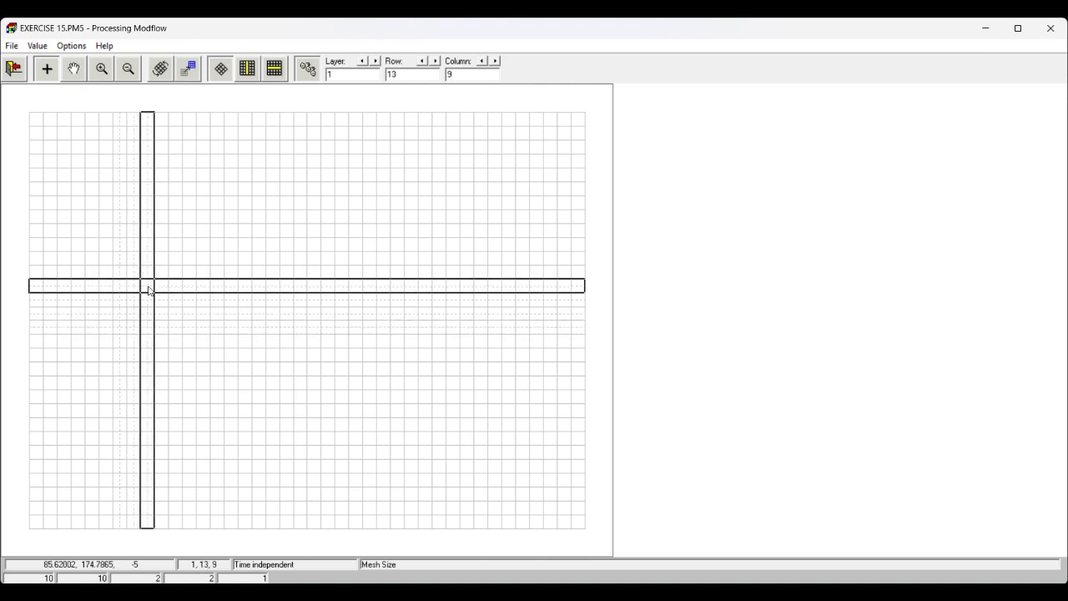
pyautogui.click(316, 289)
pyautogui.click(328, 289)
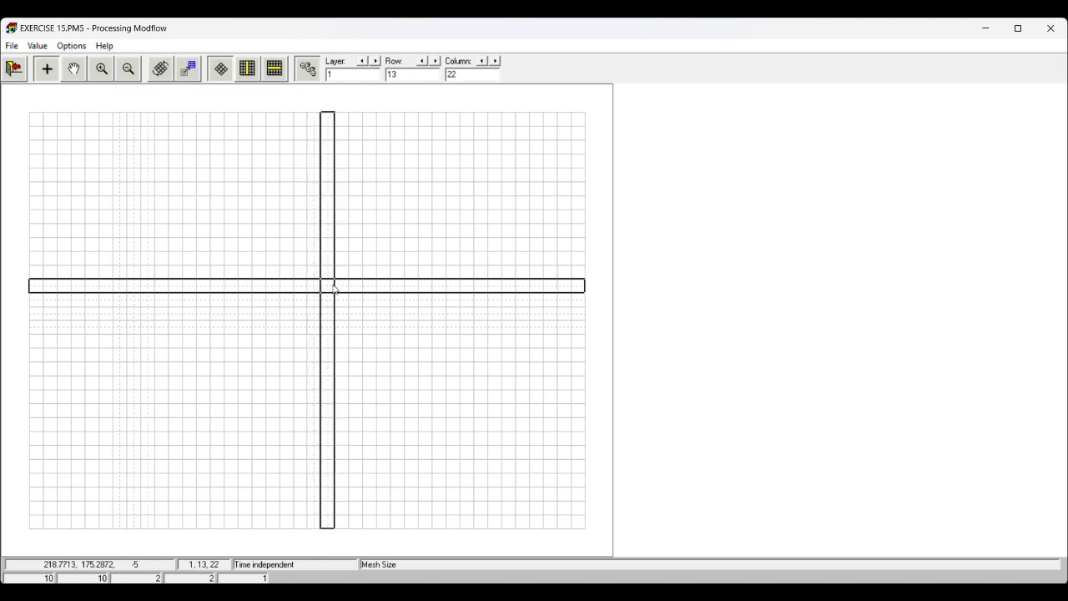
pyautogui.click(346, 291)
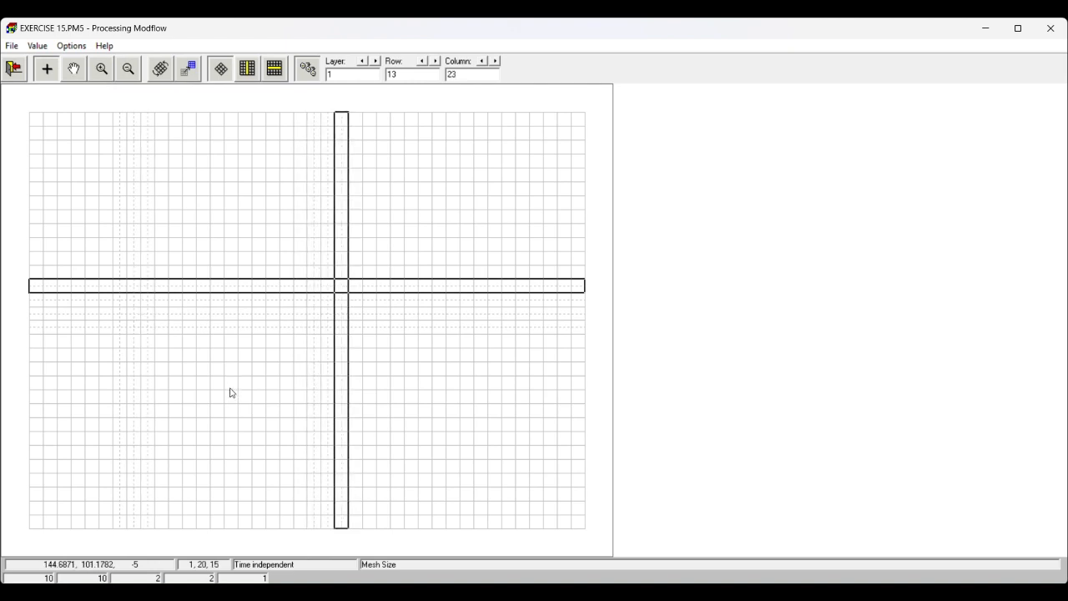
# - Copy the twofold refinement to rows 19, 20 and 21 and columns 13 and 15, and save the mesh size changes
pyautogui.click(229, 388)
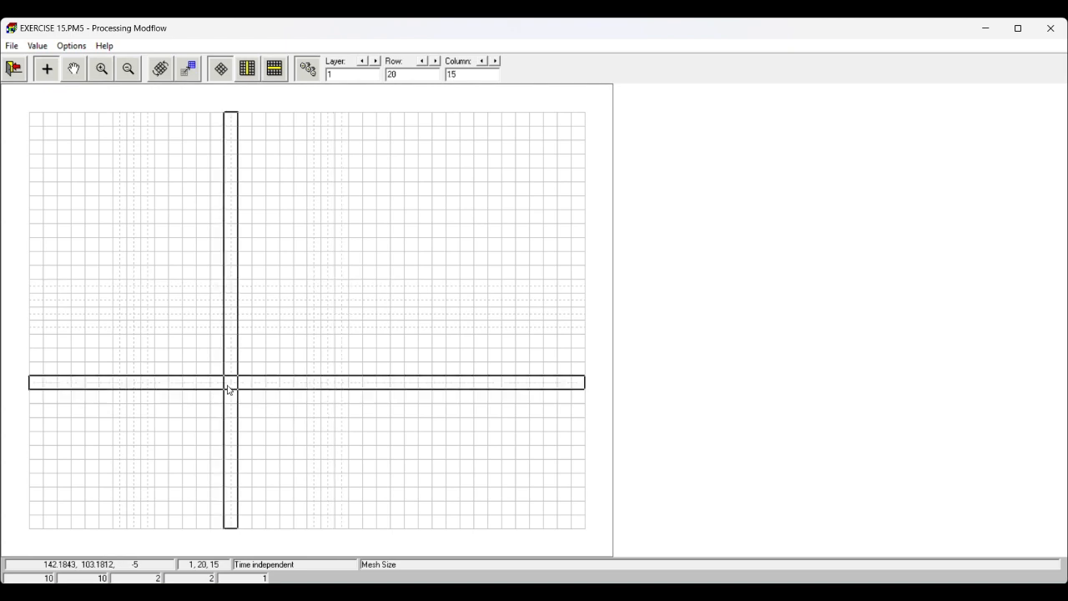
pyautogui.click(206, 372)
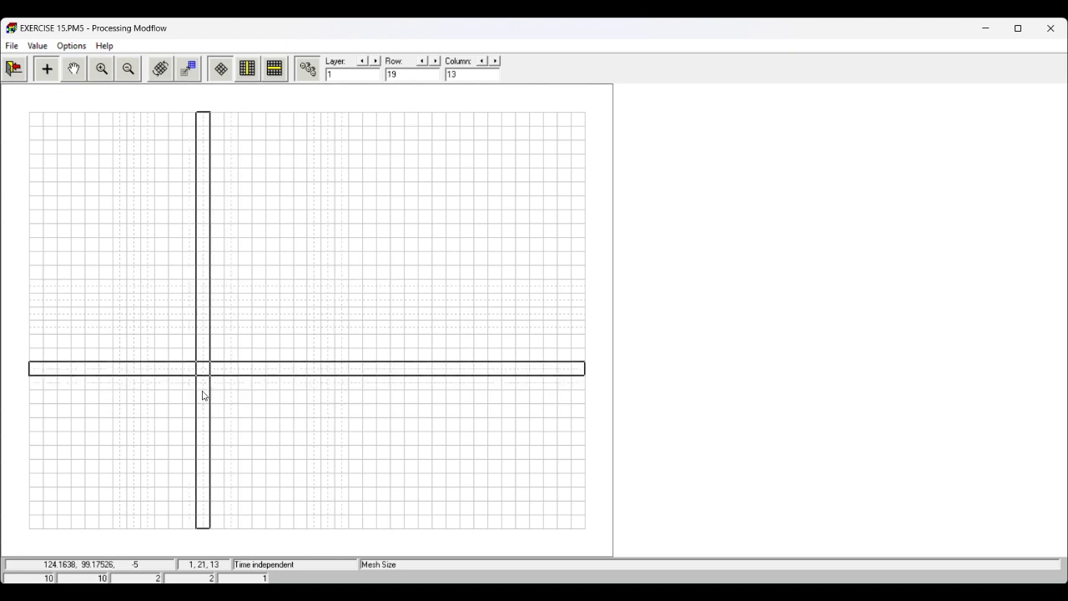
pyautogui.click(204, 398)
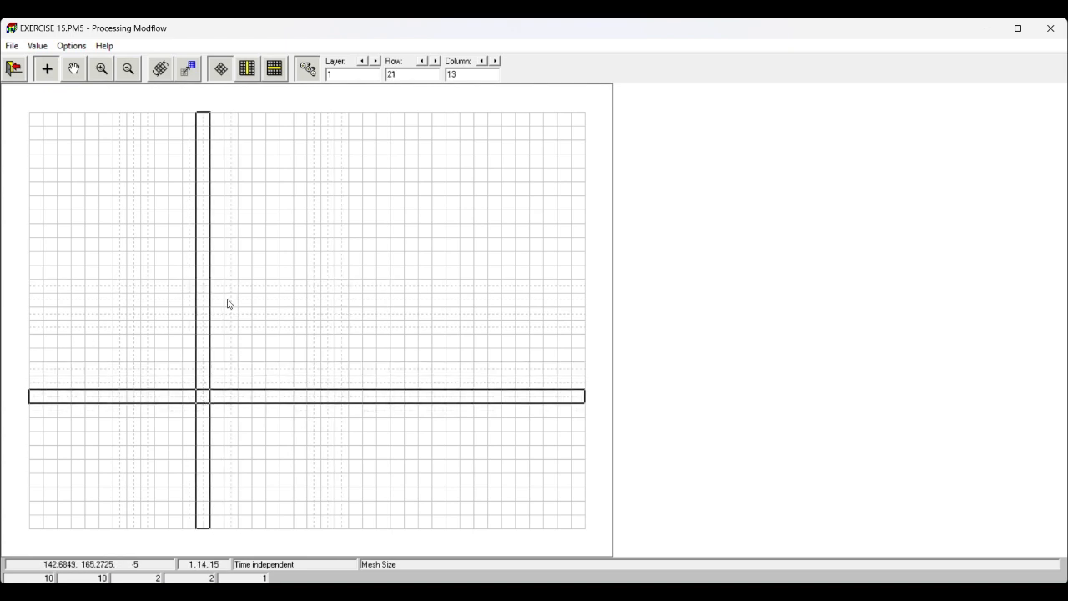
pyautogui.click(14, 68)
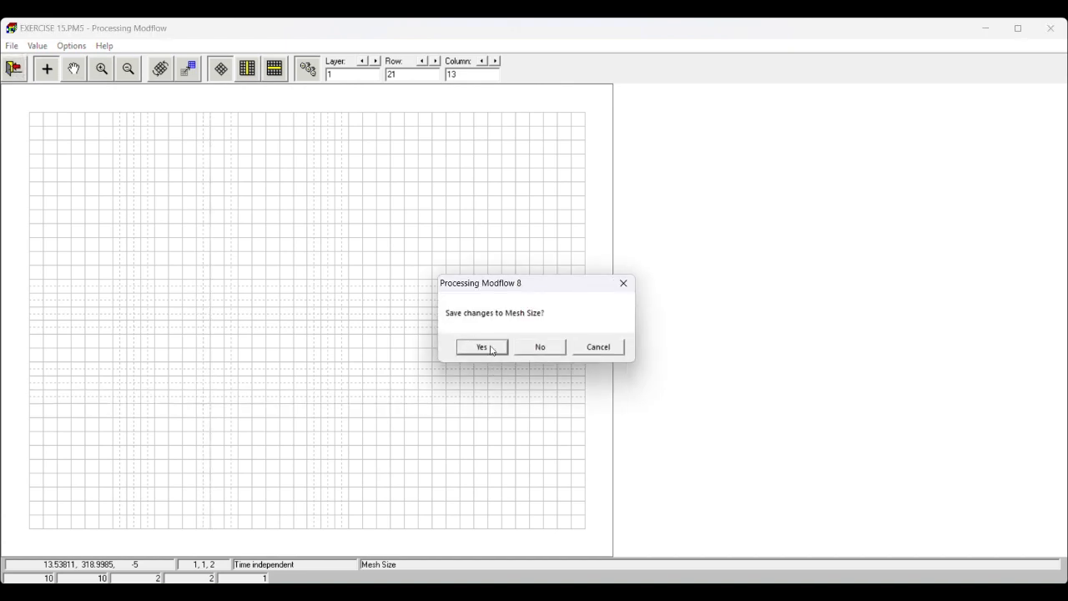
pyautogui.click(489, 345)
pyautogui.click(591, 359)
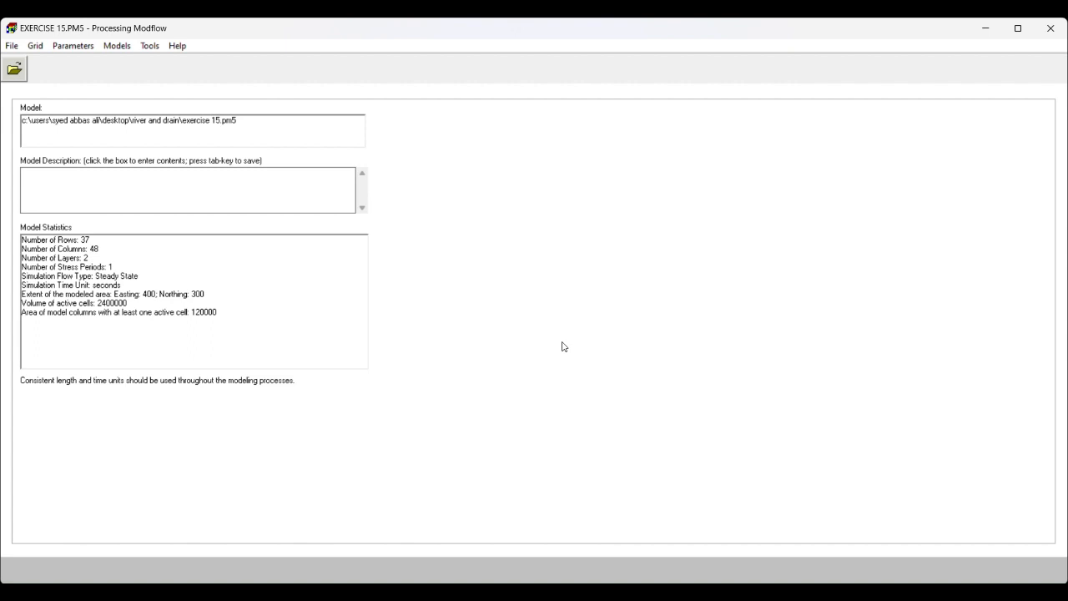
# - Set layer 1's type to 3: Confined/Unconfined (Transmissivity varies) and accept the layer properties
pyautogui.click(43, 47)
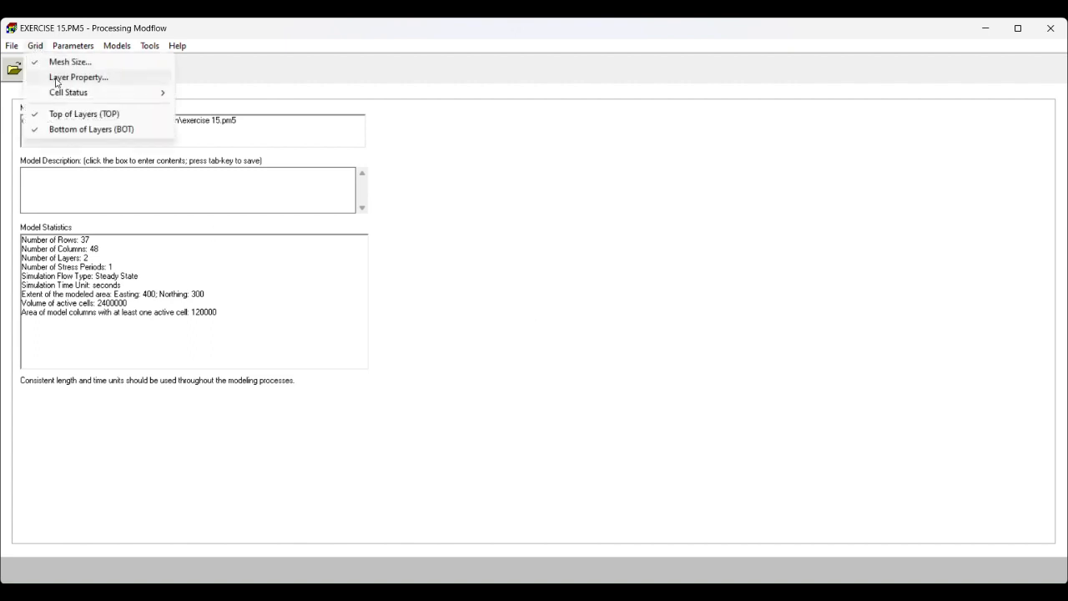
pyautogui.click(56, 77)
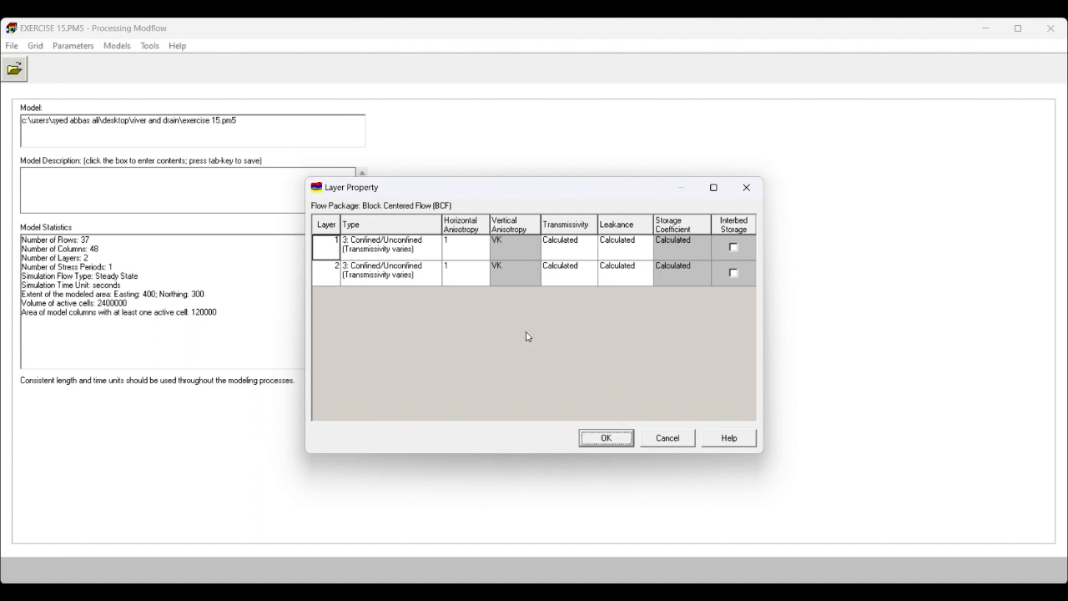
pyautogui.click(422, 246)
pyautogui.click(435, 242)
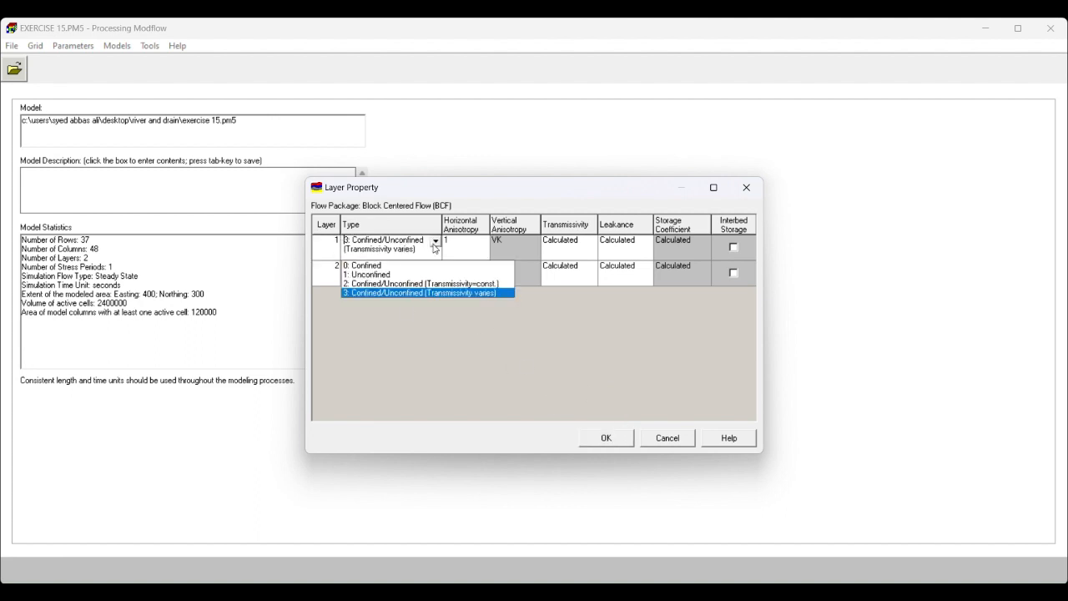
pyautogui.click(426, 293)
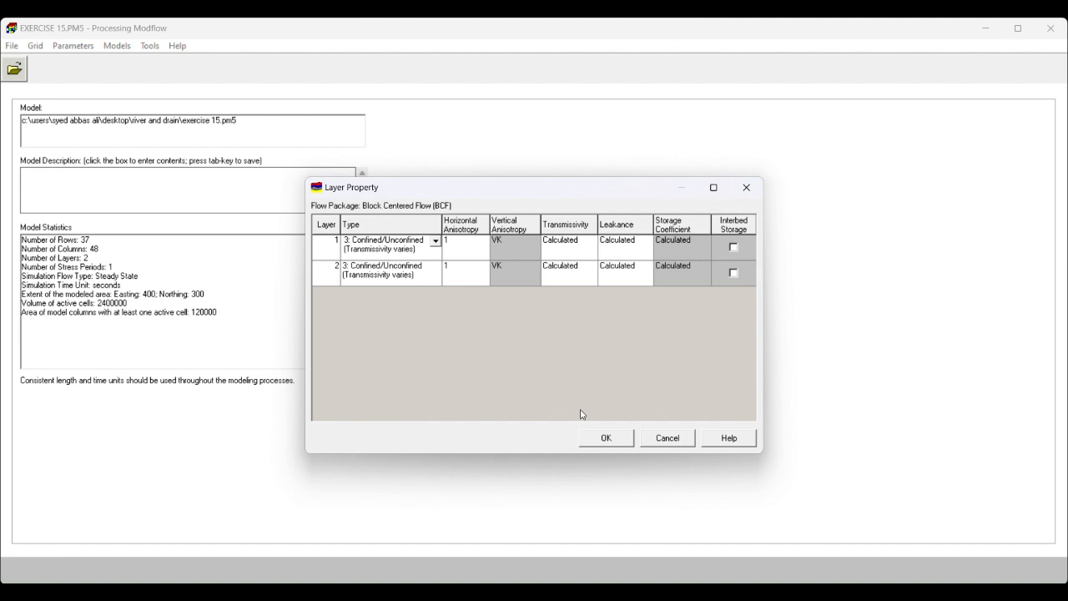
pyautogui.click(624, 445)
# - Set the MODFLOW cell status (IBOUND) of the cell at layer 1, row 1, column 1 to -1
pyautogui.click(35, 46)
pyautogui.moveTo(74, 98)
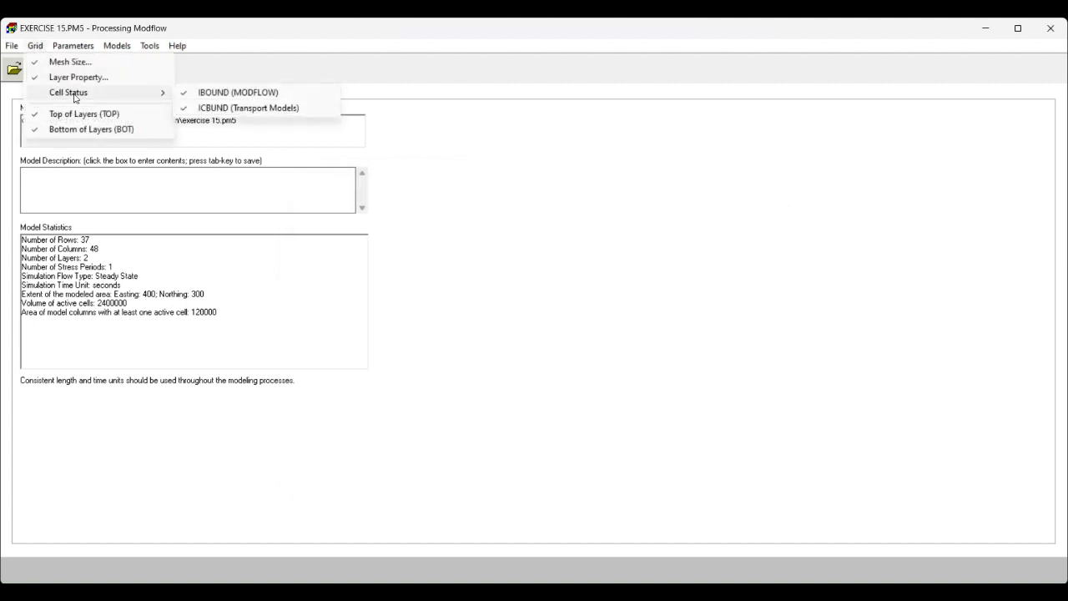
pyautogui.click(225, 98)
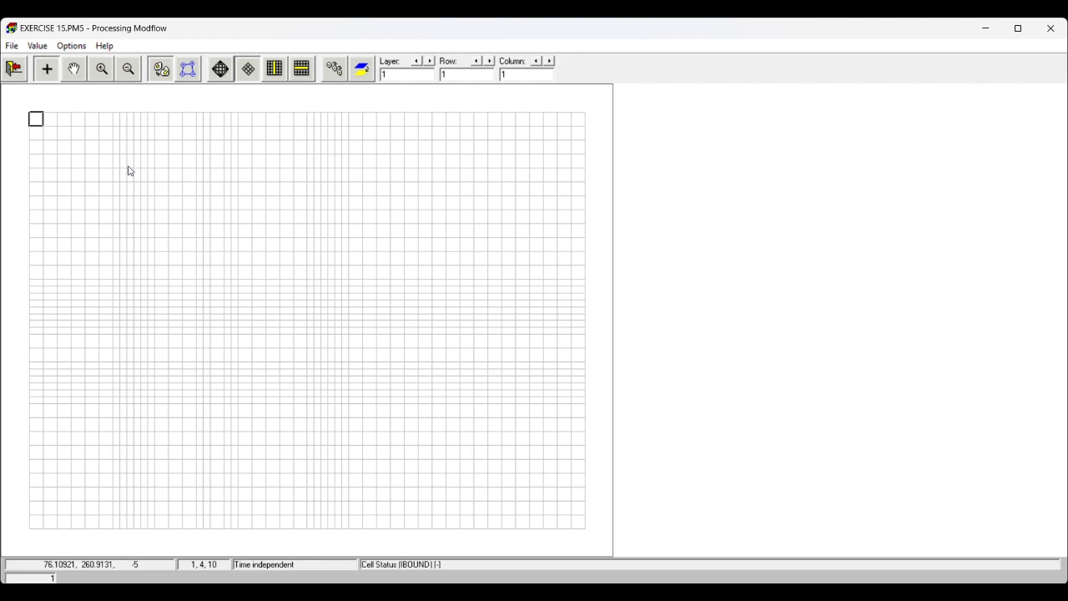
pyautogui.rightClick(36, 117)
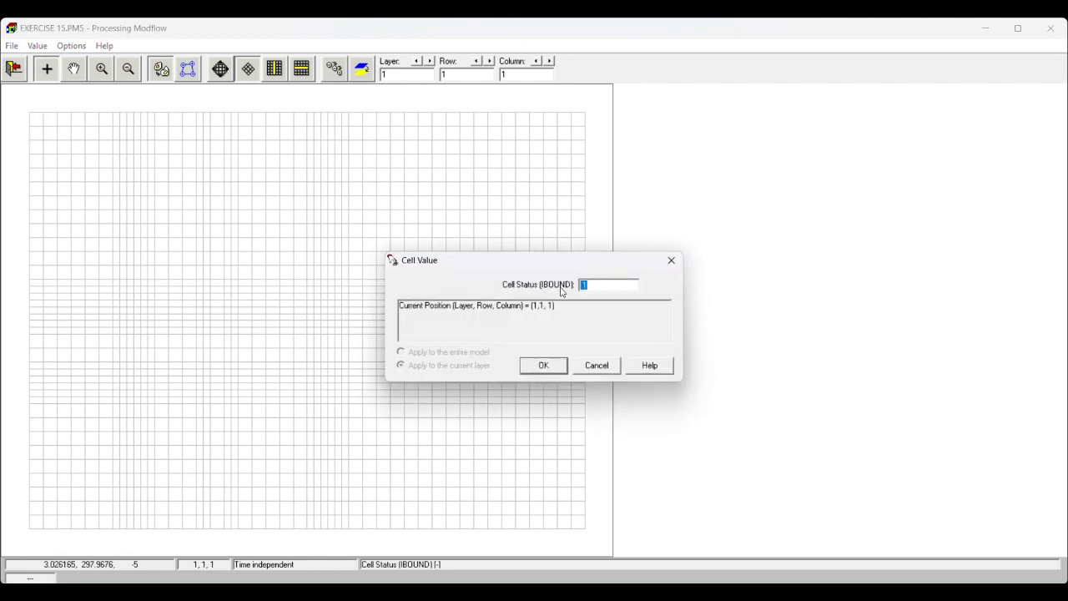
pyautogui.write('-1')
pyautogui.click(552, 367)
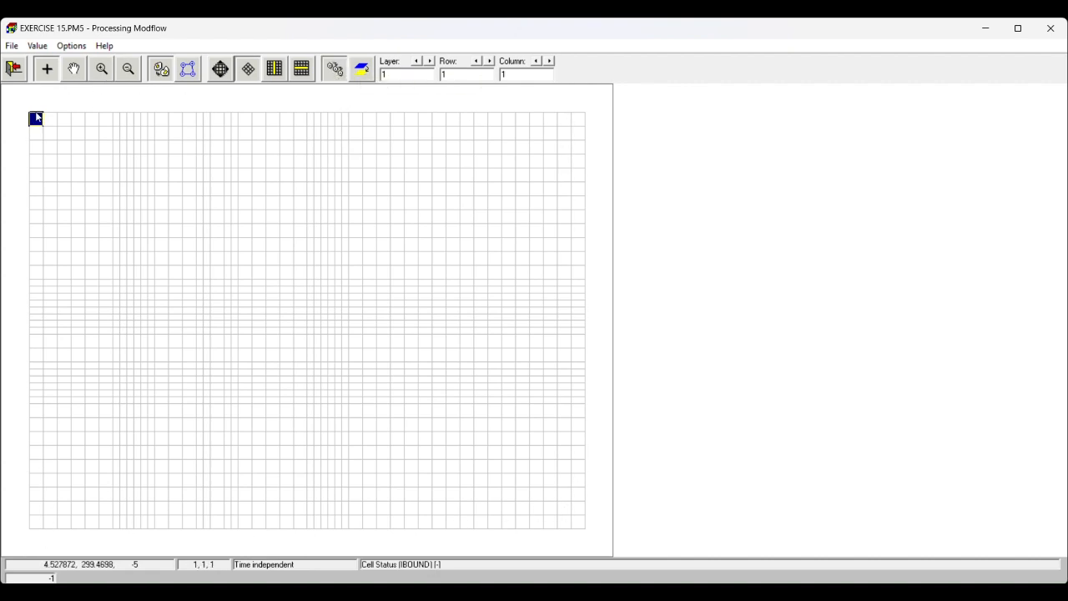
# - Copy the -1 cell status down column 1 to row 37 and along row 37 to column 48 in layer 1
pyautogui.press('Down')
pyautogui.press('Down')
pyautogui.press('Down')
pyautogui.press('Down')
pyautogui.press('Down')
pyautogui.press('Down')
pyautogui.press('Down')
pyautogui.press('Down')
pyautogui.press('Down')
pyautogui.press('Down')
pyautogui.press('Down')
pyautogui.press('Down')
pyautogui.press('Down')
pyautogui.press('Down')
pyautogui.press('Down')
pyautogui.press('Down')
pyautogui.press('Down')
pyautogui.press('Down')
pyautogui.press('Down')
pyautogui.press('Down')
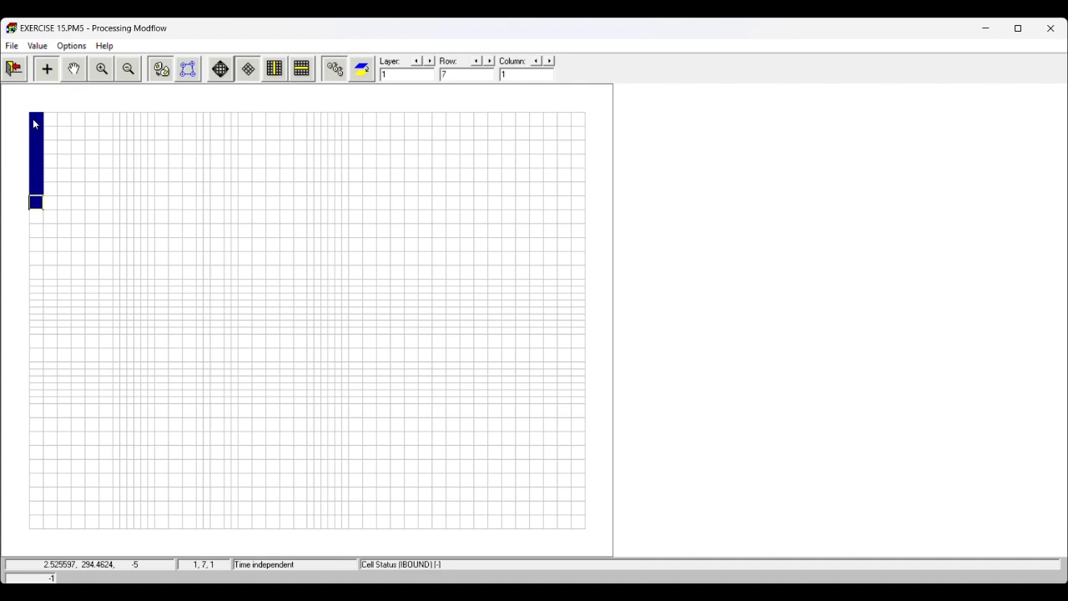
pyautogui.press('Down')
pyautogui.press('Down')
pyautogui.press('Down')
pyautogui.press('Down')
pyautogui.press('Down')
pyautogui.press('Down')
pyautogui.press('Down')
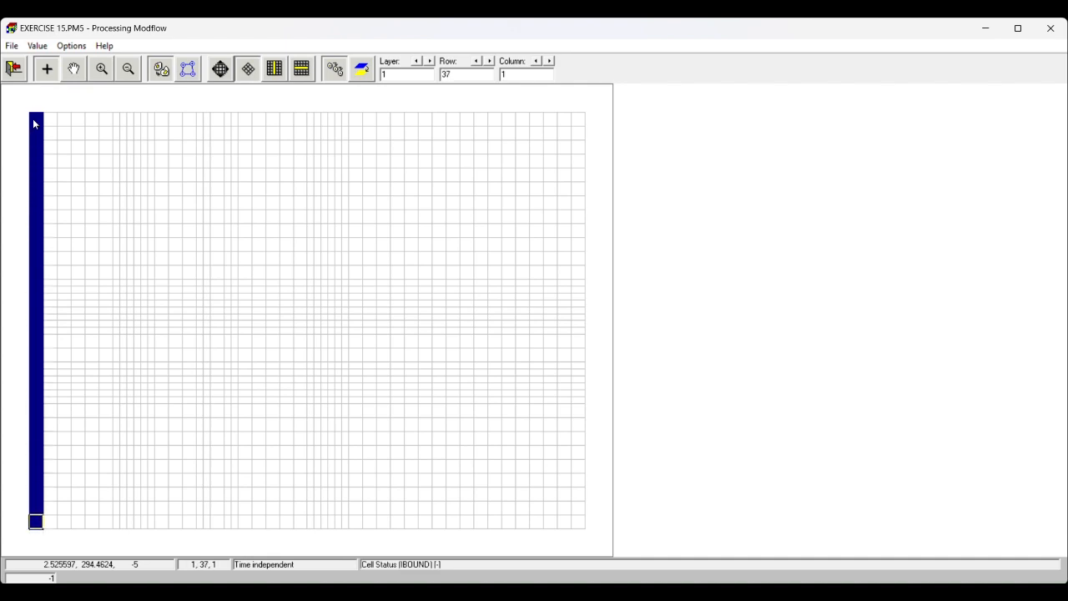
pyautogui.press('Right')
pyautogui.press('Right')
pyautogui.press('Right')
pyautogui.press('Right')
pyautogui.press('Right')
pyautogui.press('Right')
pyautogui.press('Right')
pyautogui.press('Right')
pyautogui.press('Right')
pyautogui.press('Right')
pyautogui.press('Right')
pyautogui.press('Right')
pyautogui.press('Right')
pyautogui.press('Right')
pyautogui.press('Right')
pyautogui.press('Right')
pyautogui.press('Right')
pyautogui.press('Right')
pyautogui.press('Right')
pyautogui.press('Right')
pyautogui.press('Right')
pyautogui.press('Right')
pyautogui.press('Right')
pyautogui.press('Right')
pyautogui.press('Right')
pyautogui.press('Right')
pyautogui.press('Right')
pyautogui.press('Right')
pyautogui.press('Right')
pyautogui.press('Right')
pyautogui.press('Right')
pyautogui.press('Right')
pyautogui.press('Right')
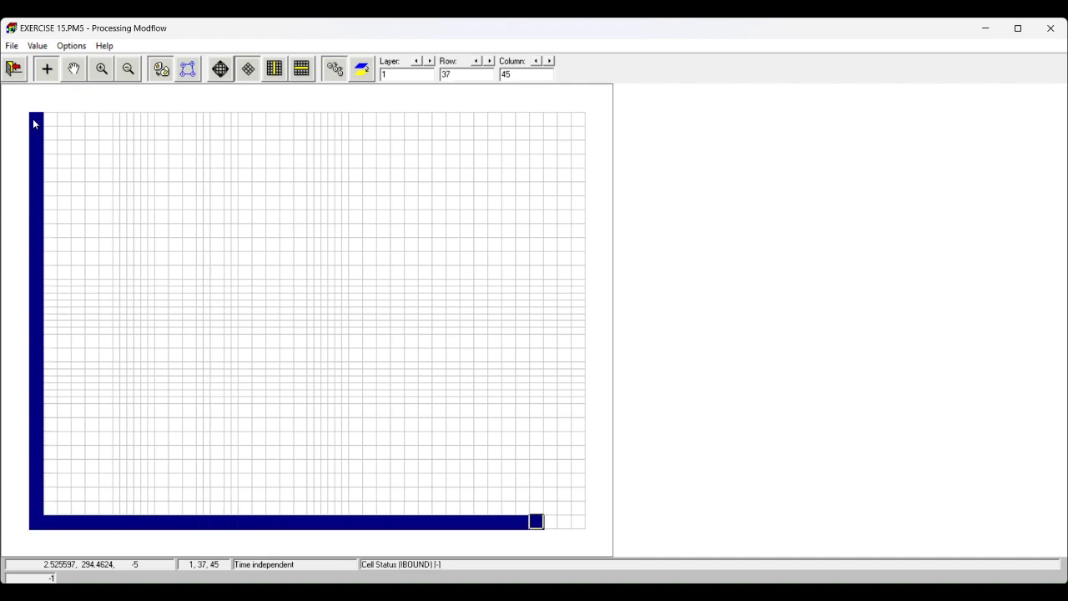
# - Copy the -1 cell status up column 48 to row 1 and back along row 1 to column 2
pyautogui.press('Up')
pyautogui.press('Up')
pyautogui.press('Up')
pyautogui.press('Up')
pyautogui.press('Up')
pyautogui.press('Up')
pyautogui.press('Up')
pyautogui.press('Up')
pyautogui.press('Up')
pyautogui.press('Up')
pyautogui.press('Up')
pyautogui.press('Up')
pyautogui.press('Up')
pyautogui.press('Up')
pyautogui.press('Up')
pyautogui.press('Up')
pyautogui.press('Up')
pyautogui.press('Up')
pyautogui.press('Up')
pyautogui.press('Up')
pyautogui.press('Up')
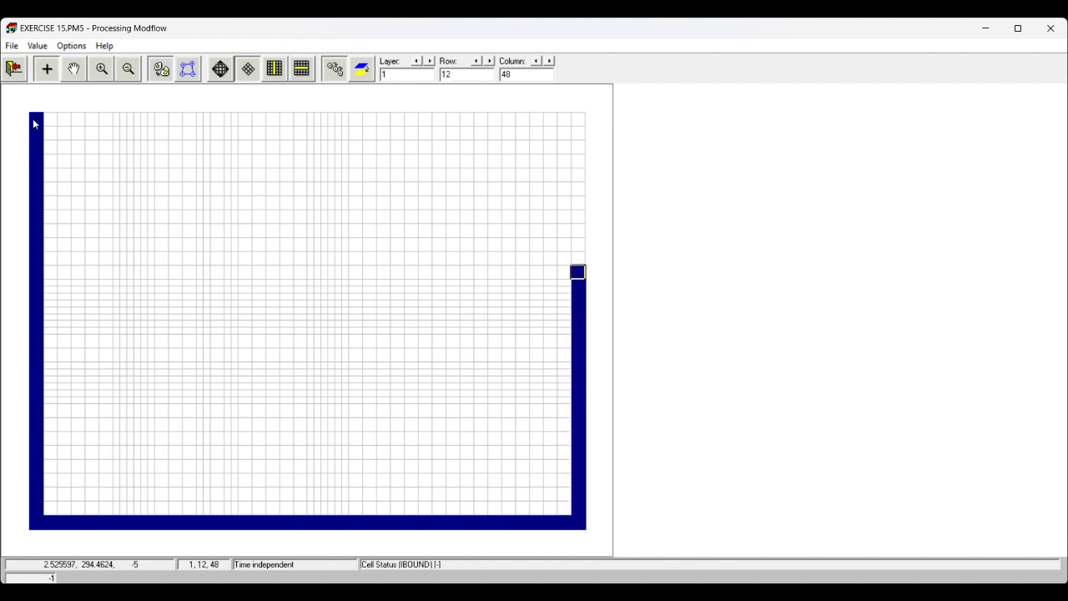
pyautogui.press('Left')
pyautogui.press('Left')
pyautogui.press('Left')
pyautogui.press('Left')
pyautogui.press('Left')
pyautogui.press('Left')
pyautogui.press('Left')
pyautogui.press('Left')
pyautogui.press('Left')
pyautogui.press('Left')
pyautogui.press('Left')
pyautogui.press('Left')
pyautogui.press('Left')
pyautogui.press('Left')
pyautogui.press('Left')
pyautogui.press('Left')
pyautogui.press('Left')
pyautogui.press('Left')
pyautogui.press('Left')
pyautogui.press('Left')
pyautogui.press('Left')
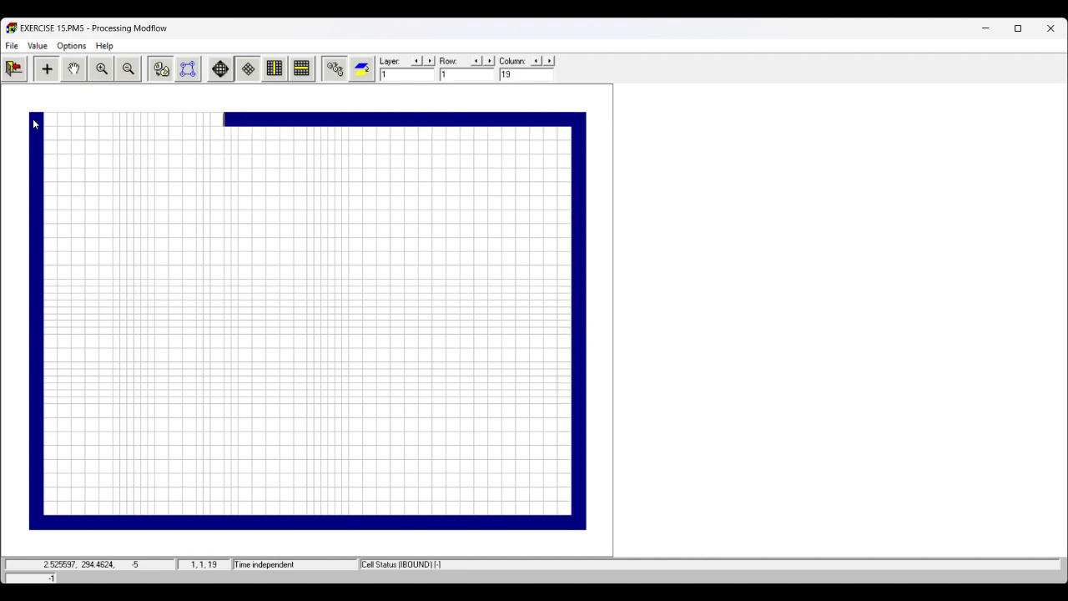
pyautogui.press('Left')
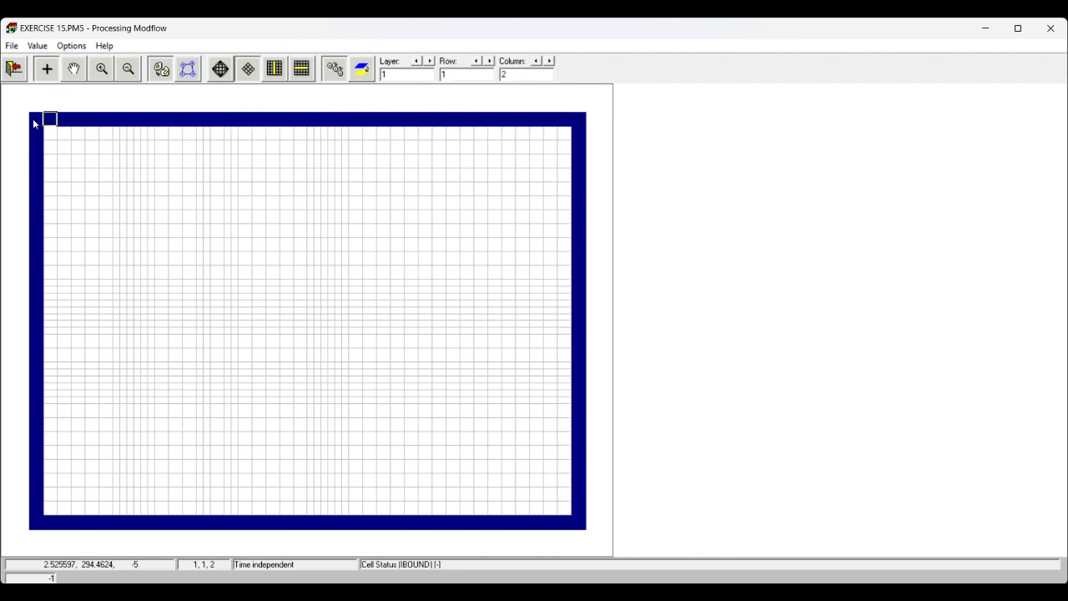
# - Copy layer 1's cell status to layer 2 and save the IBOUND changes
pyautogui.click(362, 70)
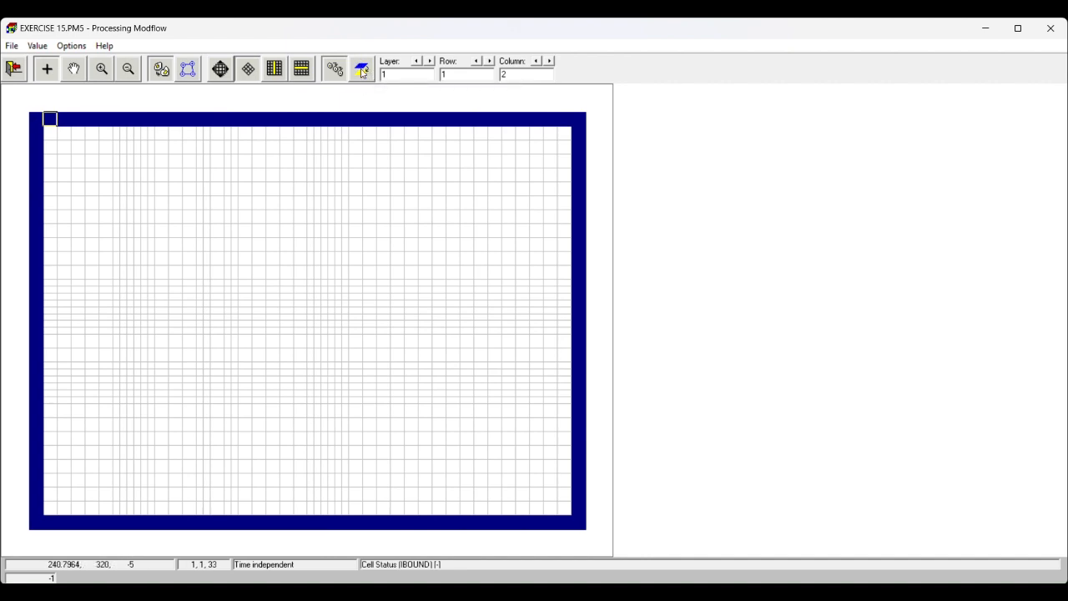
pyautogui.click(430, 63)
pyautogui.click(15, 68)
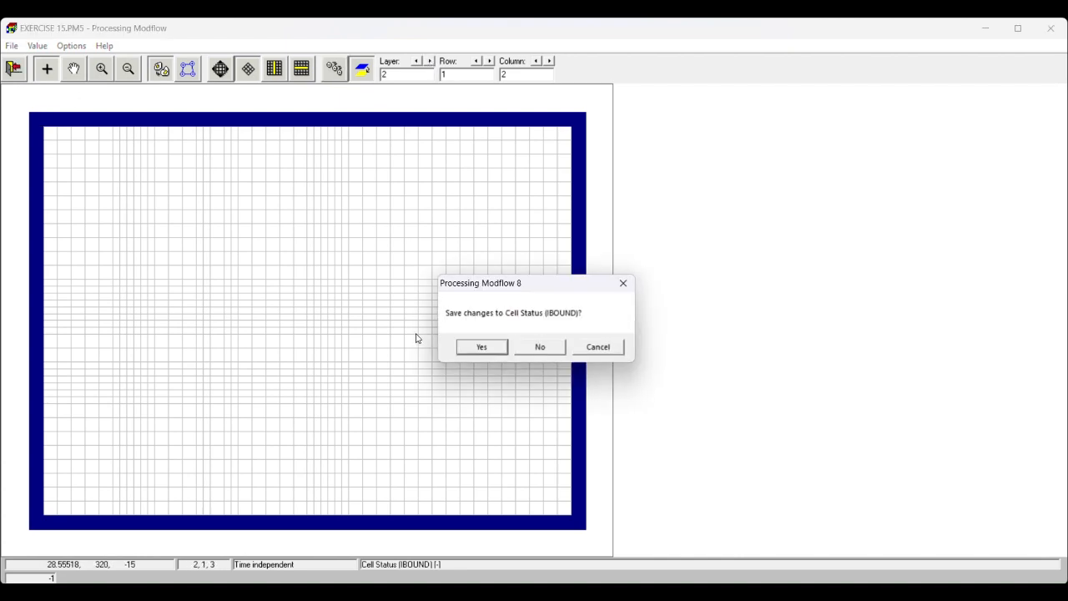
pyautogui.click(465, 352)
# - Set the simulation time unit to days in the time parameters
pyautogui.click(41, 47)
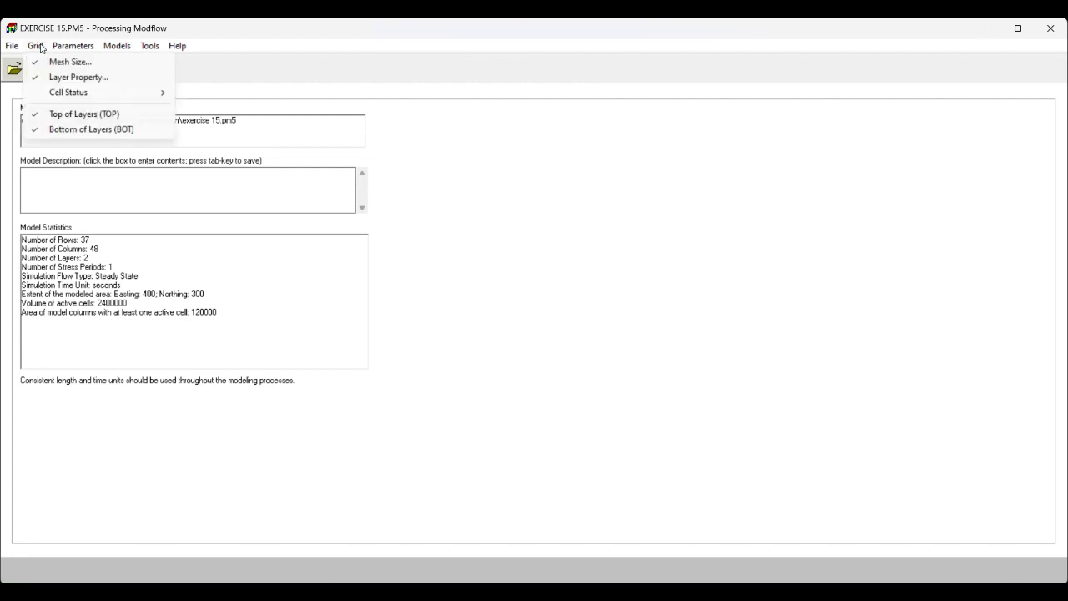
pyautogui.moveTo(60, 48)
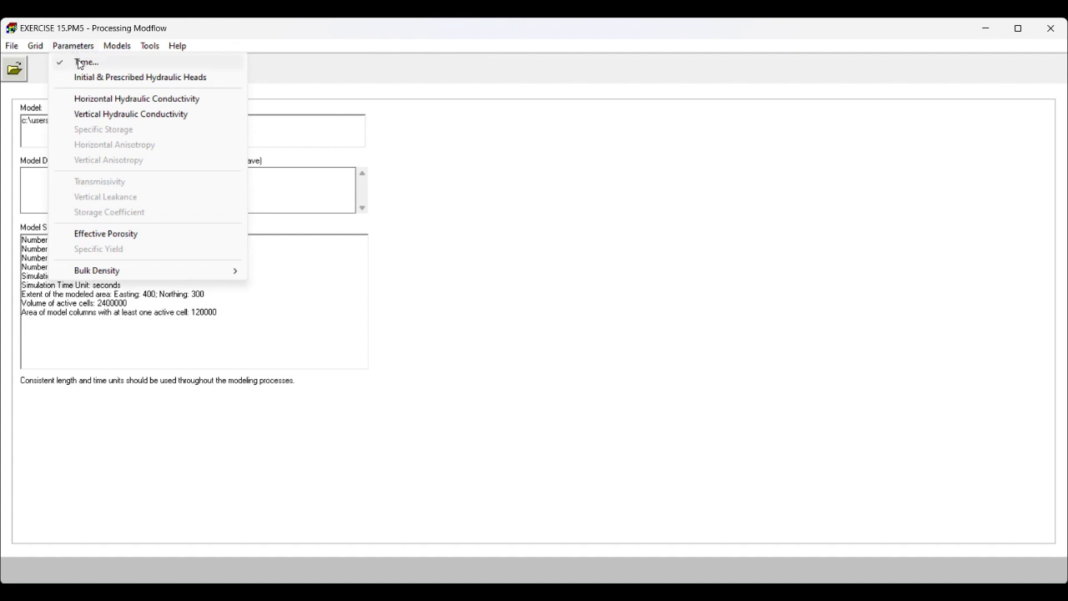
pyautogui.click(80, 64)
pyautogui.click(466, 371)
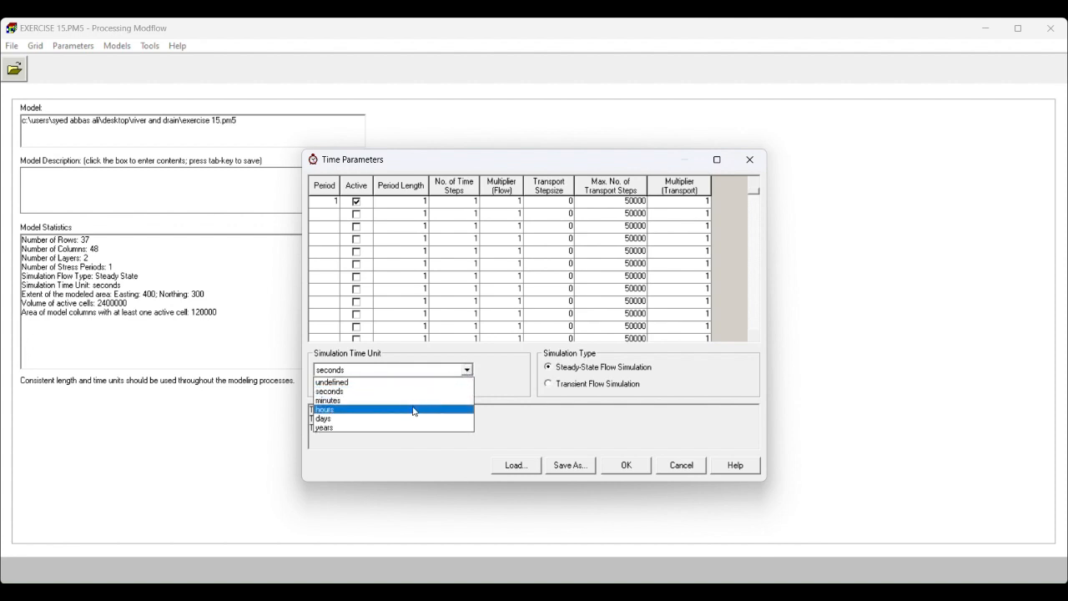
pyautogui.click(414, 418)
pyautogui.click(630, 467)
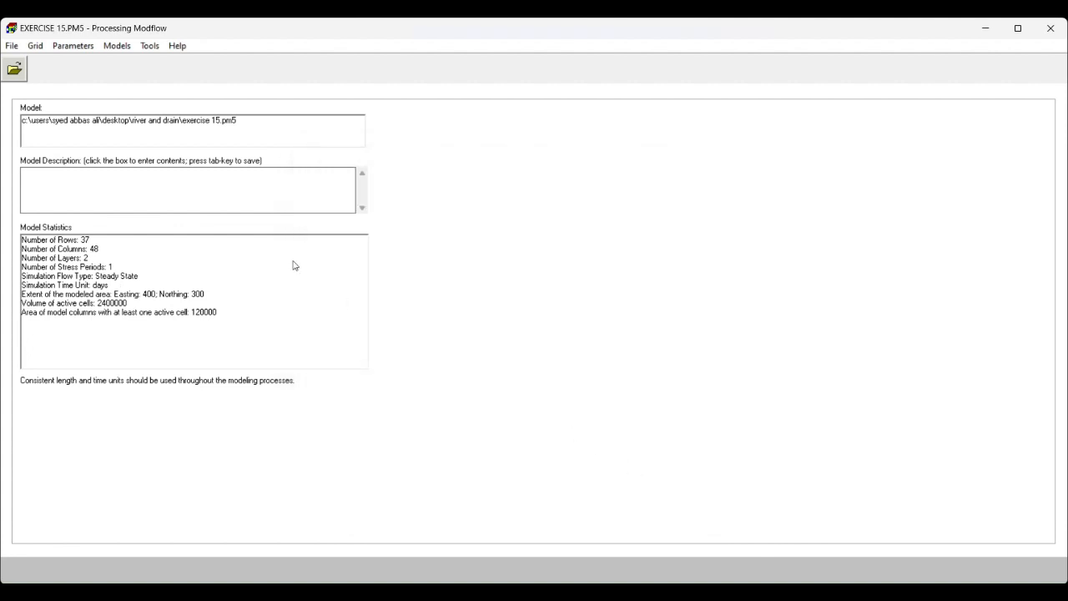
# - Set the initial and prescribed hydraulic head to -1 for the entire model and save the changes
pyautogui.click(72, 46)
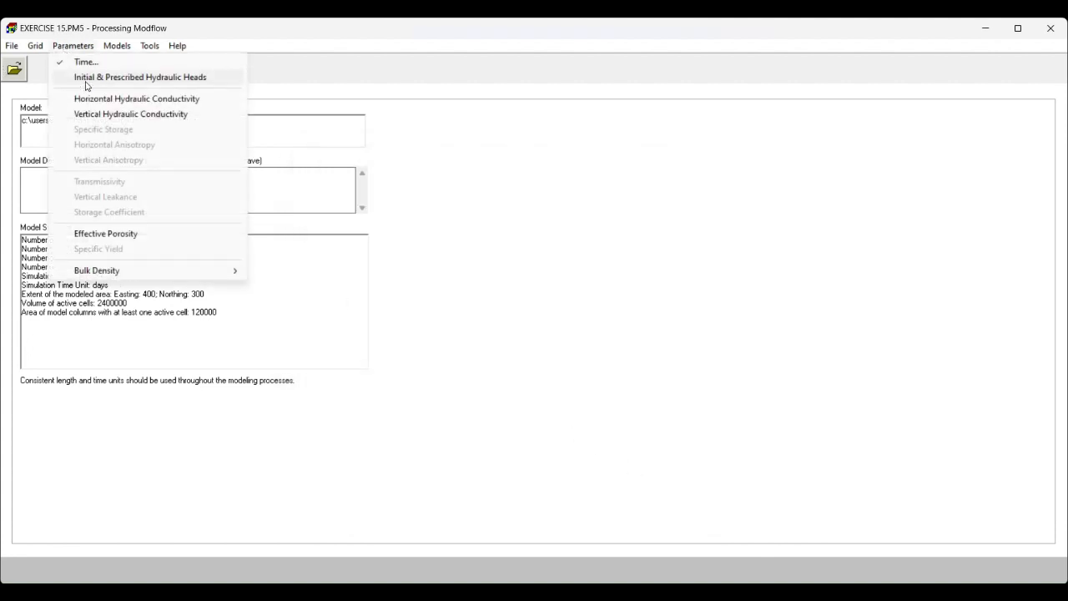
pyautogui.click(86, 82)
pyautogui.click(37, 46)
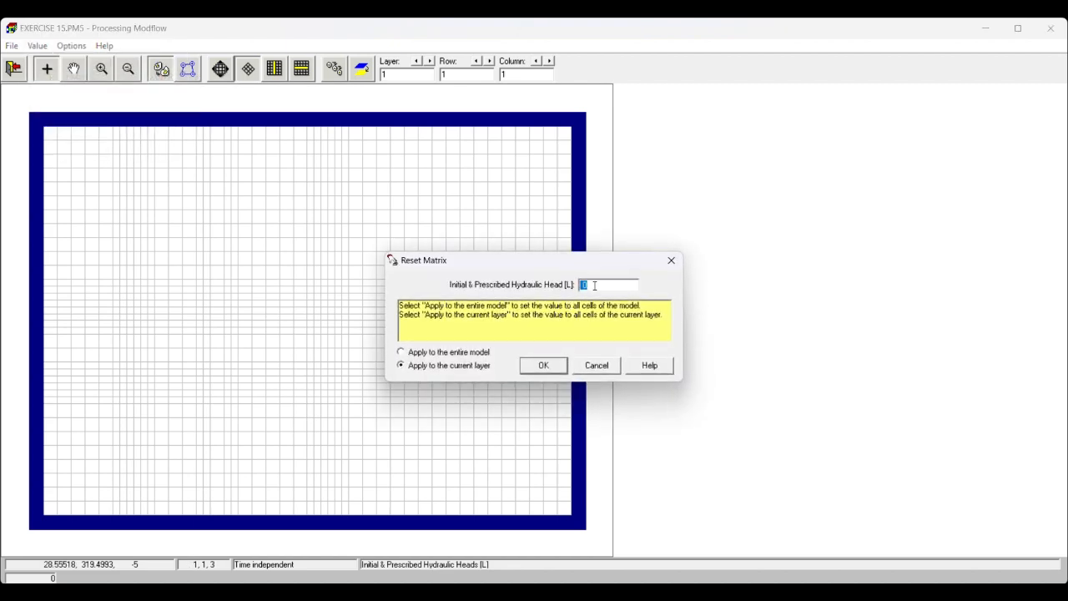
pyautogui.write('-1')
pyautogui.click(401, 355)
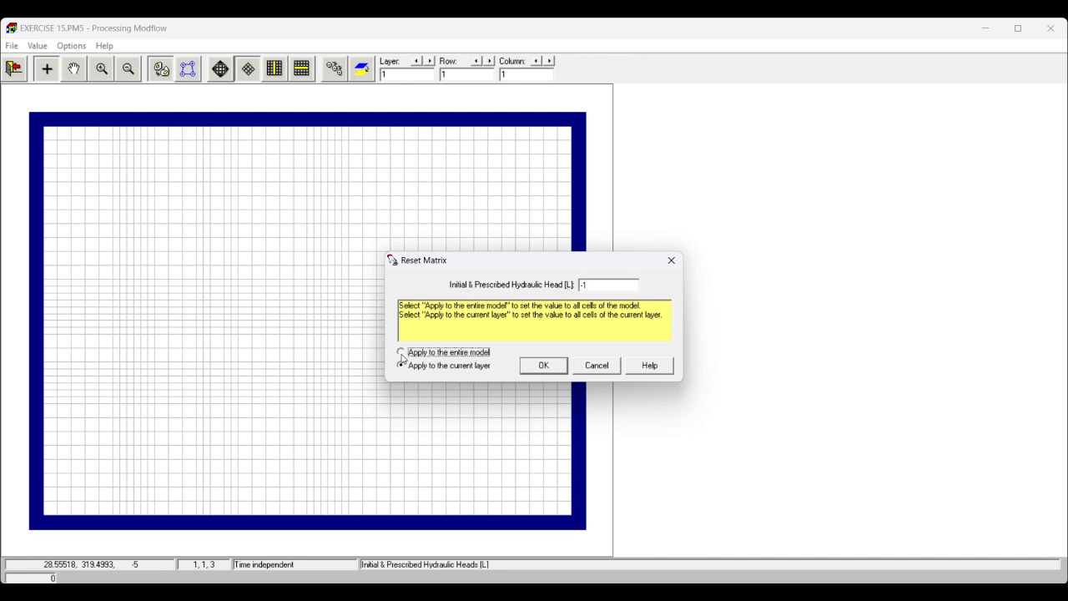
pyautogui.click(544, 368)
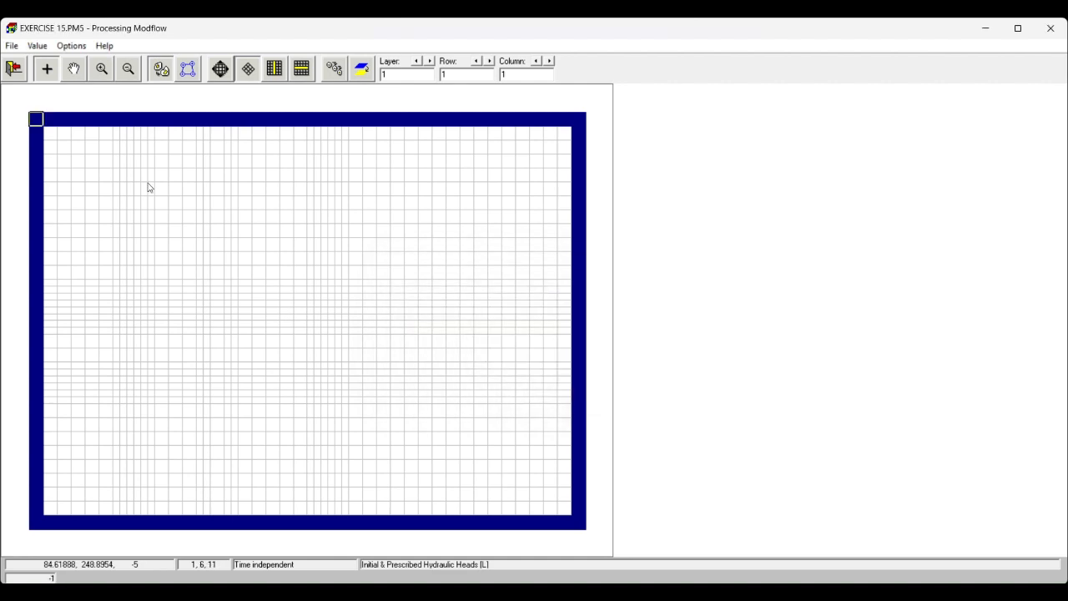
pyautogui.click(14, 68)
pyautogui.click(494, 347)
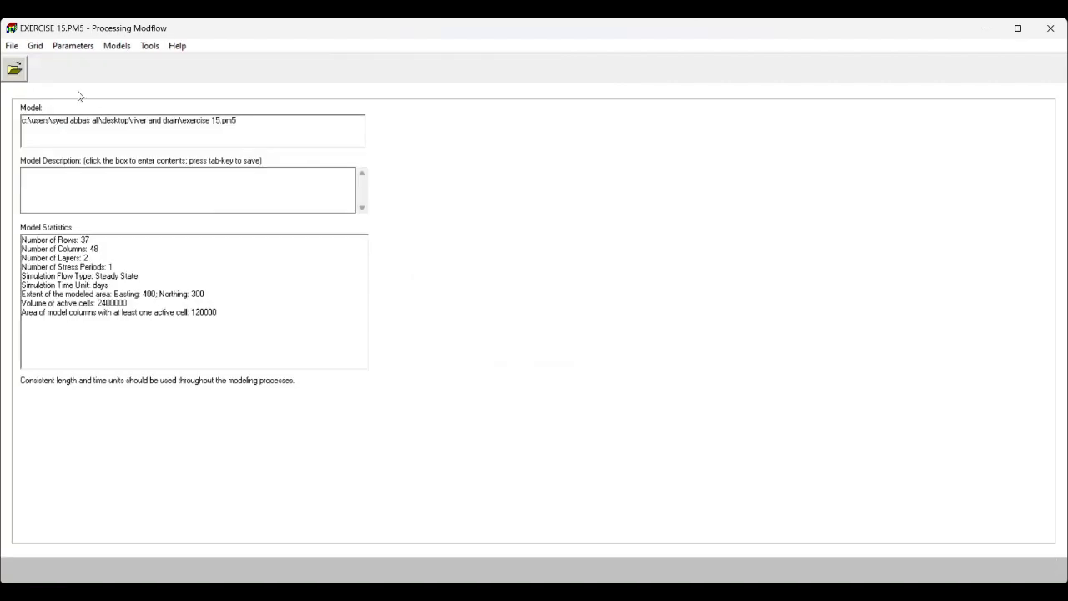
# - Set the horizontal hydraulic conductivity to 1 for the entire model and save the changes
pyautogui.click(70, 46)
pyautogui.click(97, 105)
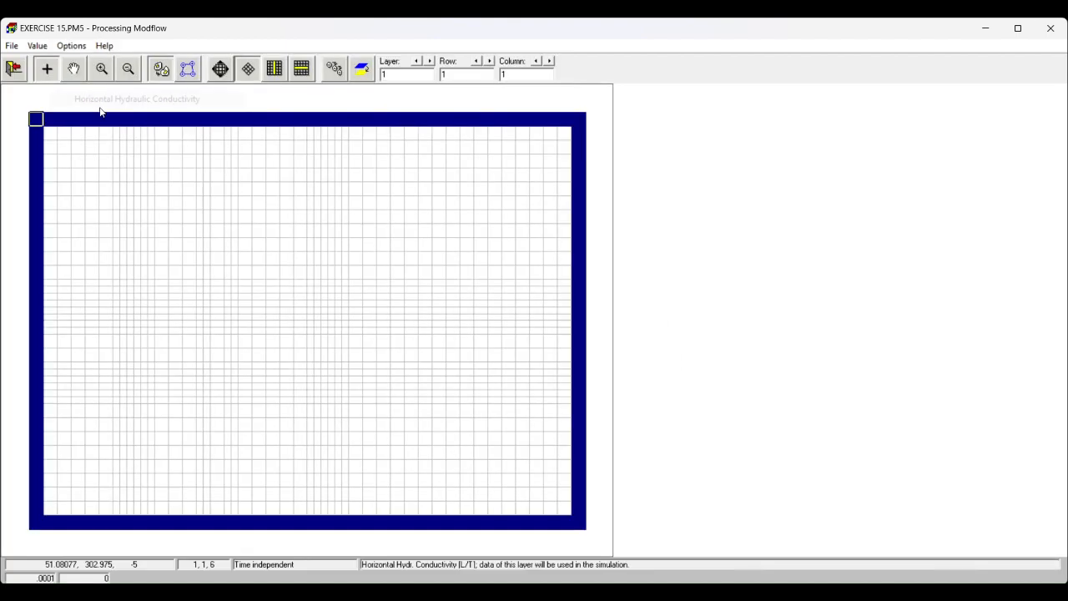
pyautogui.click(36, 46)
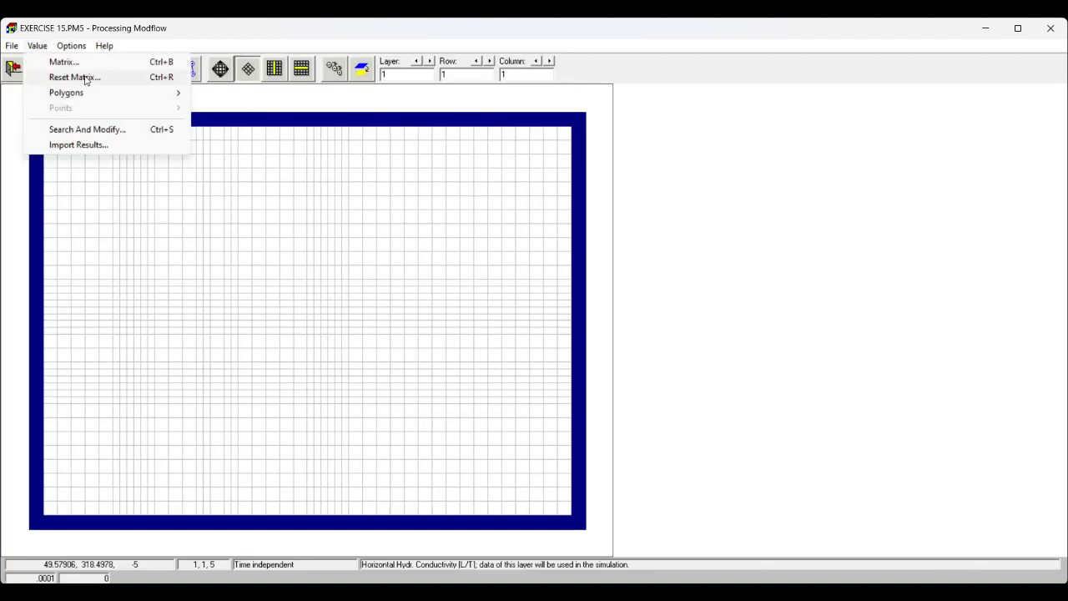
pyautogui.click(85, 77)
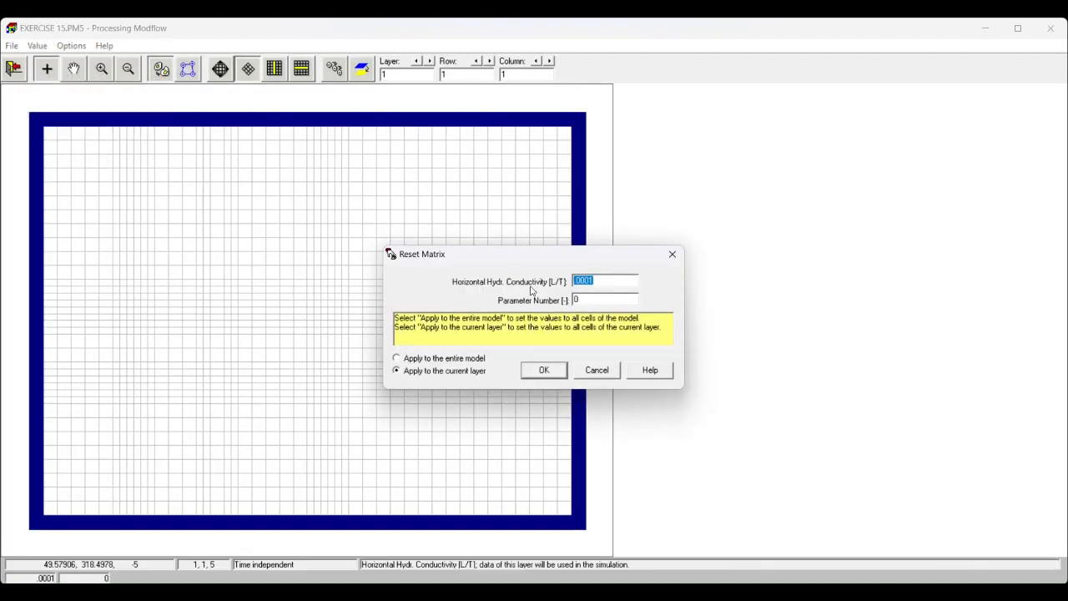
pyautogui.write('1')
pyautogui.click(421, 358)
pyautogui.click(549, 373)
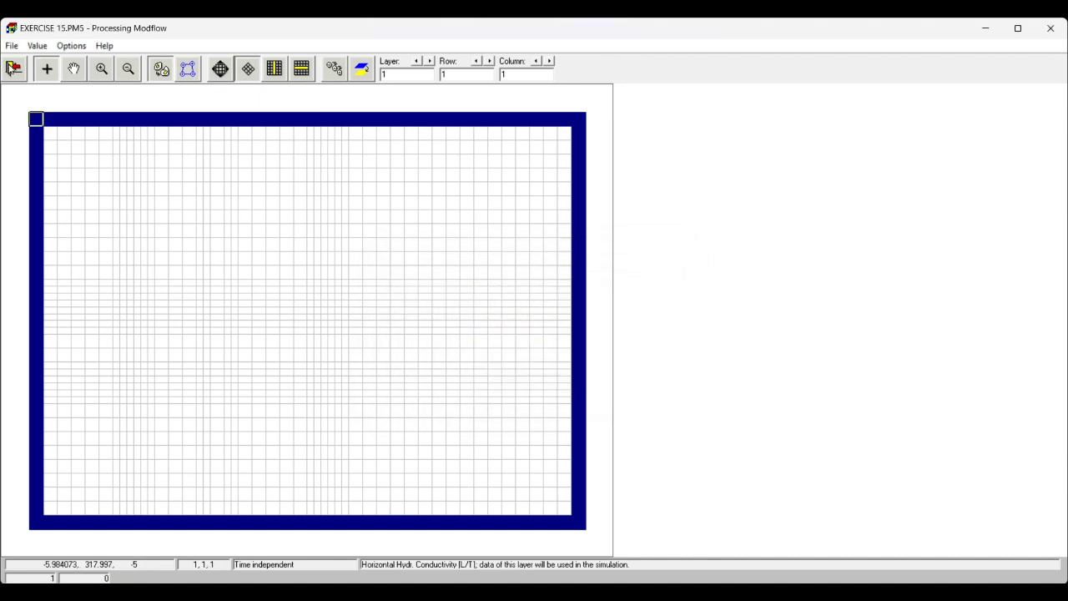
pyautogui.click(14, 68)
pyautogui.click(482, 346)
# - Set the vertical hydraulic conductivity to 0.1 for the entire model
pyautogui.click(74, 46)
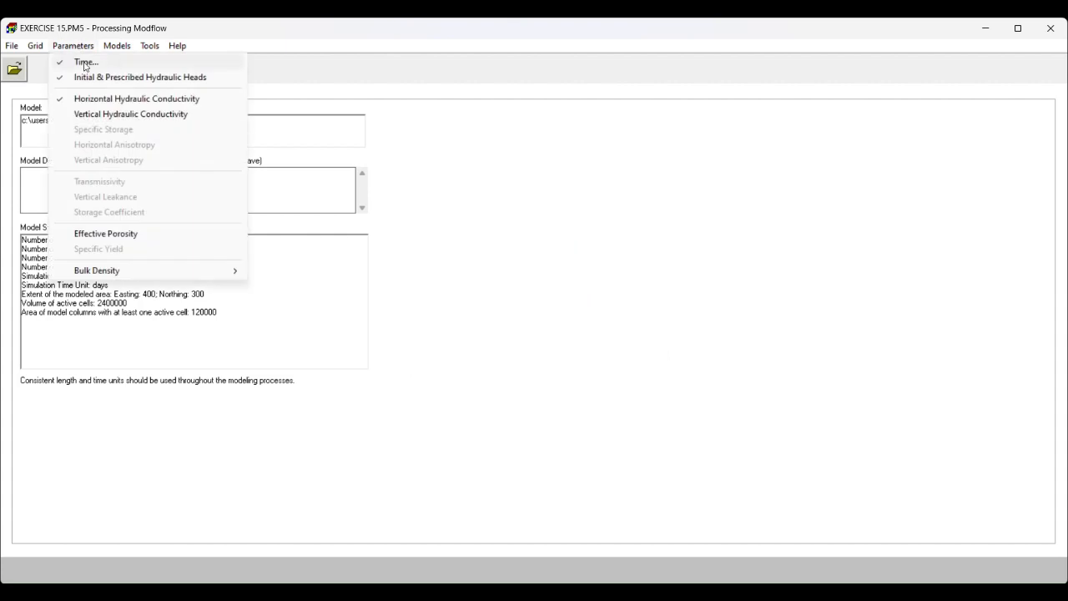
pyautogui.click(100, 114)
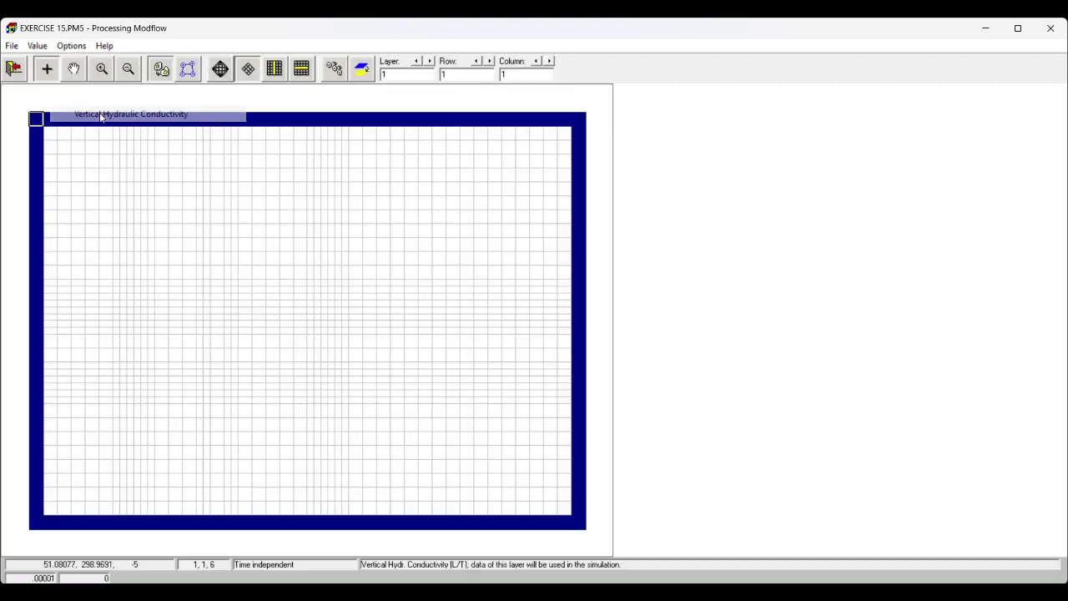
pyautogui.click(38, 46)
pyautogui.click(74, 76)
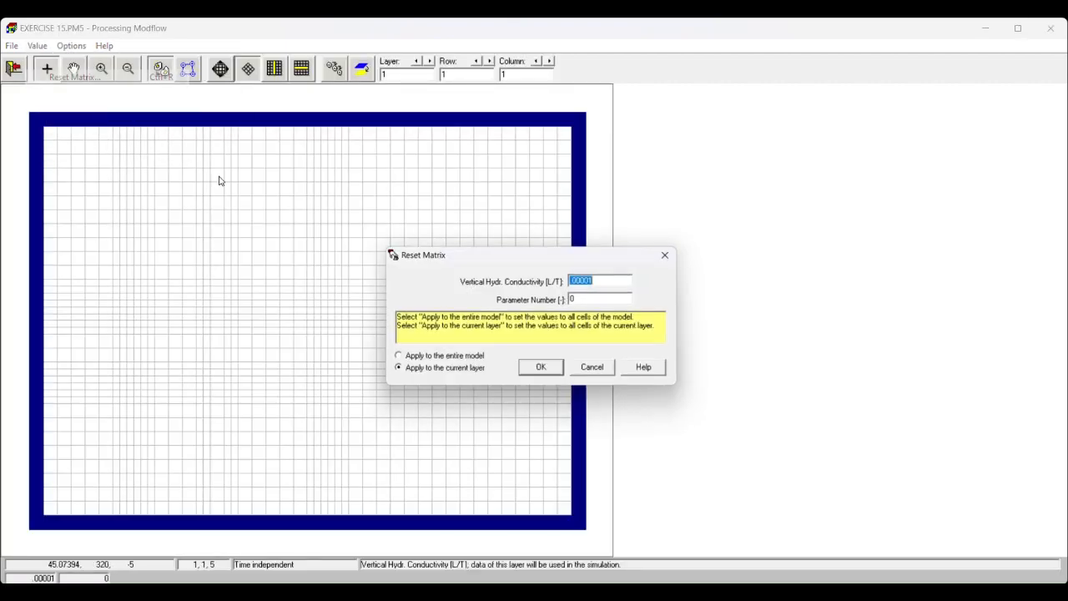
pyautogui.write('0.1')
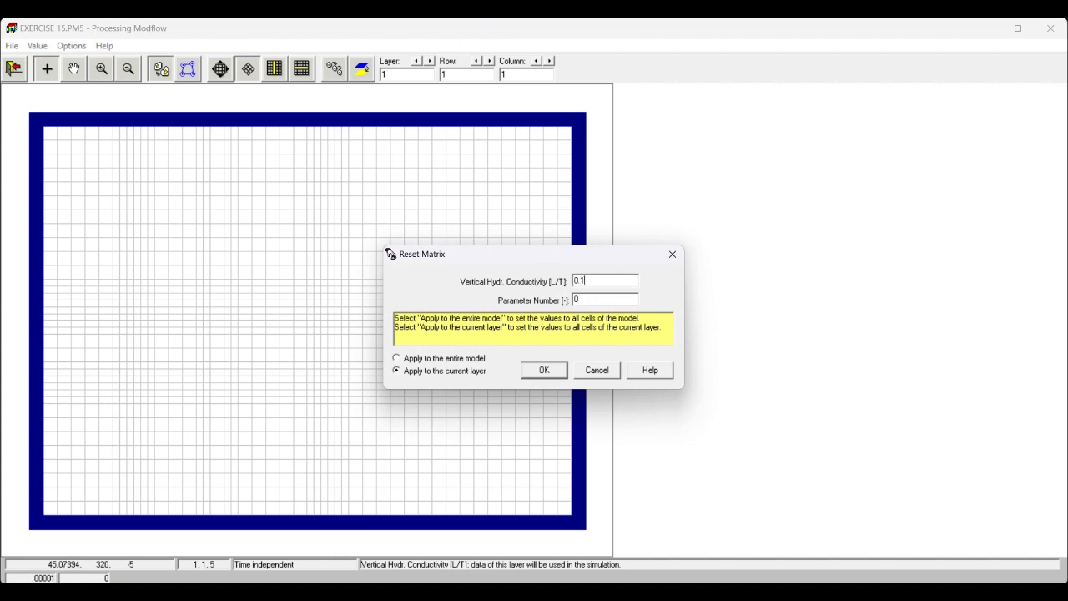
pyautogui.click(397, 359)
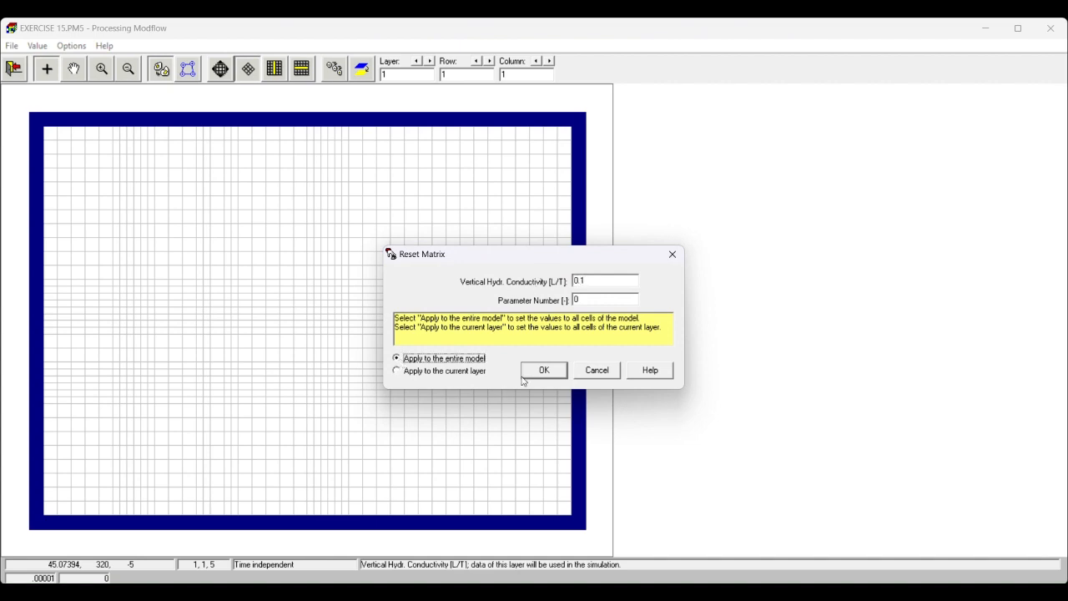
pyautogui.click(544, 371)
pyautogui.click(37, 46)
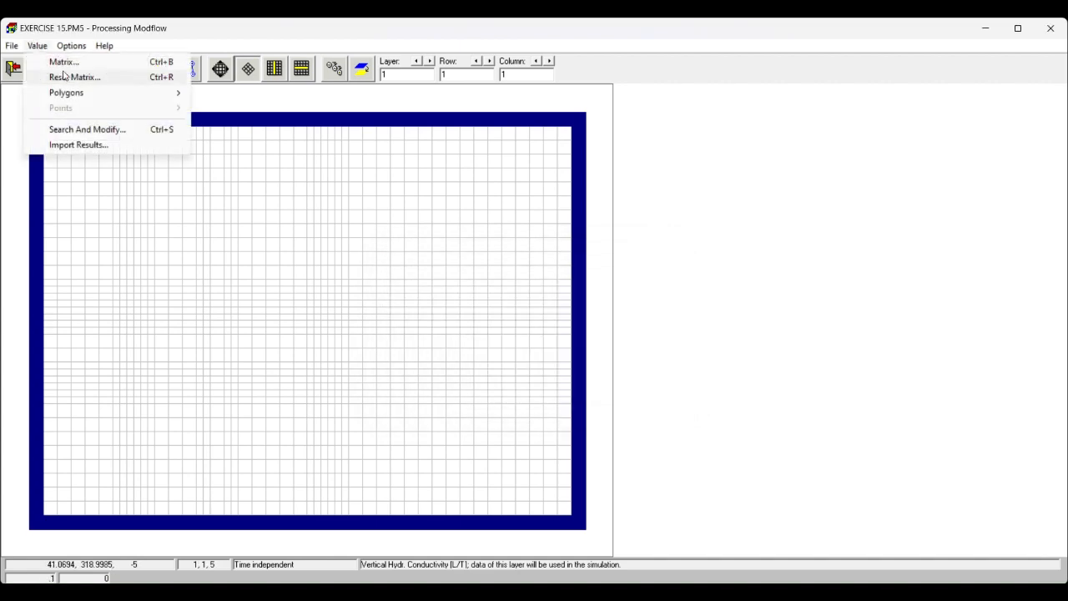
pyautogui.click(69, 78)
pyautogui.click(598, 371)
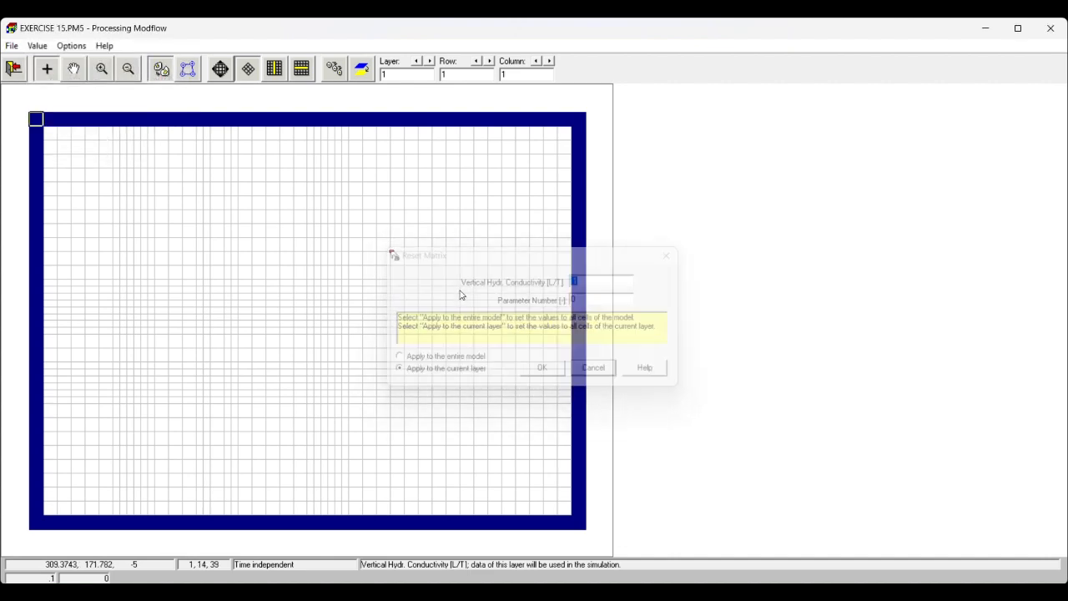
# - Save the vertical hydraulic conductivity changes and return to the model overview
pyautogui.click(13, 68)
pyautogui.click(476, 345)
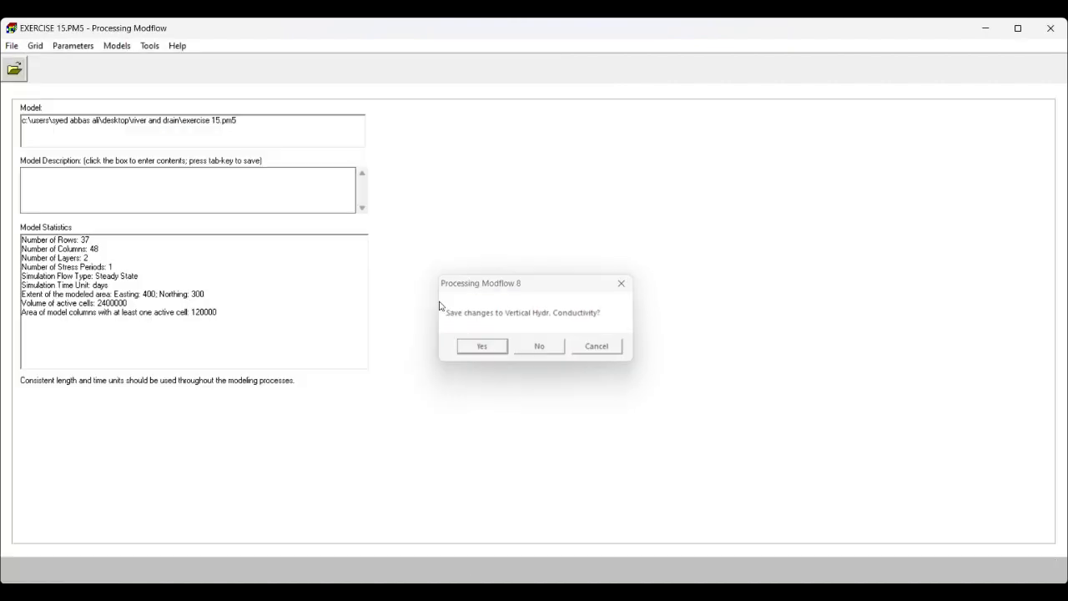
# - Set the effective porosity to 0.1 for the entire model and save the changes
pyautogui.click(67, 50)
pyautogui.click(125, 233)
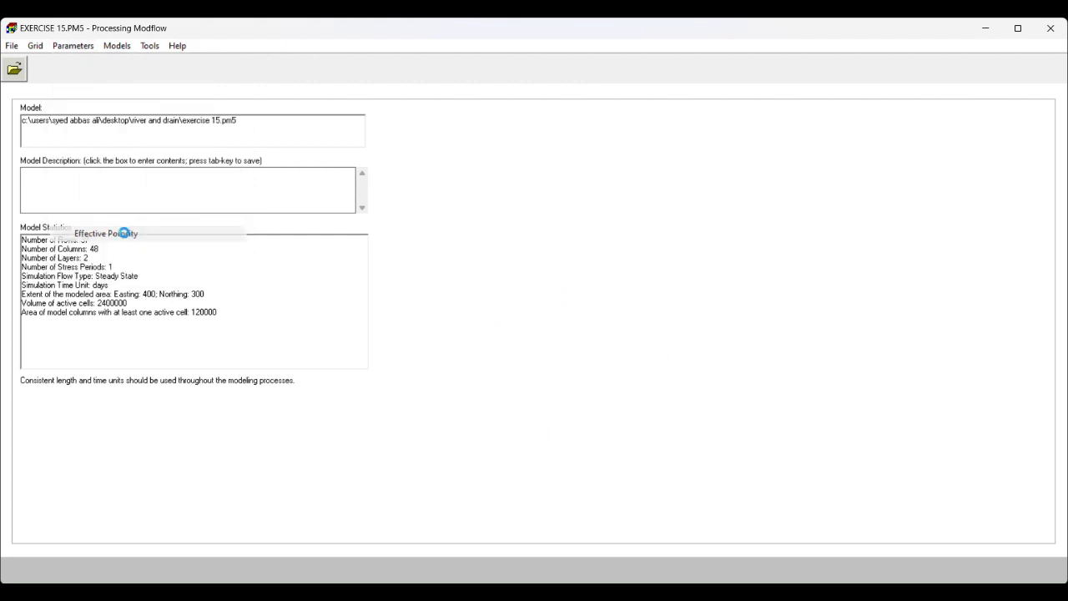
pyautogui.click(37, 45)
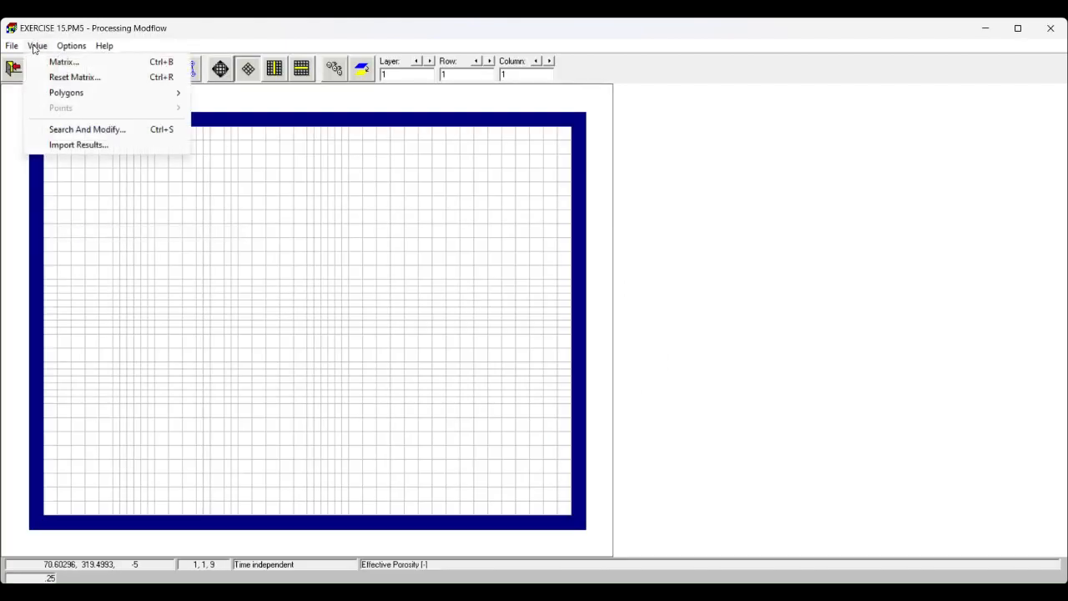
pyautogui.click(81, 77)
pyautogui.write('0.1')
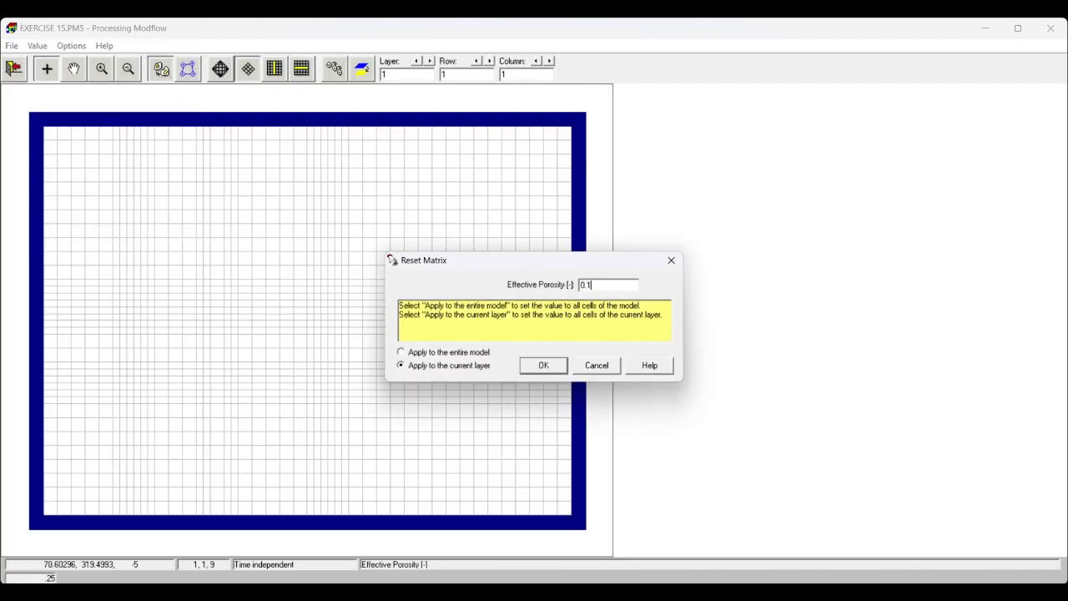
pyautogui.click(443, 353)
pyautogui.click(543, 366)
pyautogui.click(14, 68)
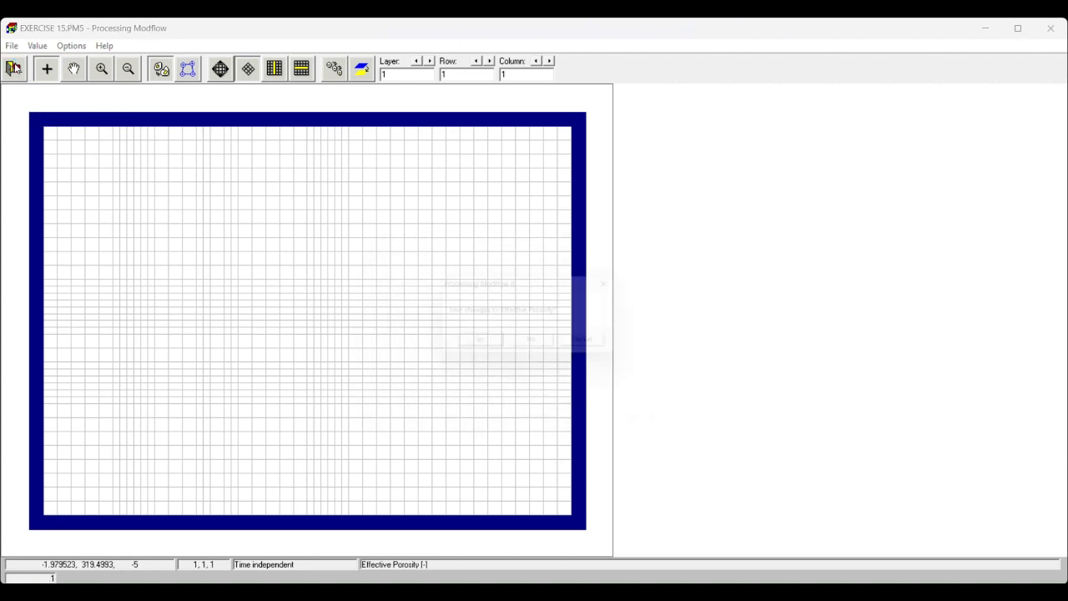
pyautogui.click(481, 347)
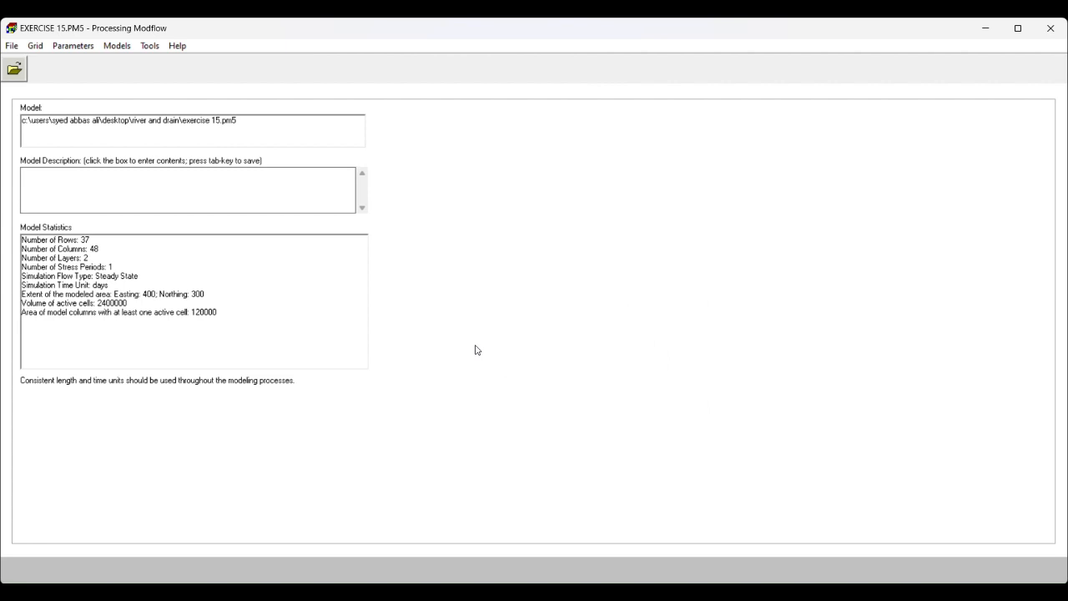
# - In the MODFLOW Well package, place layer 1 wells with an injection rate of 25 at row 15, columns 11 and 27
pyautogui.click(60, 47)
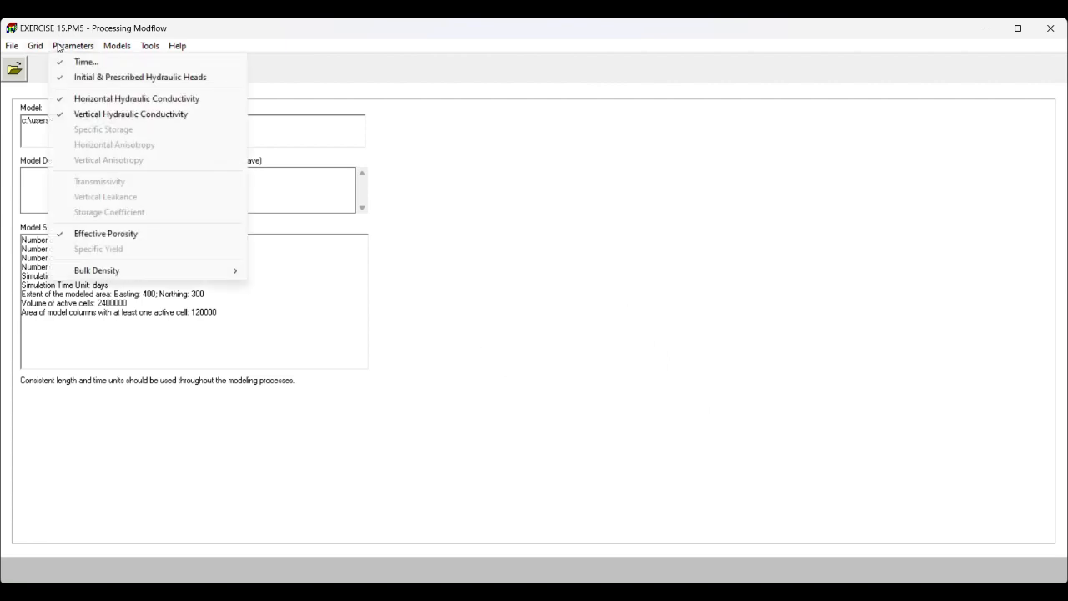
pyautogui.moveTo(114, 48)
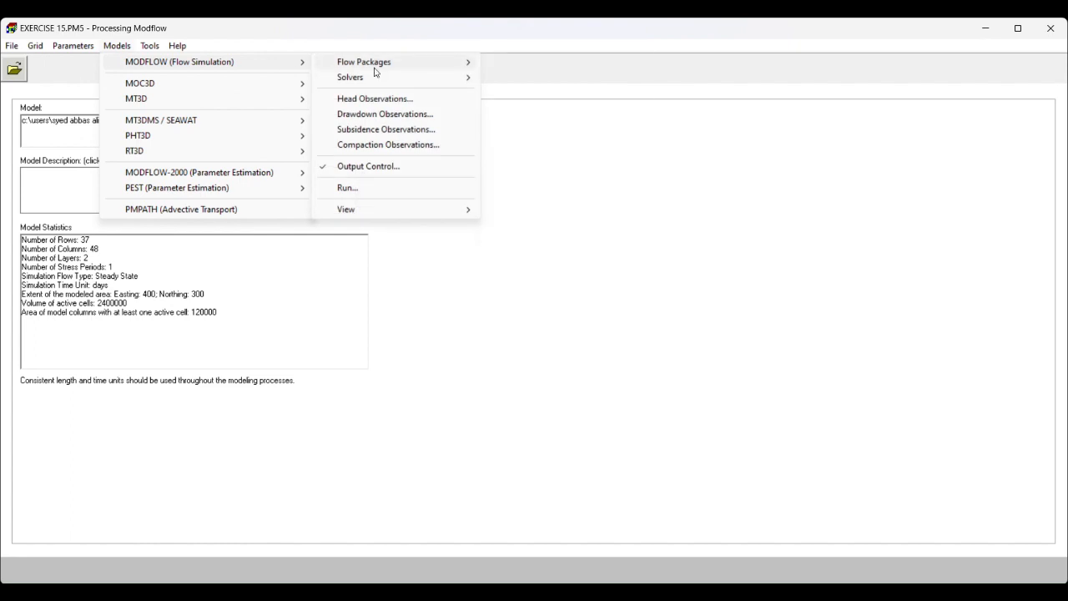
pyautogui.moveTo(376, 63)
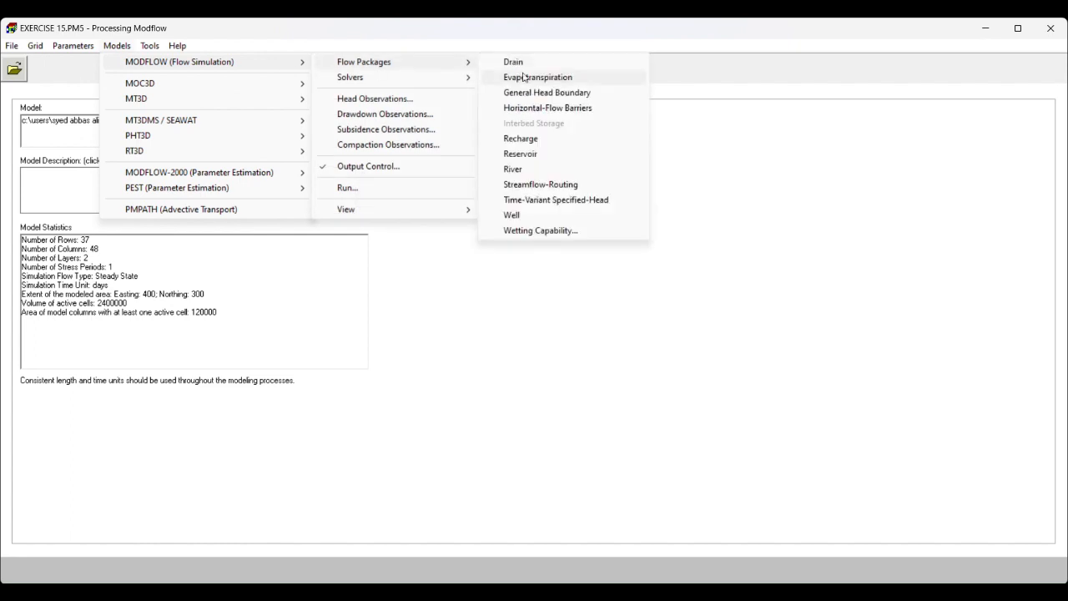
pyautogui.click(511, 218)
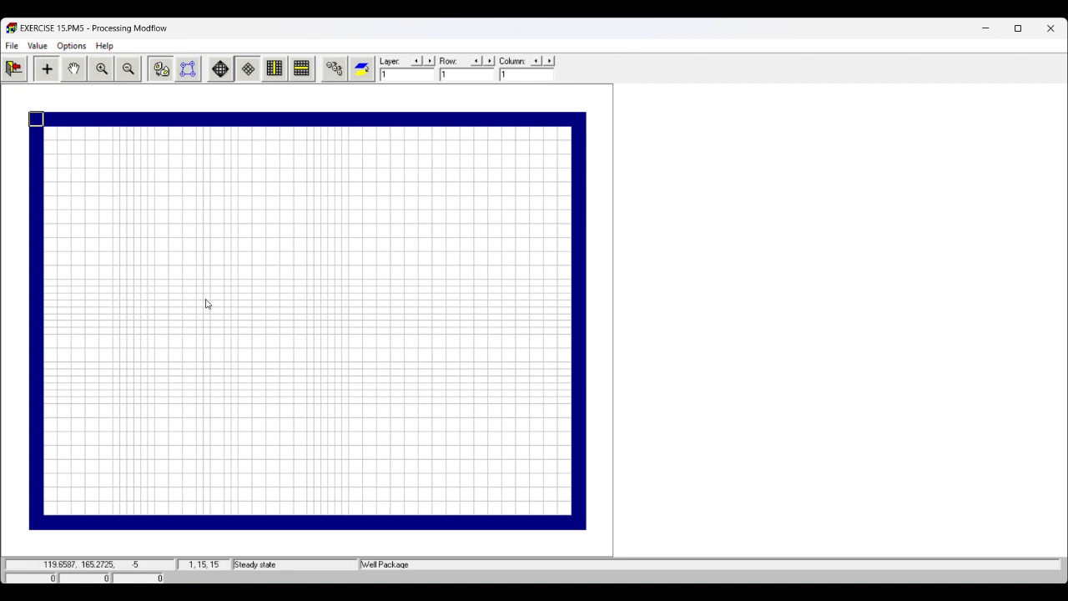
pyautogui.click(385, 75)
pyautogui.click(145, 300)
pyautogui.rightClick(145, 301)
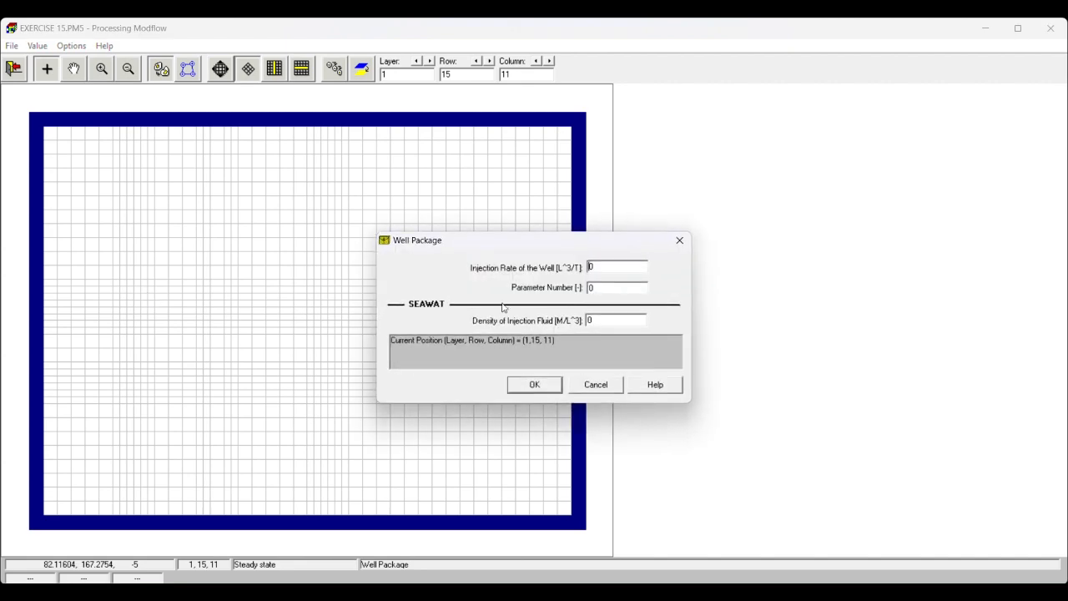
pyautogui.write('25')
pyautogui.click(540, 384)
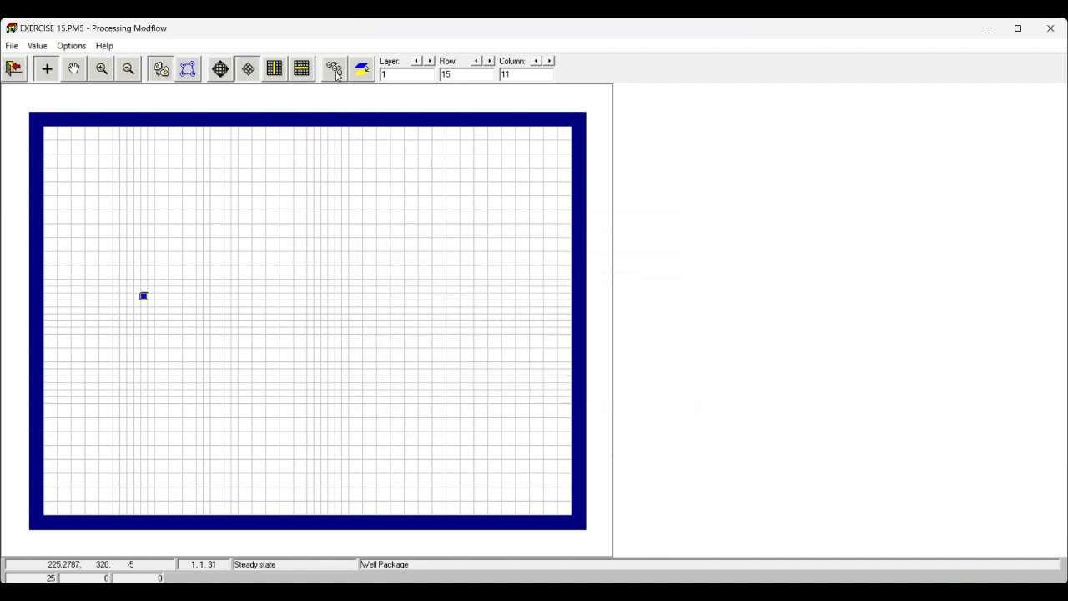
pyautogui.click(317, 297)
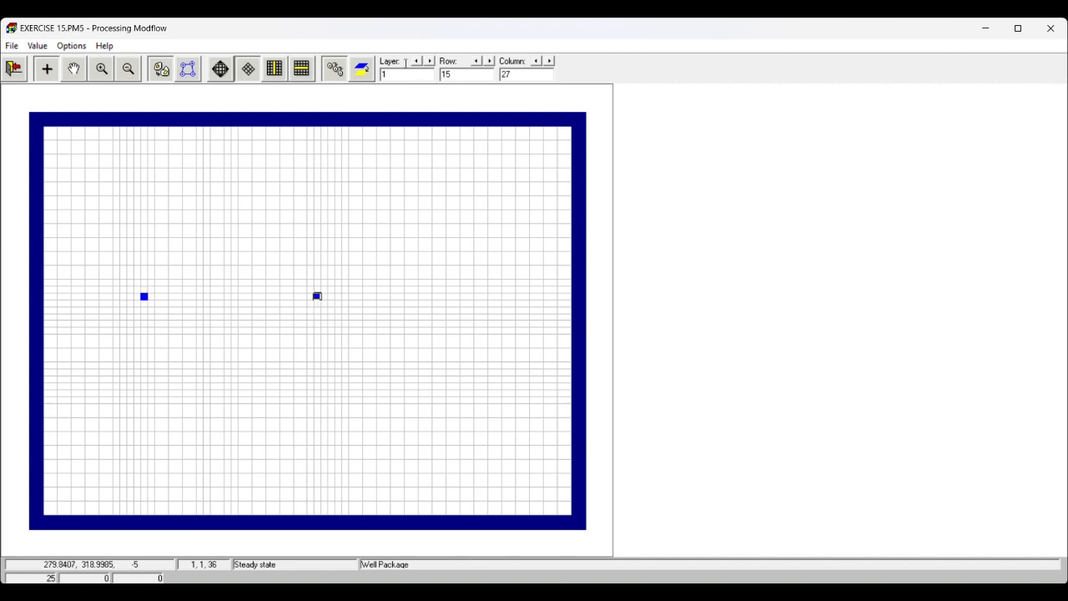
# - Place a pumping well in layer 2 at row 23, column 19 with an injection rate of -50
pyautogui.click(431, 61)
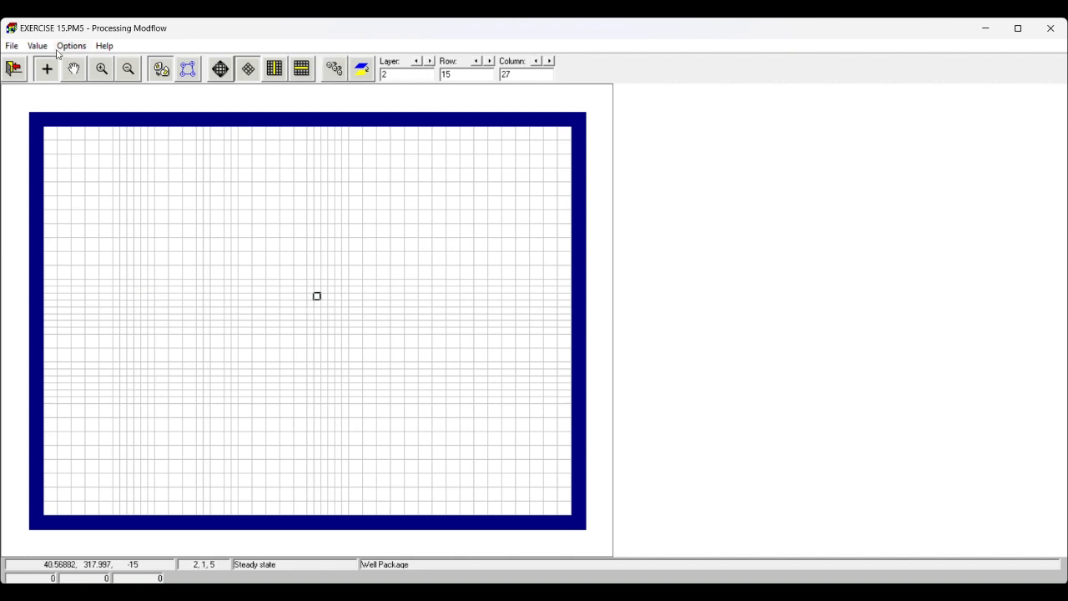
pyautogui.rightClick(229, 371)
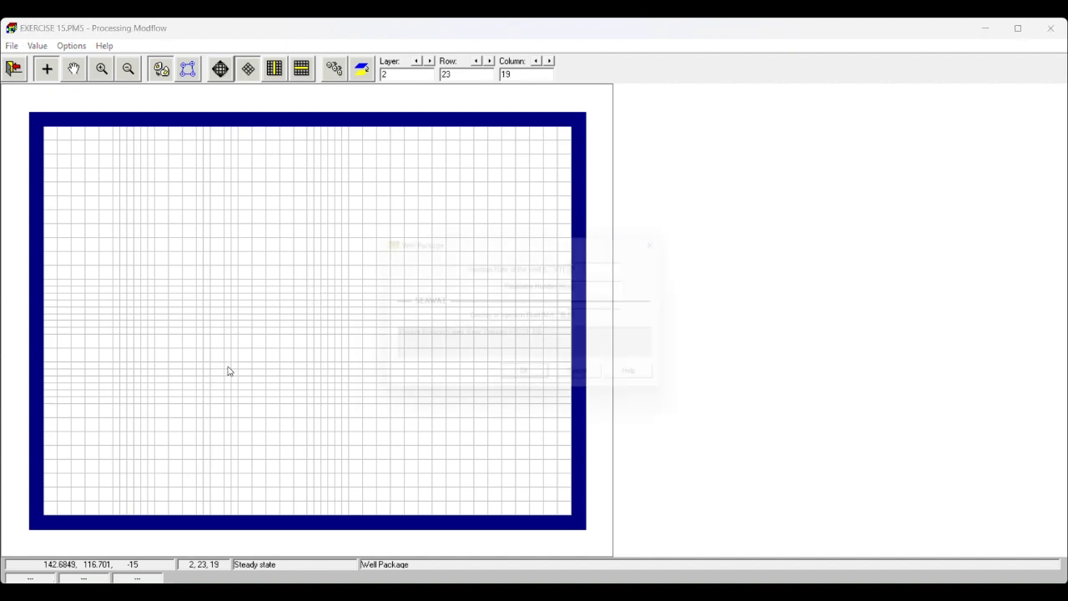
pyautogui.moveTo(608, 268); pyautogui.dragTo(583, 267)
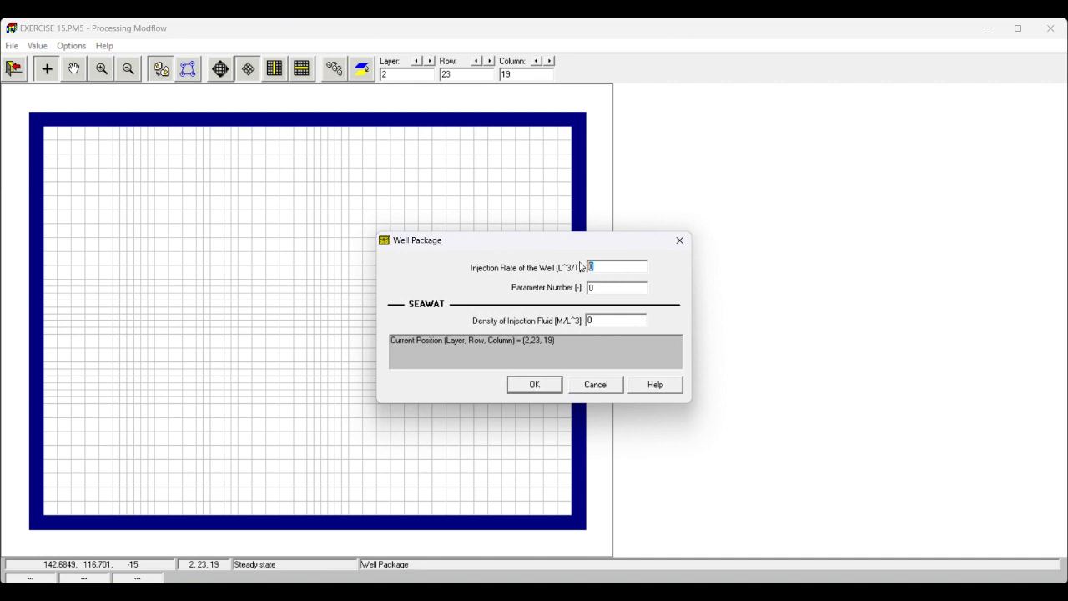
pyautogui.write('-50')
pyautogui.click(542, 385)
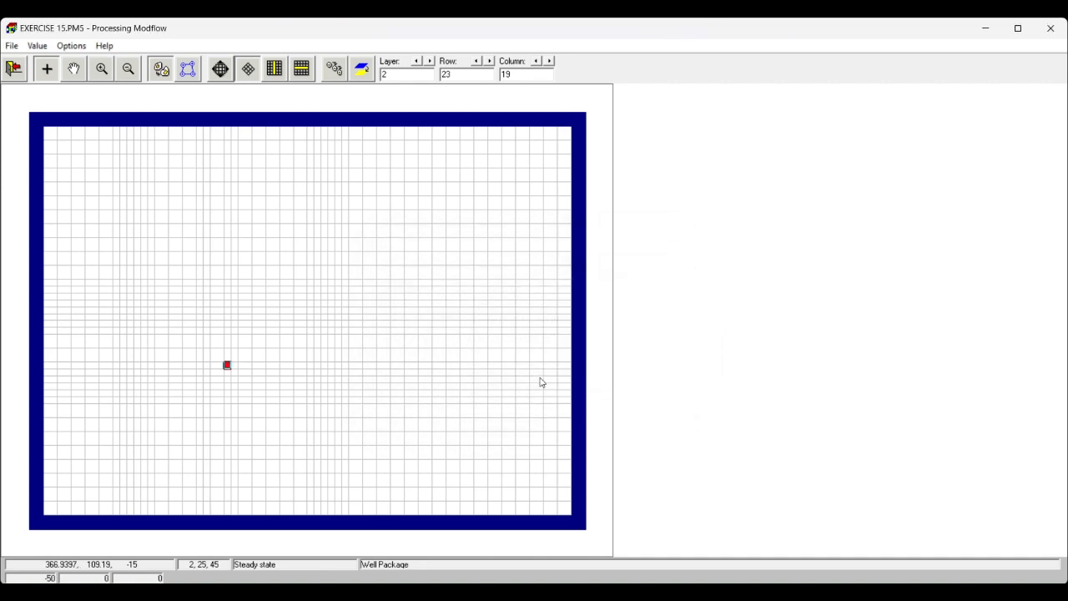
# - Review the wells in both layers, then leave the Well package and save its changes
pyautogui.click(416, 61)
pyautogui.click(428, 62)
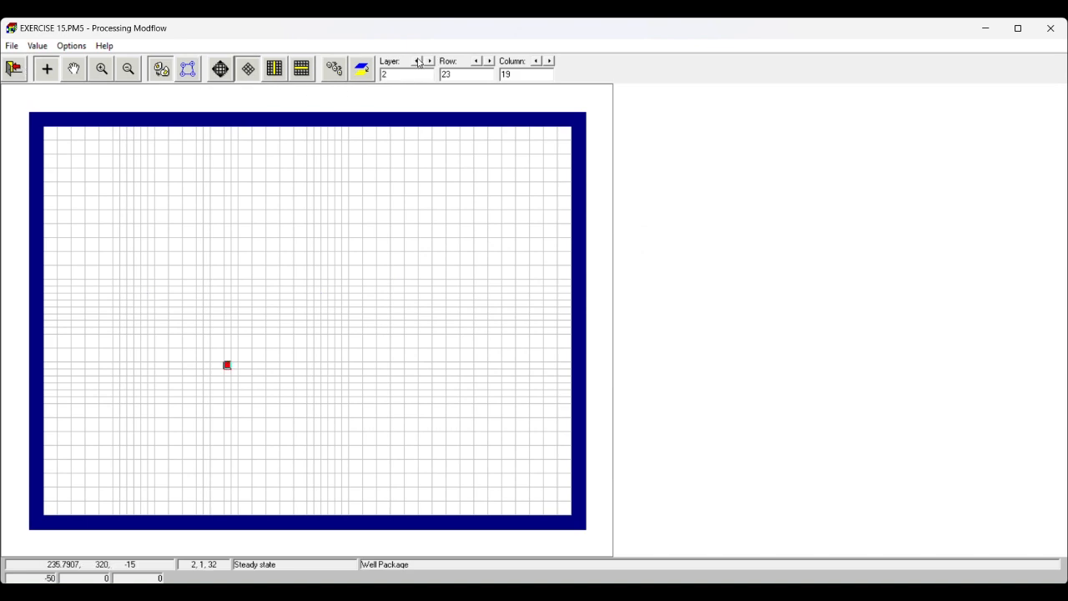
pyautogui.click(417, 61)
pyautogui.click(15, 70)
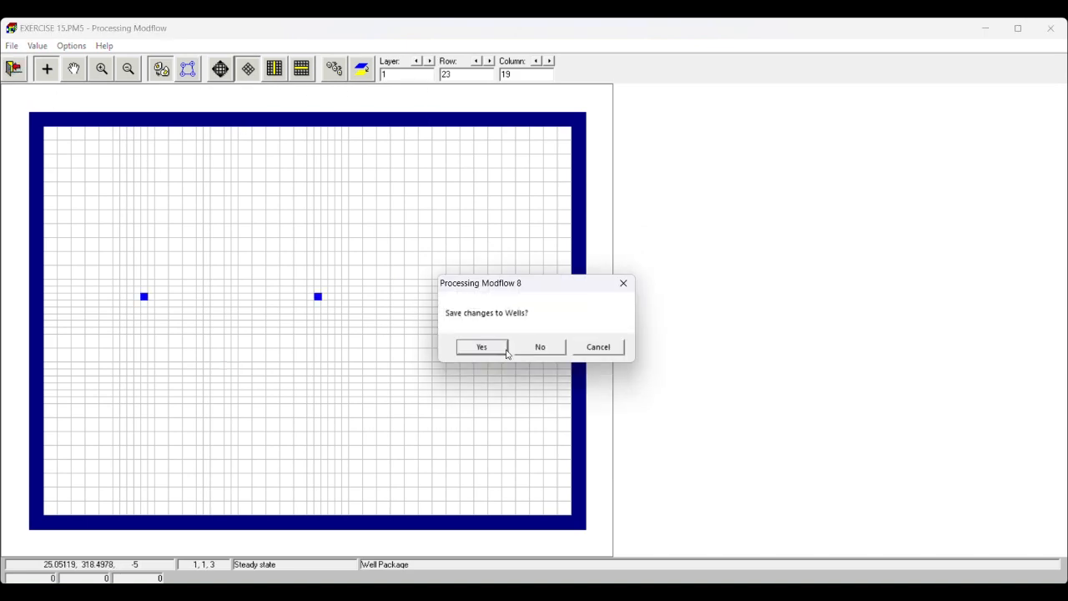
pyautogui.click(495, 350)
# - Open the MODFLOW Recharge package and bring up its matrix reset for layer 1
pyautogui.click(114, 47)
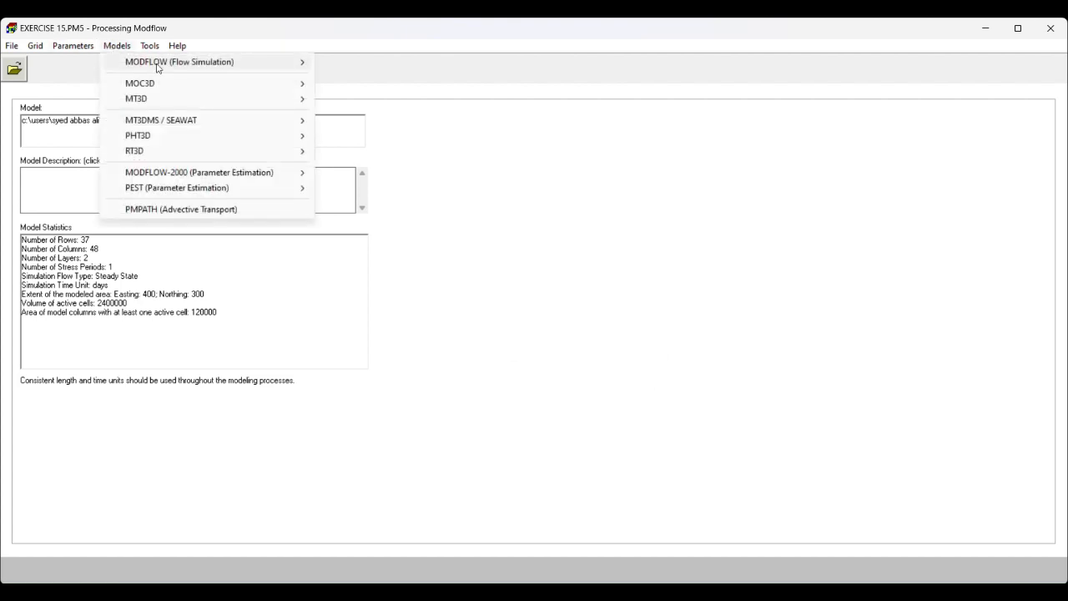
pyautogui.moveTo(180, 62)
pyautogui.moveTo(364, 61)
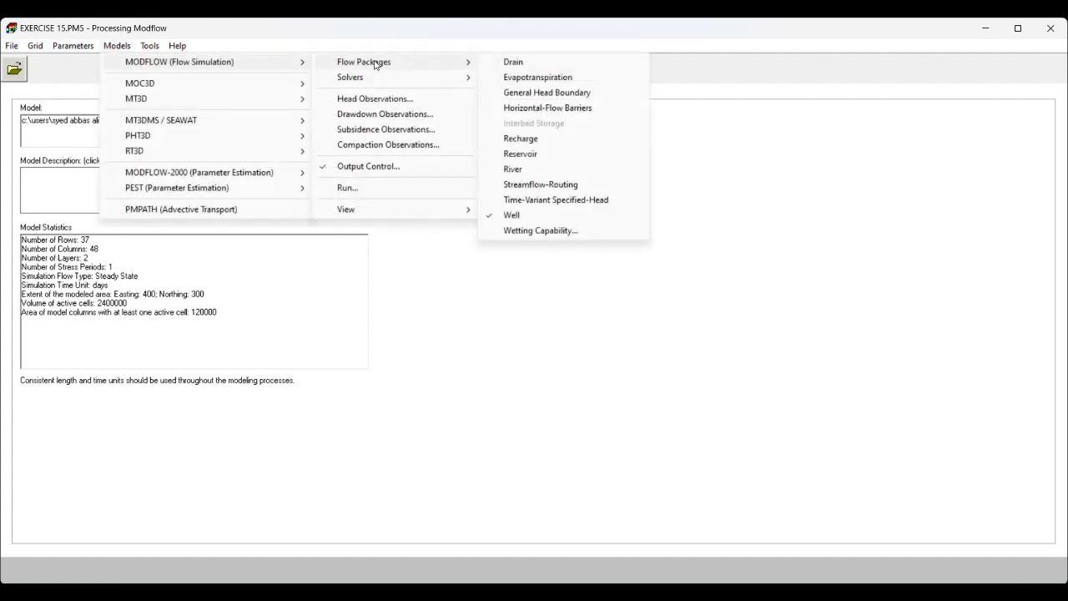
pyautogui.click(526, 142)
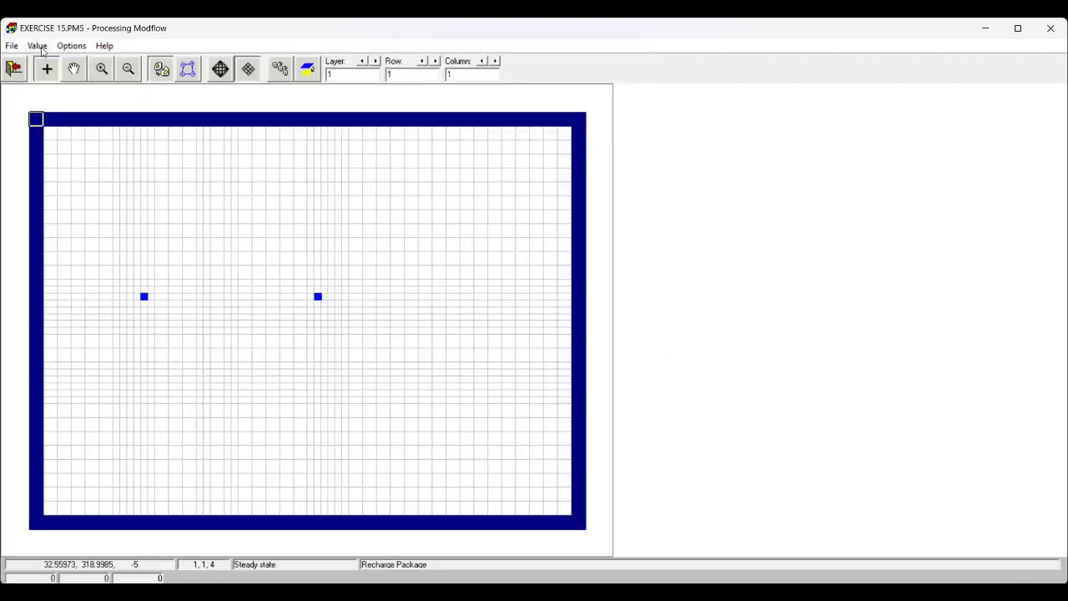
pyautogui.click(37, 46)
pyautogui.click(60, 77)
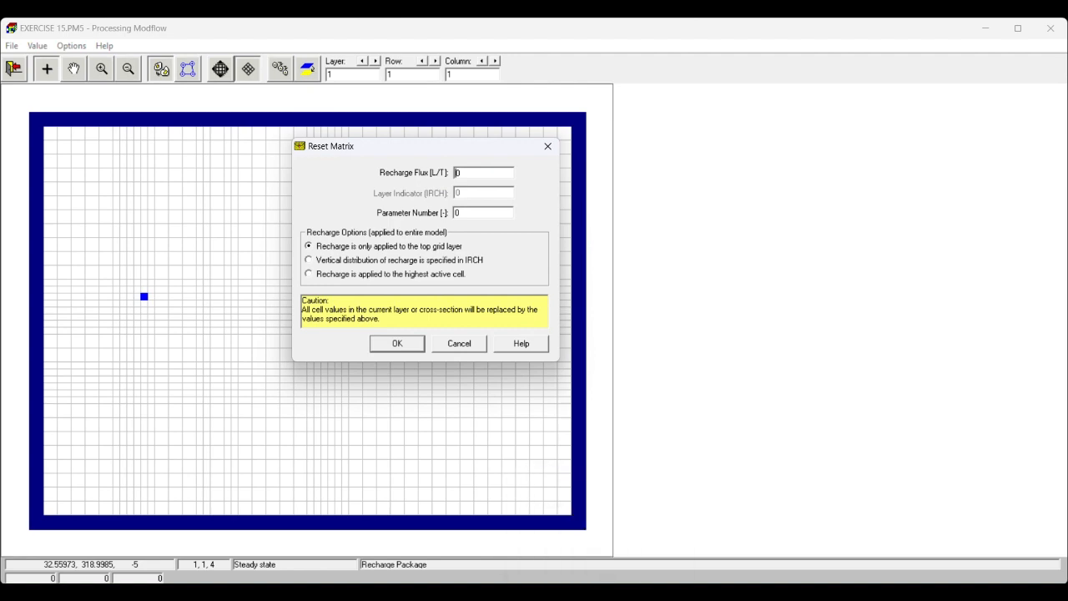
# - Switch to Calculator and compute the daily recharge flux as 30 ÷ 1000 ÷ 365
pyautogui.press('super')
pyautogui.write('cal')
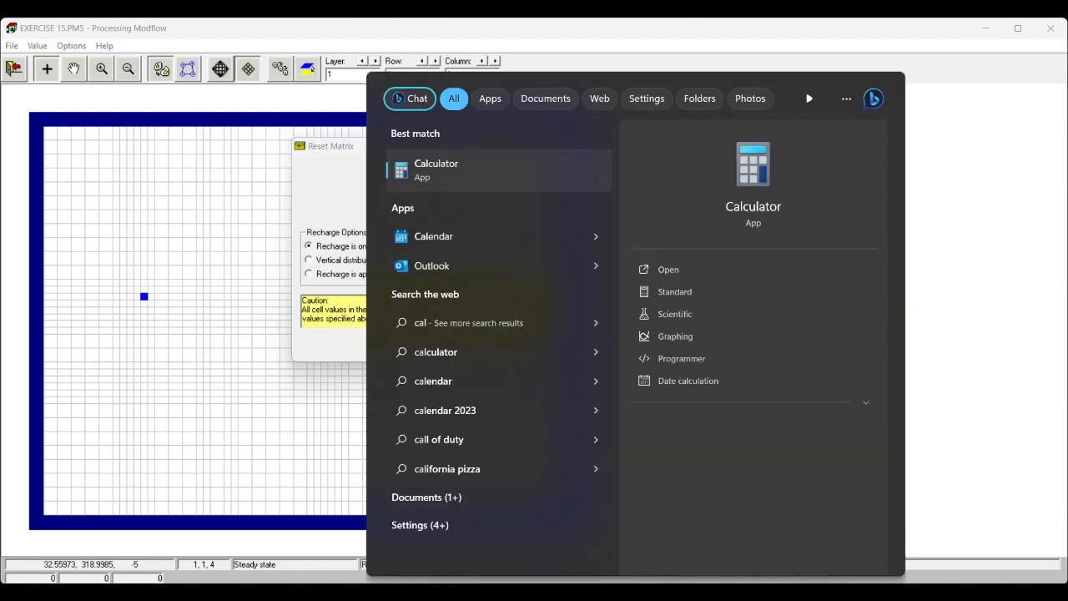
pyautogui.click(459, 178)
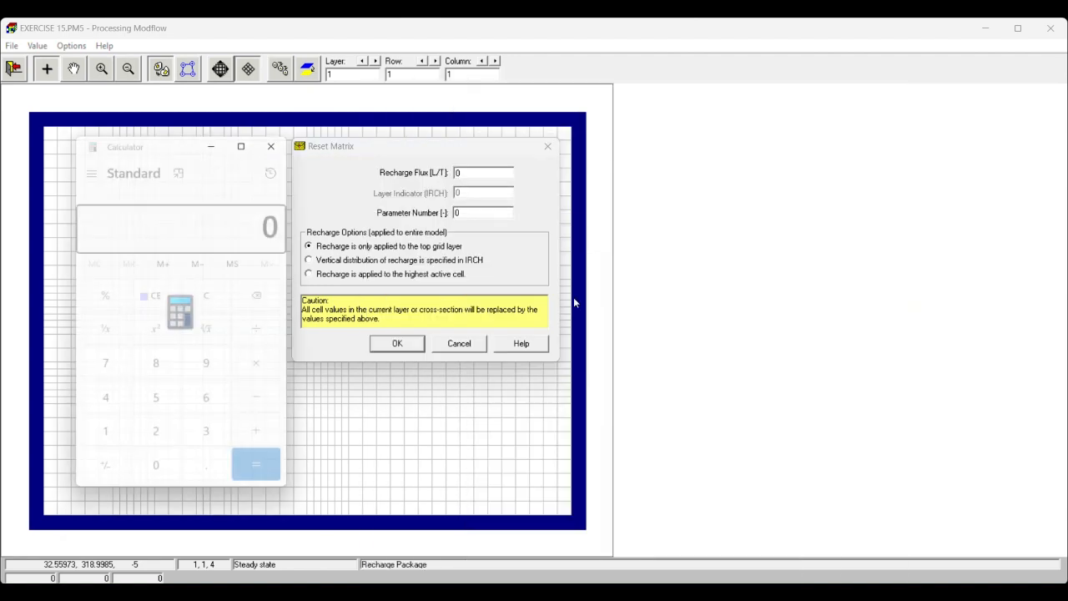
pyautogui.write('30')
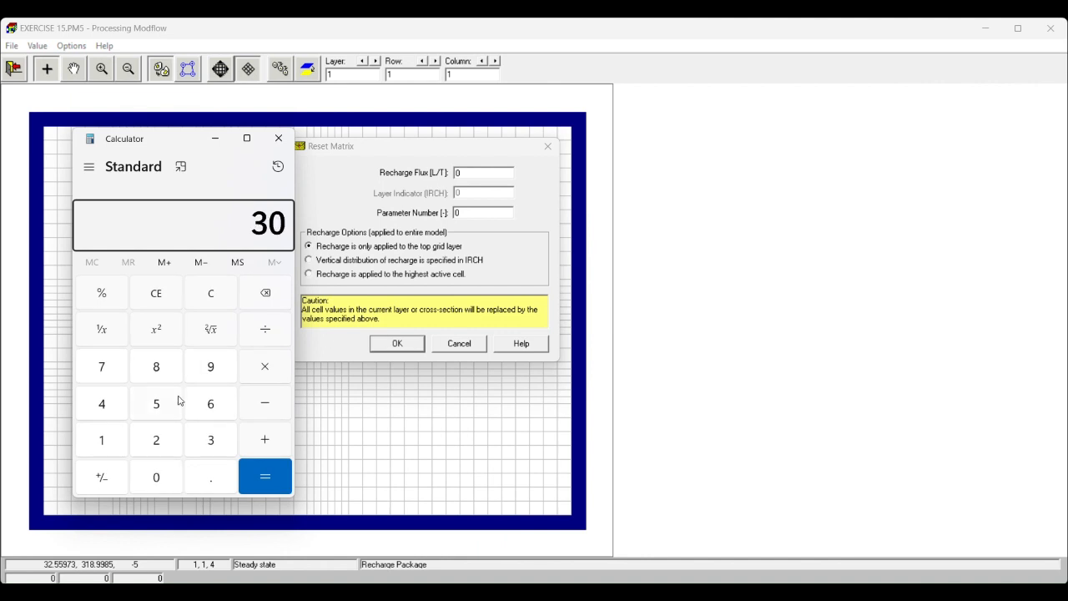
pyautogui.write('1000')
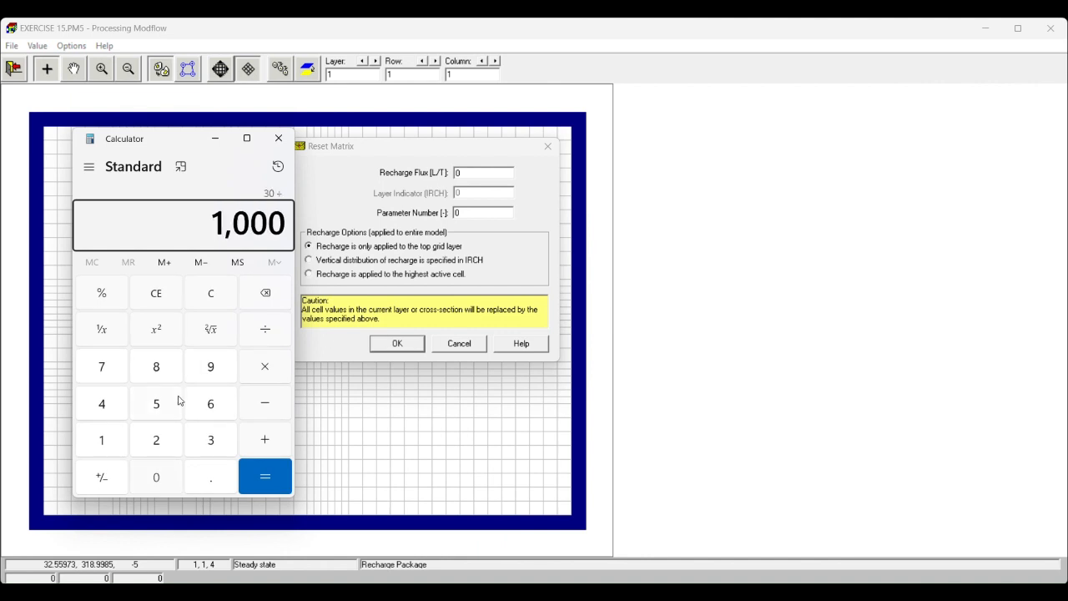
pyautogui.press('Return')
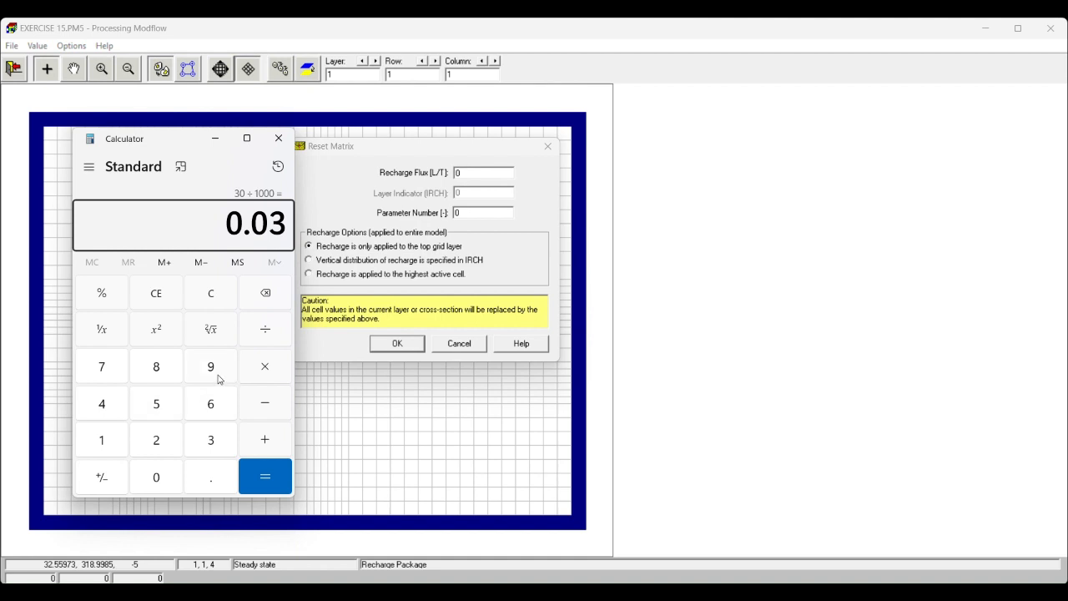
pyautogui.press('/')
pyautogui.write('365')
pyautogui.press('Return')
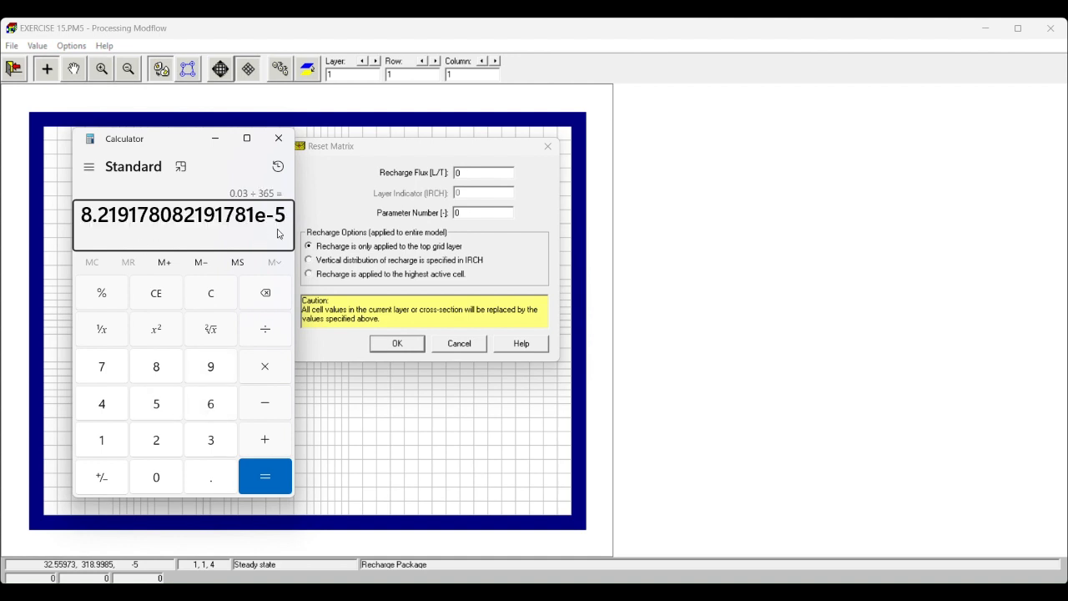
# - Set the recharge flux to 8.2e-5, applied to the highest active cell, and save the recharge changes
pyautogui.click(467, 173)
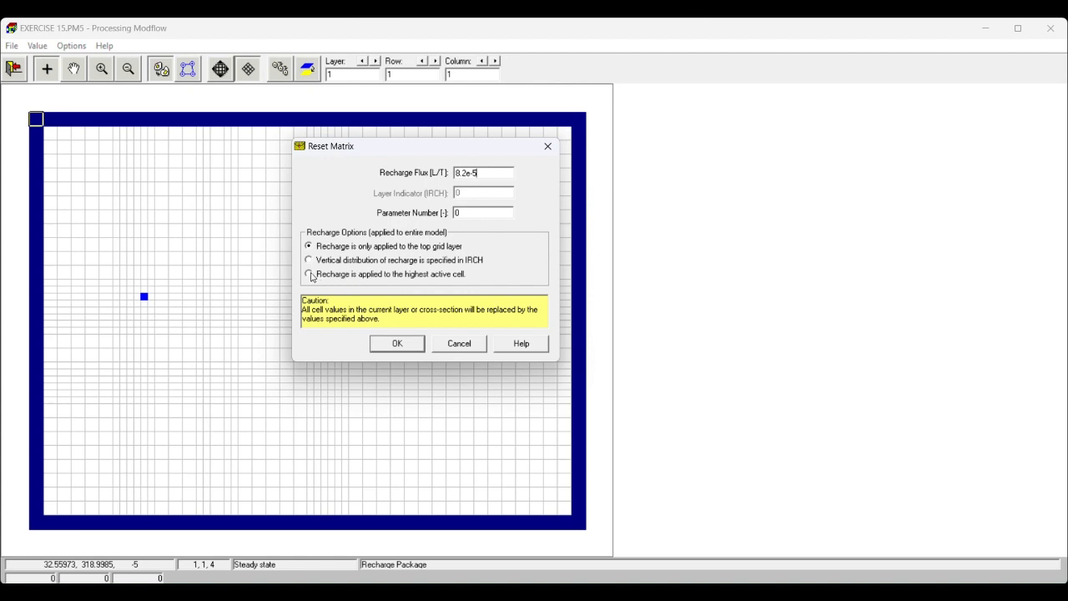
pyautogui.click(312, 275)
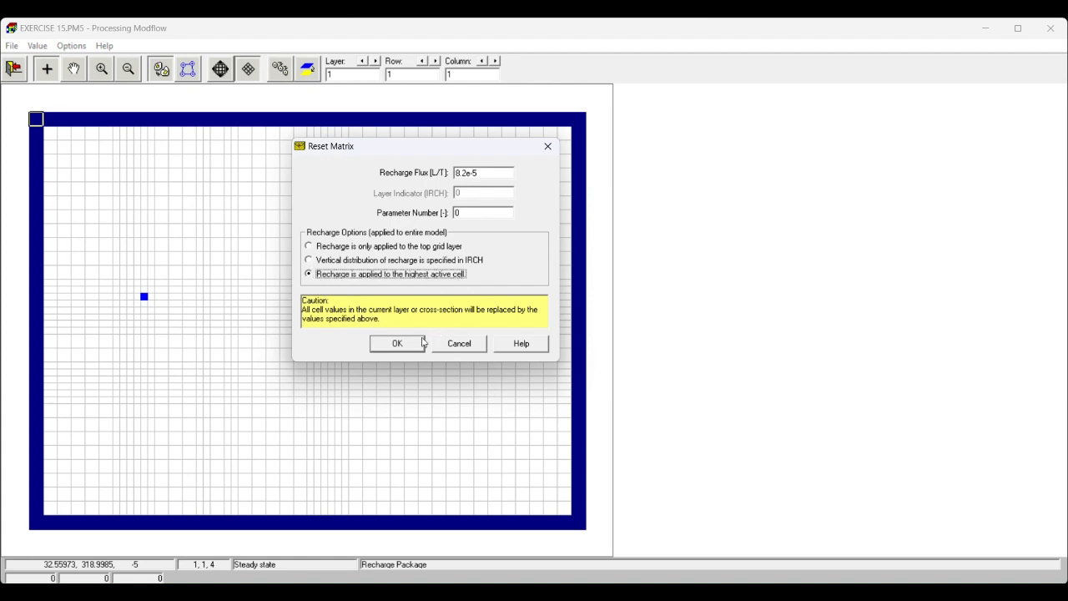
pyautogui.click(398, 344)
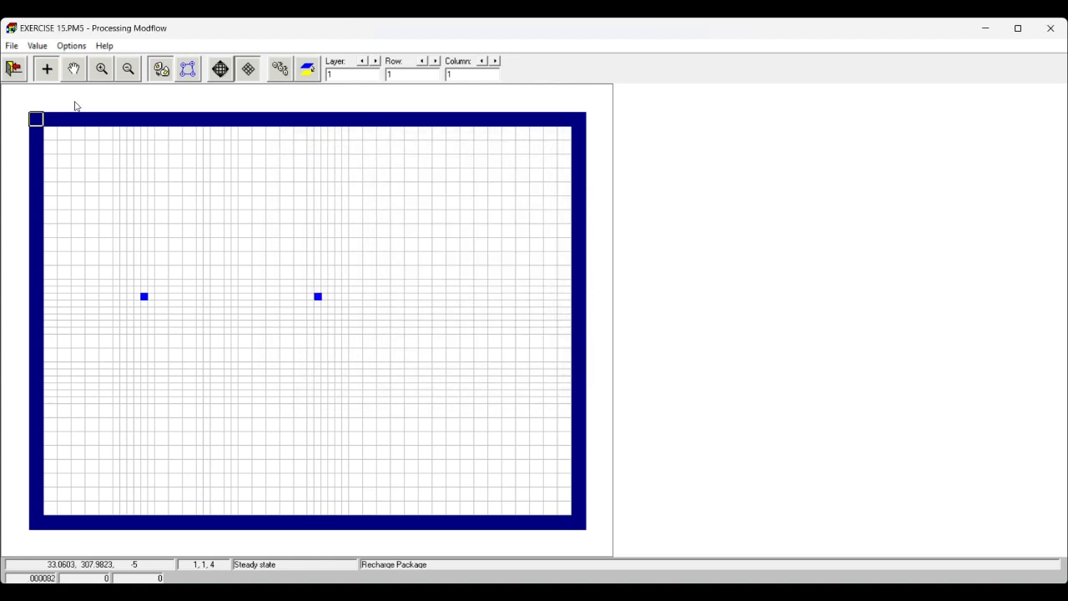
pyautogui.click(14, 70)
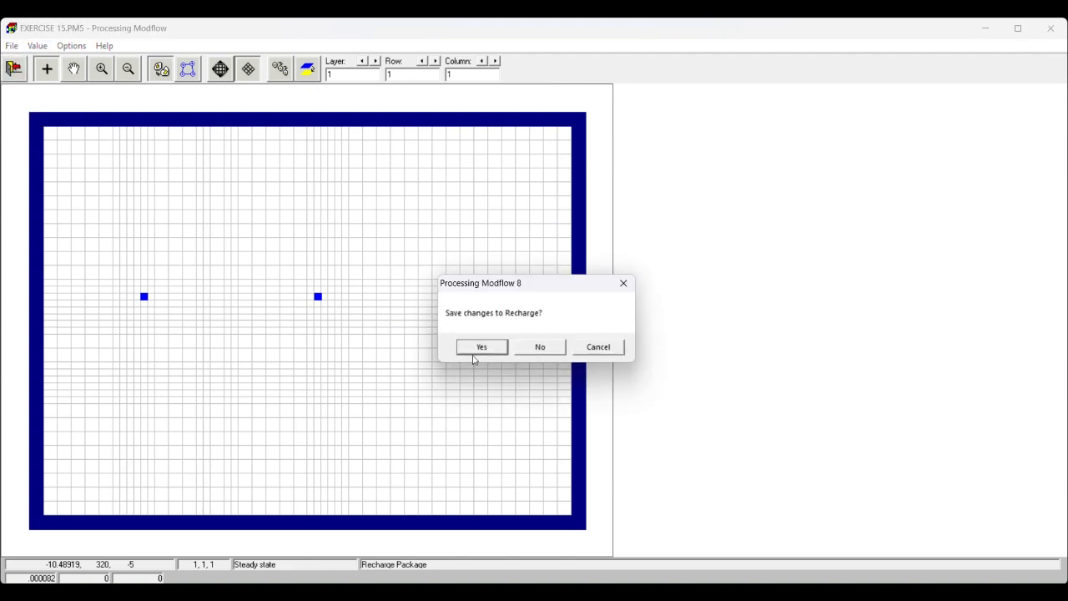
pyautogui.click(479, 347)
# - In the MODFLOW Drain package, add a drain at layer 1, row 5, column 14 with hydraulic conductance 1000 and elevation -6
pyautogui.click(117, 45)
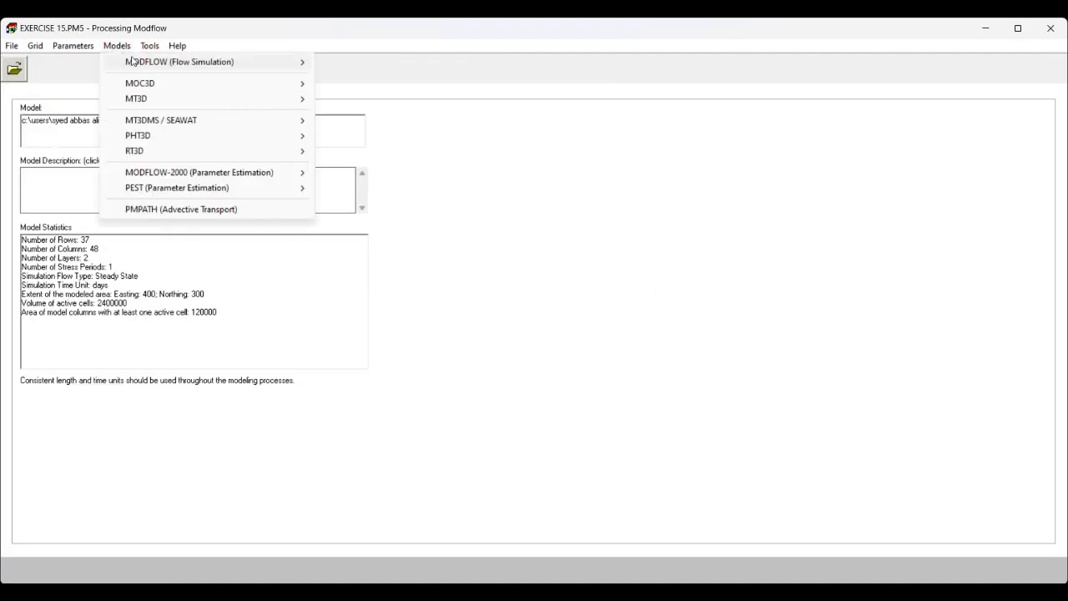
pyautogui.moveTo(197, 64)
pyautogui.moveTo(409, 70)
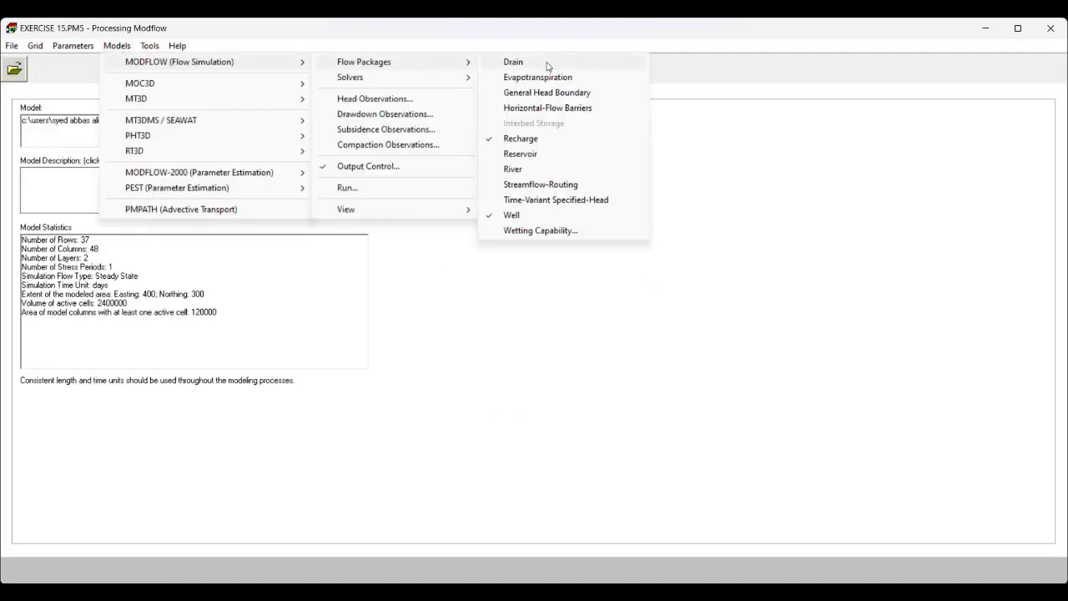
pyautogui.click(548, 66)
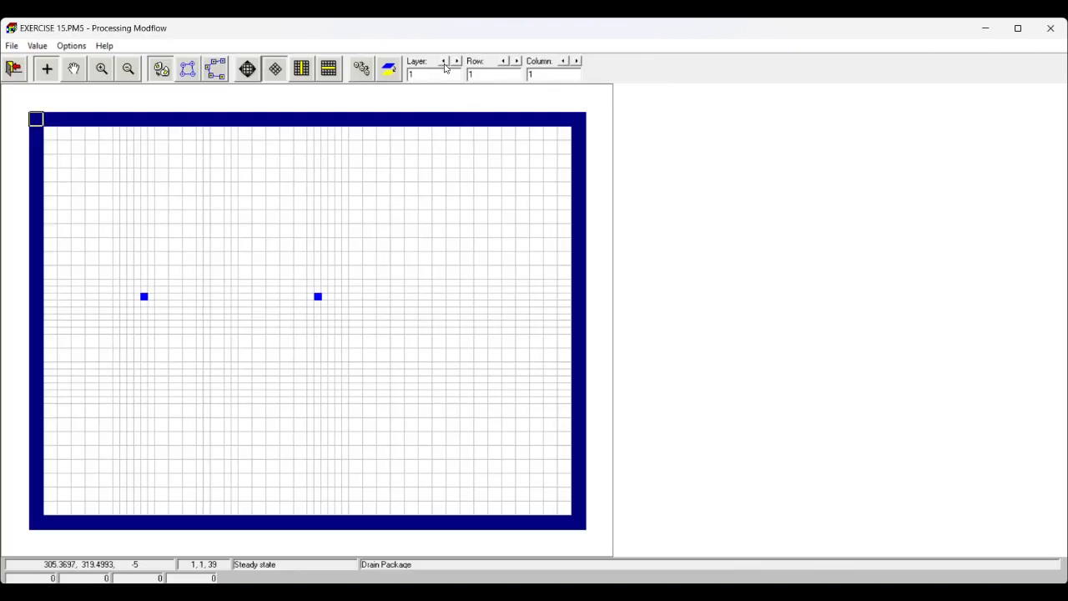
pyautogui.rightClick(176, 177)
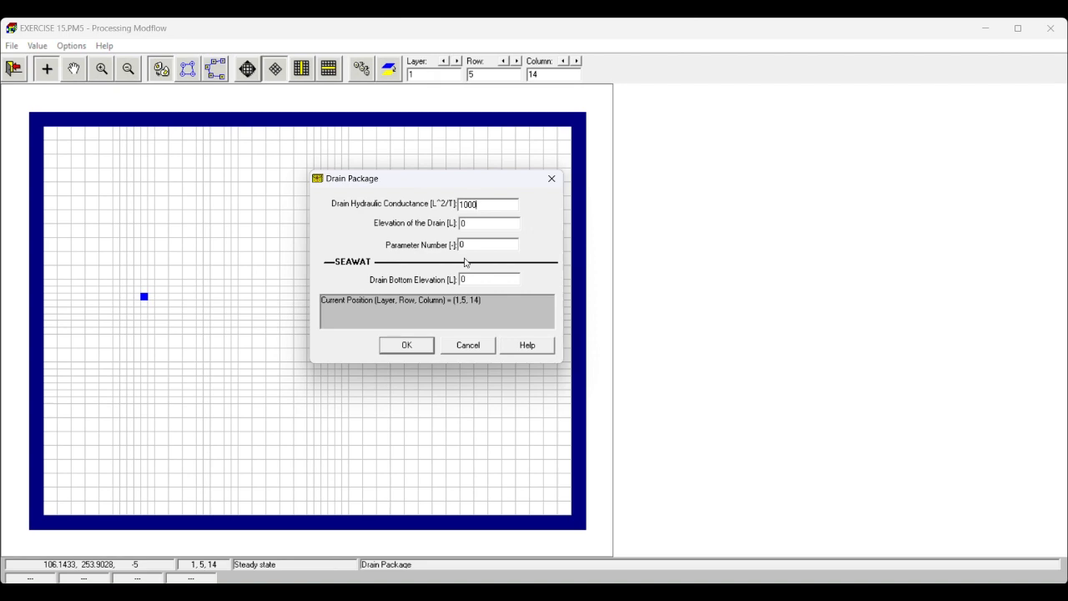
pyautogui.moveTo(470, 225); pyautogui.dragTo(453, 226)
pyautogui.click(407, 346)
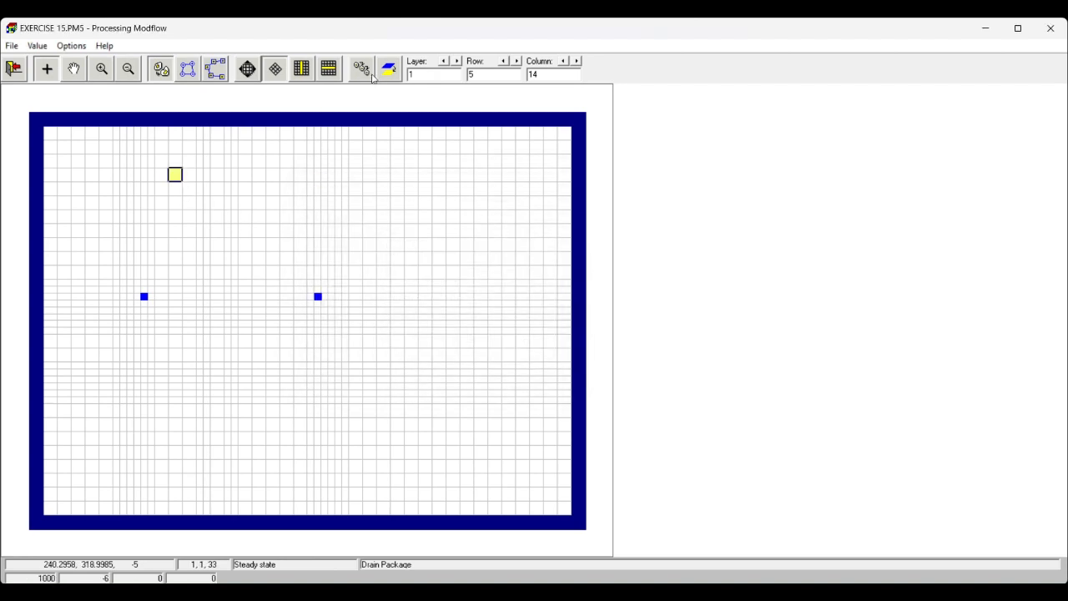
# - Copy the drain cell's values along row 5 of layer 1 from column 14 through column 33
pyautogui.click(361, 68)
pyautogui.press('Right')
pyautogui.press('Right')
pyautogui.press('Right')
pyautogui.press('Right')
pyautogui.press('Right')
pyautogui.press('Right')
pyautogui.press('Right')
pyautogui.press('Right')
pyautogui.press('Right')
pyautogui.press('Right')
pyautogui.press('Right')
pyautogui.press('Right')
pyautogui.press('Right')
pyautogui.press('Right')
pyautogui.press('Right')
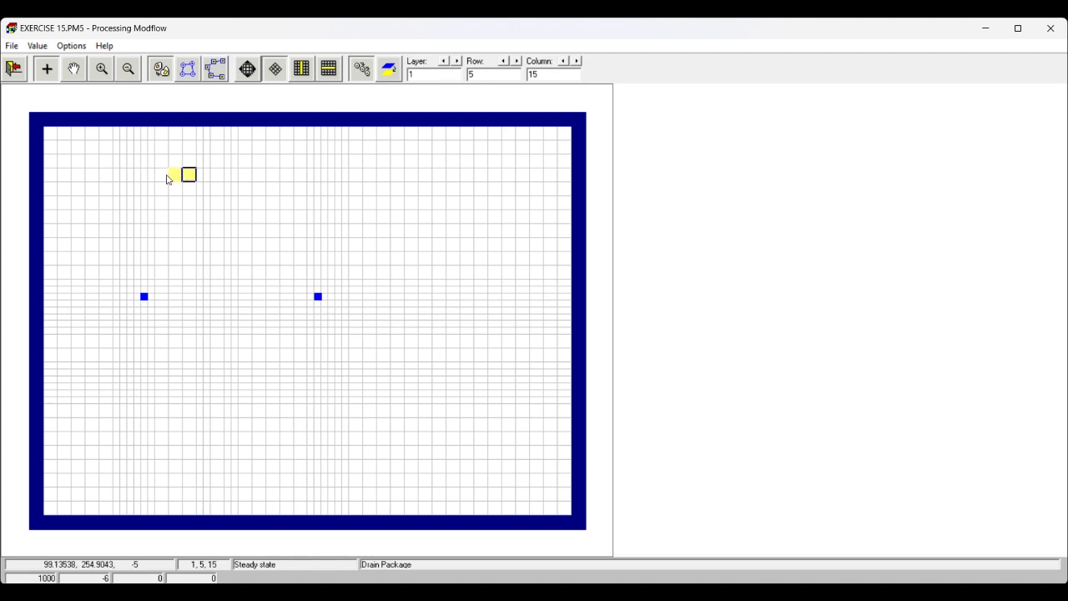
pyautogui.press('Right')
pyautogui.press('Right')
pyautogui.press('Right')
pyautogui.press('Right')
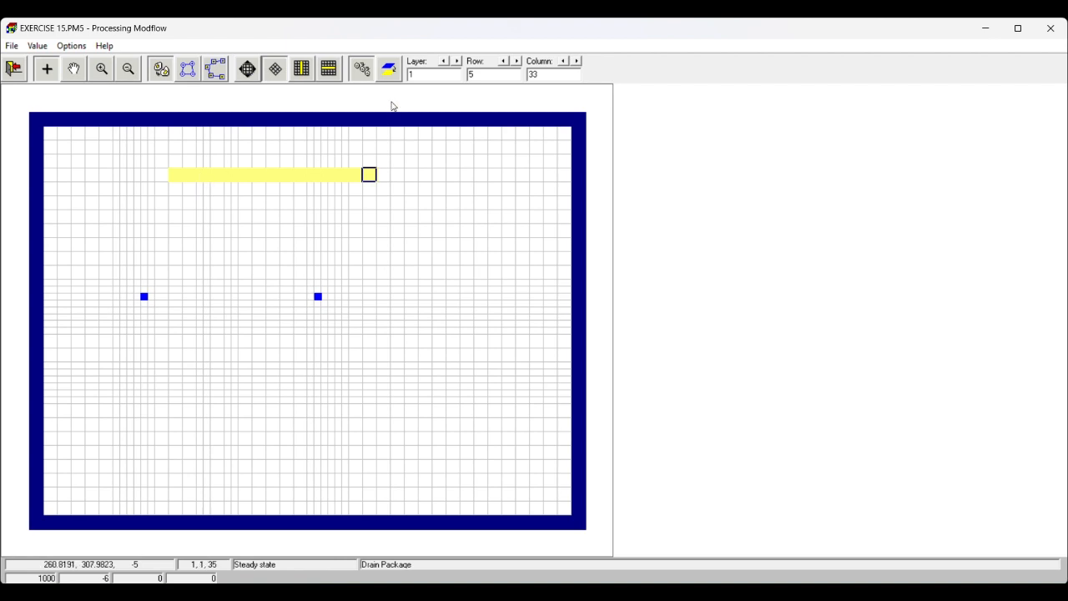
# - Set the drain hydraulic conductance to 500 for the cell at layer 1, row 5, column 16
pyautogui.click(200, 176)
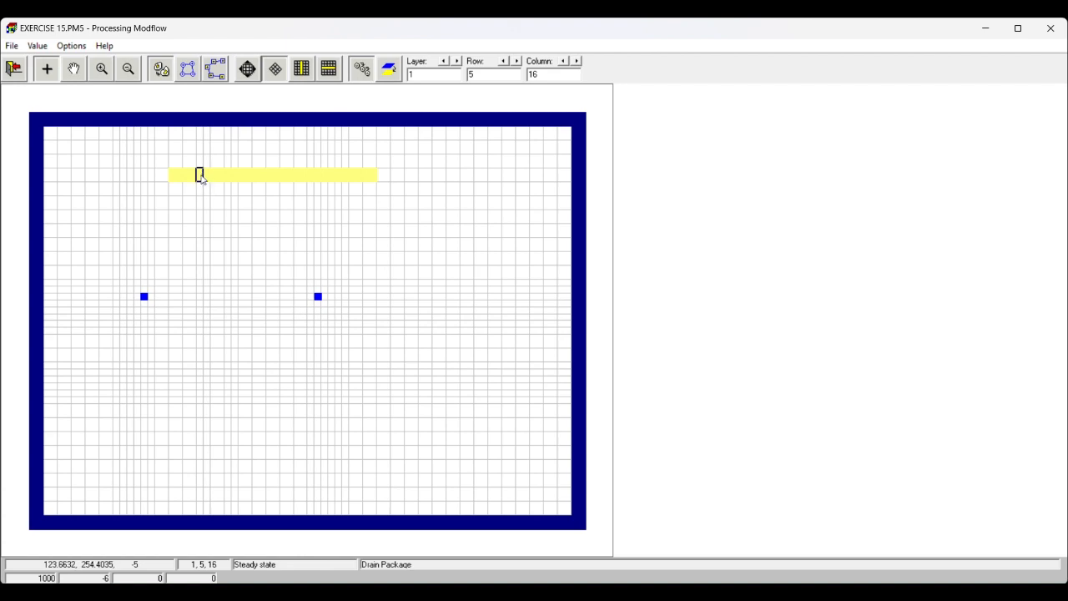
pyautogui.rightClick(201, 178)
pyautogui.moveTo(478, 203); pyautogui.dragTo(448, 205)
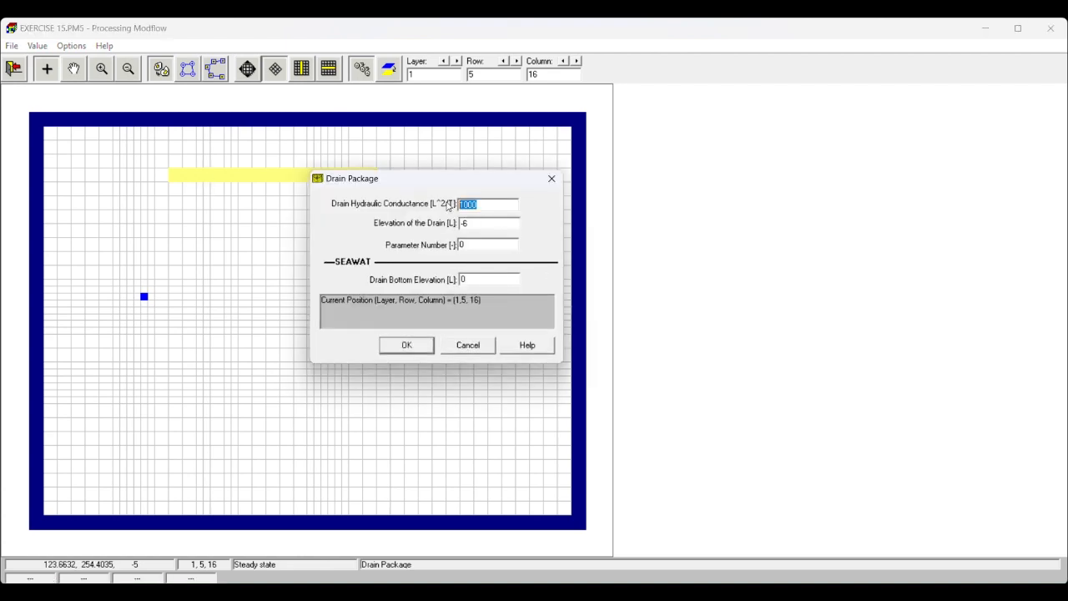
pyautogui.write('50')
pyautogui.click(407, 345)
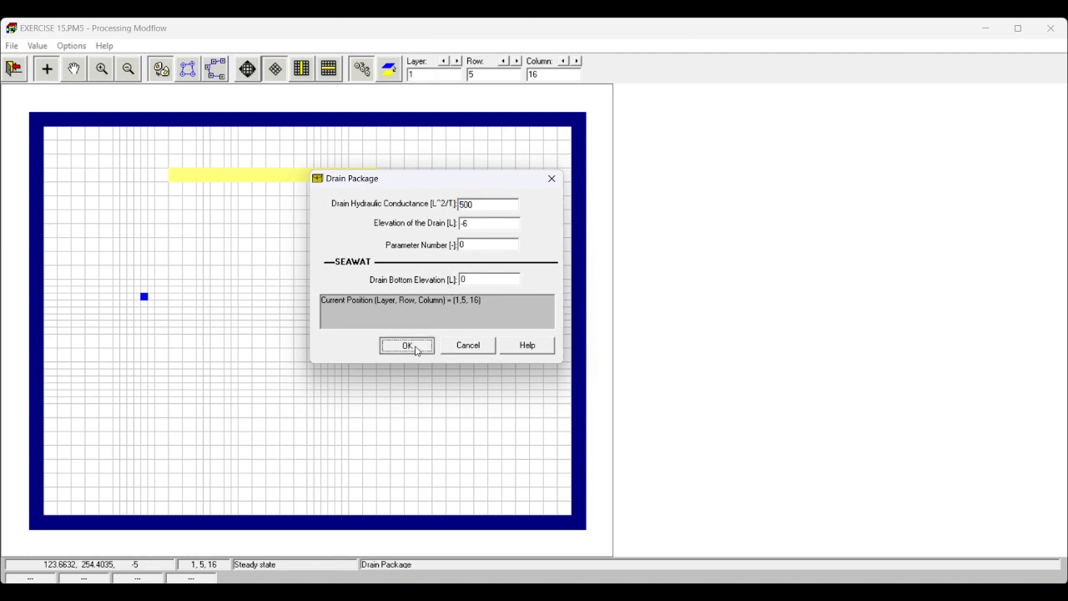
# - Copy the column 16 drain values along row 5 of layer 1 through column 31 and save the drain changes
pyautogui.click(360, 70)
pyautogui.click(210, 171)
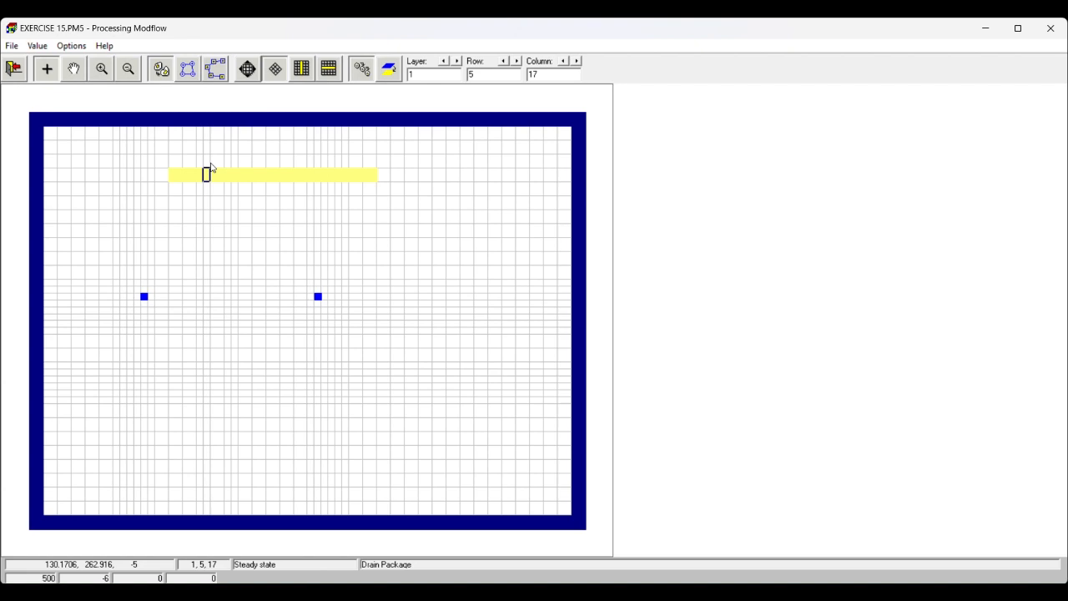
pyautogui.click(232, 178)
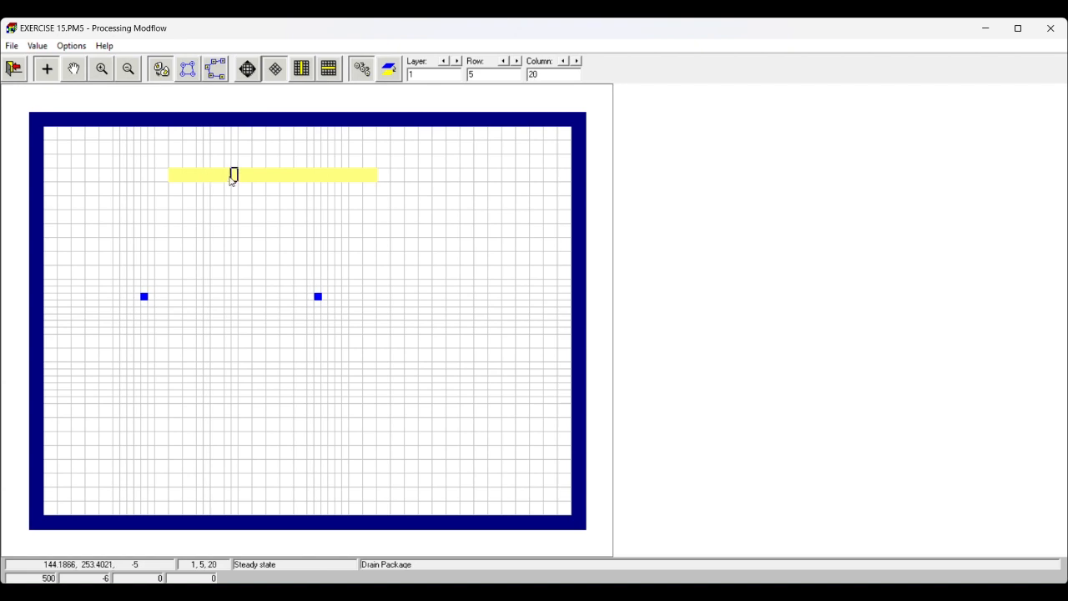
pyautogui.click(310, 177)
pyautogui.press('Right')
pyautogui.press('Right')
pyautogui.press('Right')
pyautogui.press('Right')
pyautogui.press('Right')
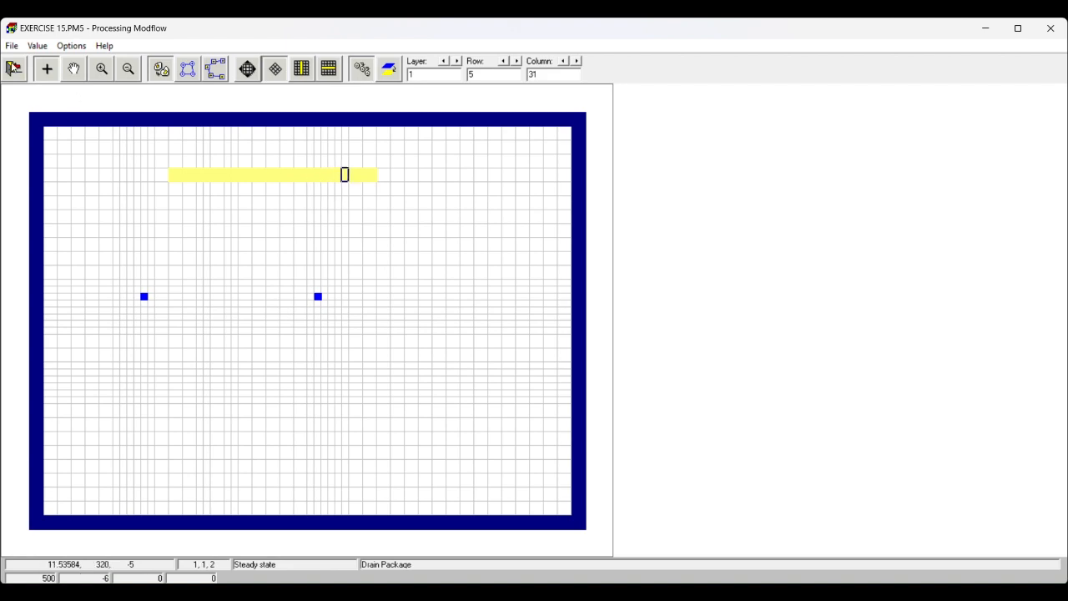
pyautogui.click(13, 67)
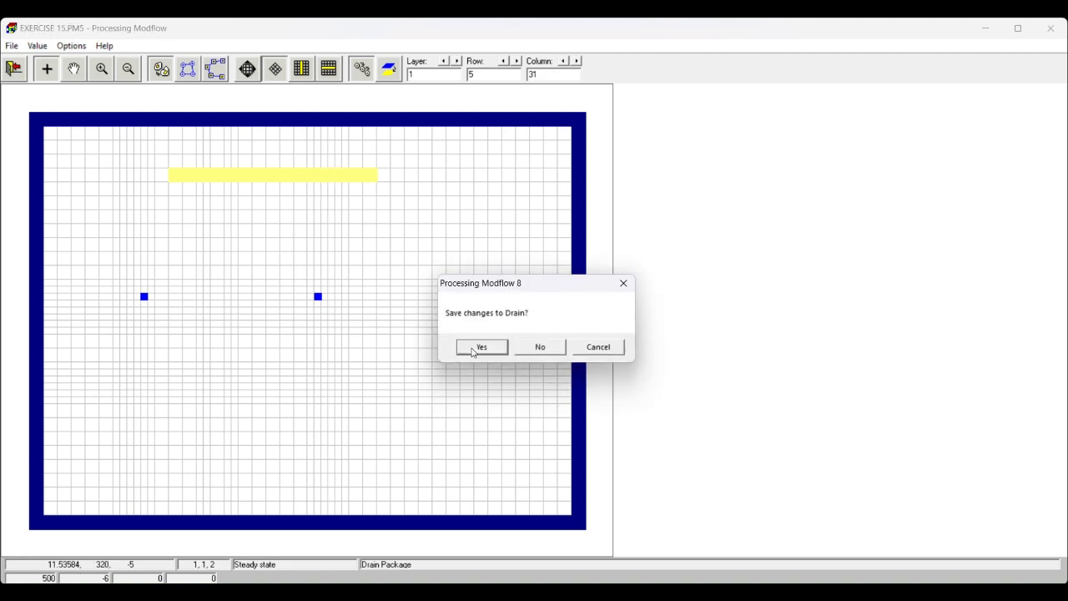
pyautogui.click(475, 349)
# - Run the MODFLOW flow simulation with model data checking and regeneration of all input files, closing the run console when complete
pyautogui.click(117, 45)
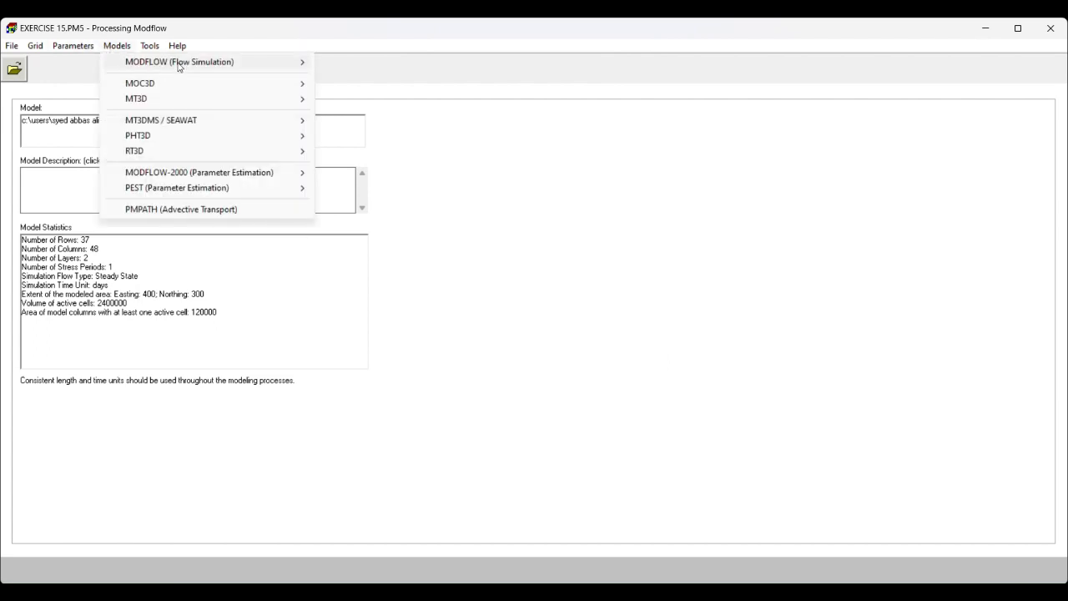
pyautogui.moveTo(178, 64)
pyautogui.click(370, 186)
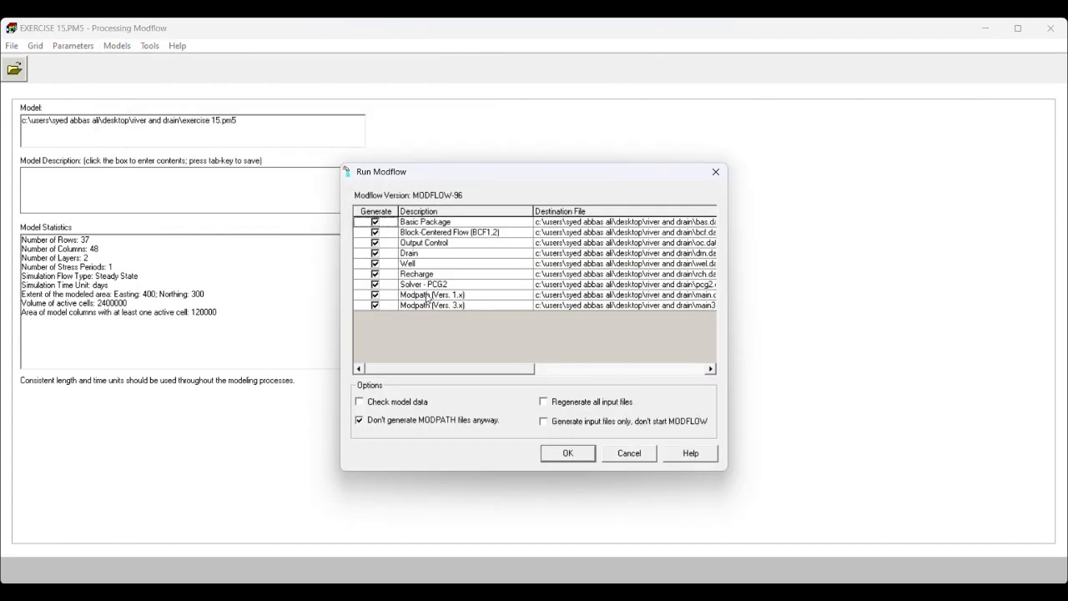
pyautogui.click(382, 403)
pyautogui.click(547, 404)
pyautogui.click(566, 454)
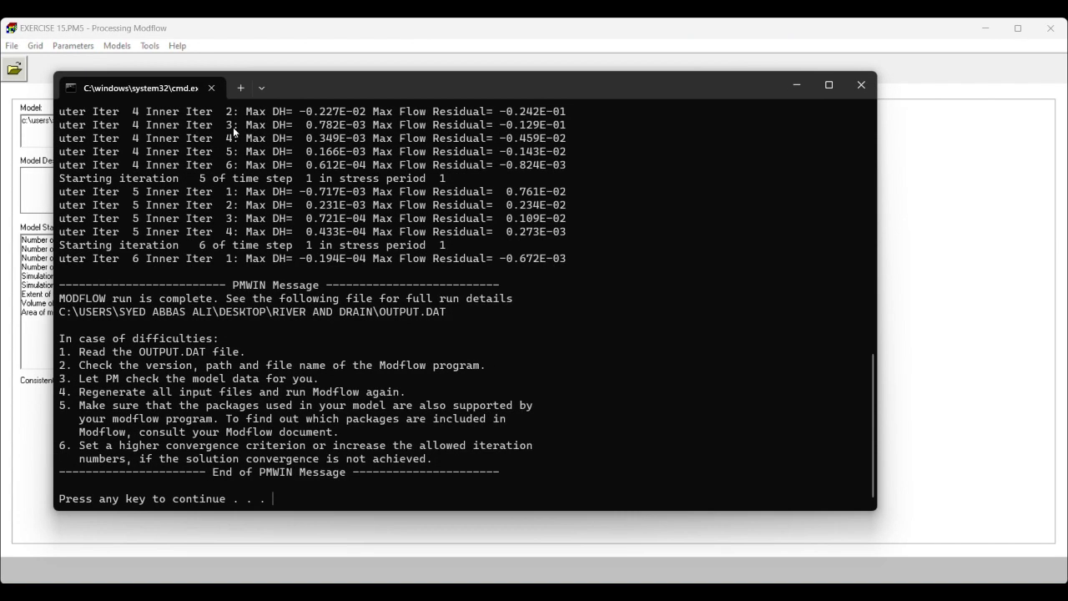
pyautogui.click(862, 86)
# - Switch to PMPATH (Advective Transport) for the Exercise 15 model
pyautogui.click(72, 45)
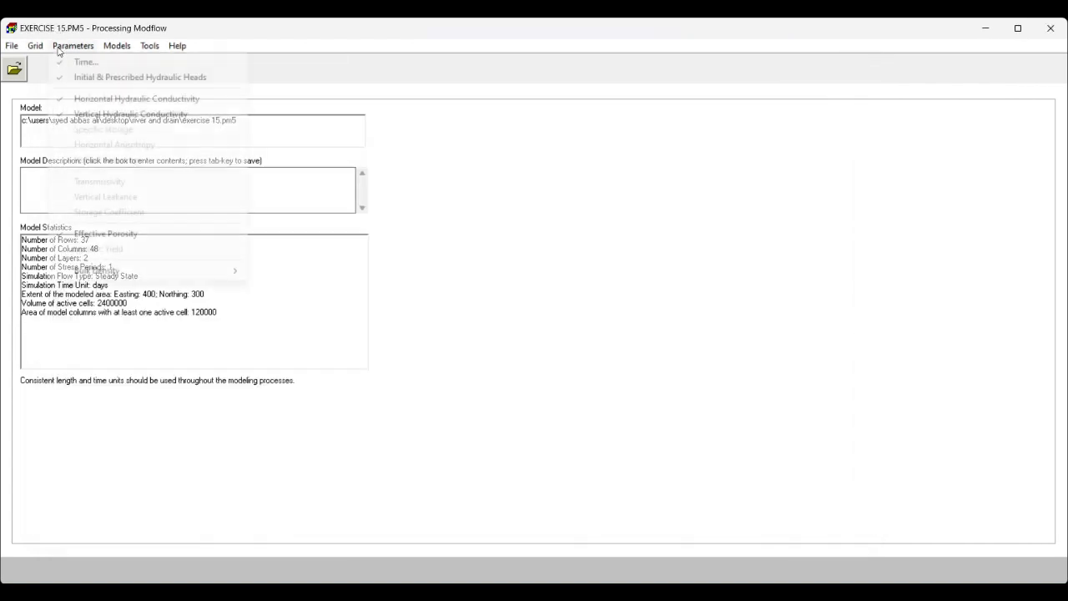
pyautogui.click(116, 47)
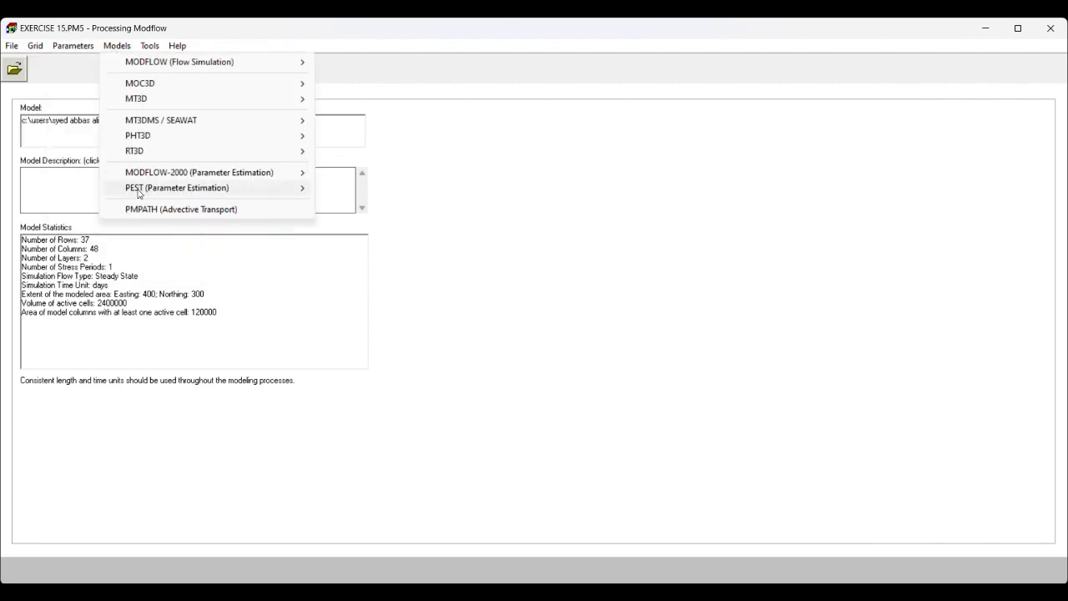
pyautogui.click(143, 216)
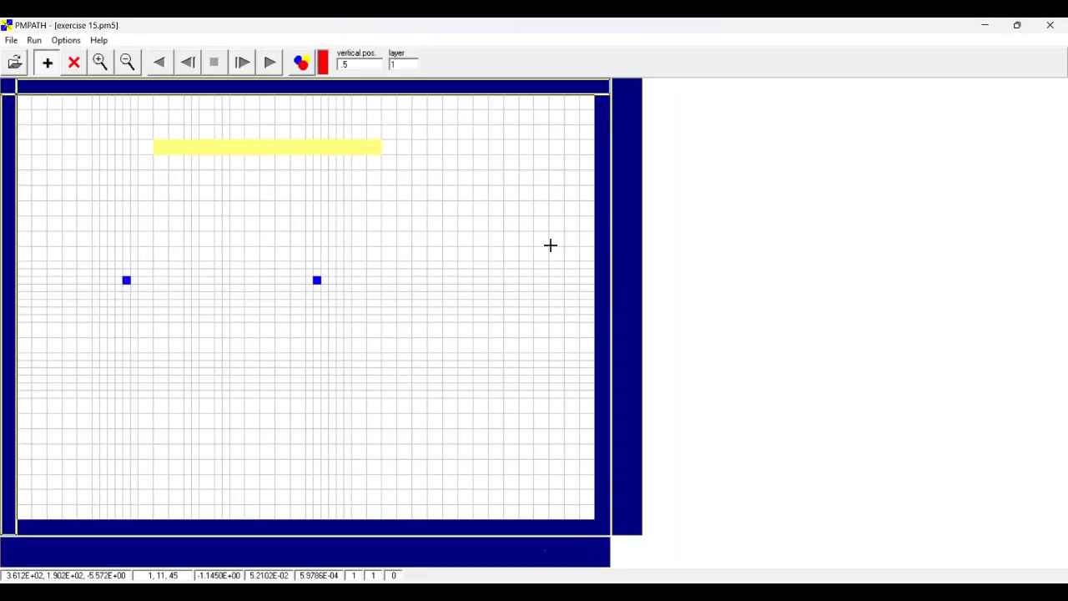
# - Place particles on circles around the western layer 1 well, with 30 particles per circle, R=1.5 and NK=3
pyautogui.click(99, 63)
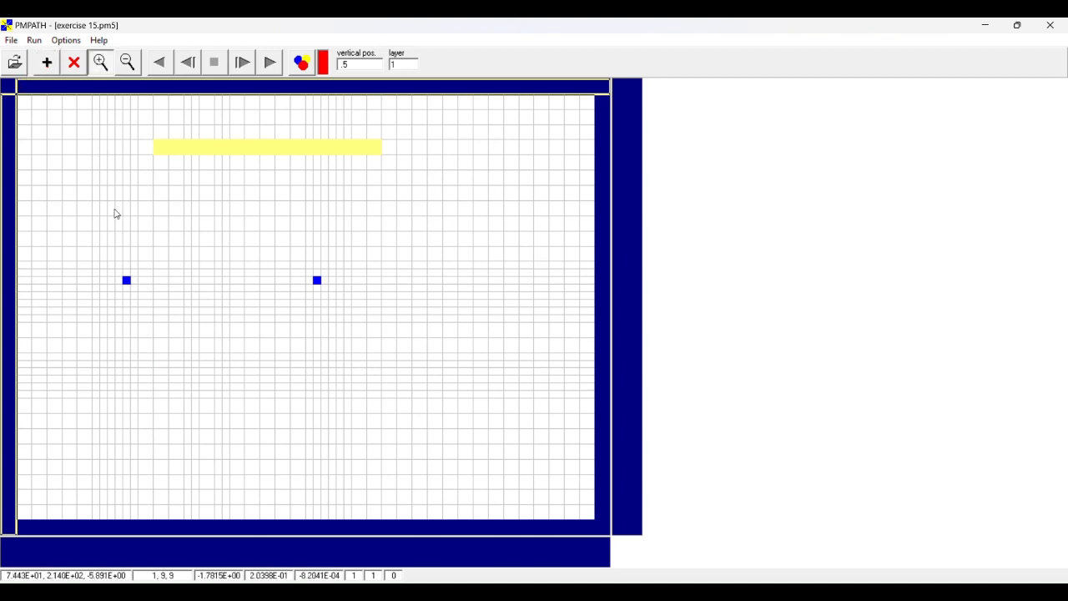
pyautogui.moveTo(89, 216); pyautogui.dragTo(341, 363)
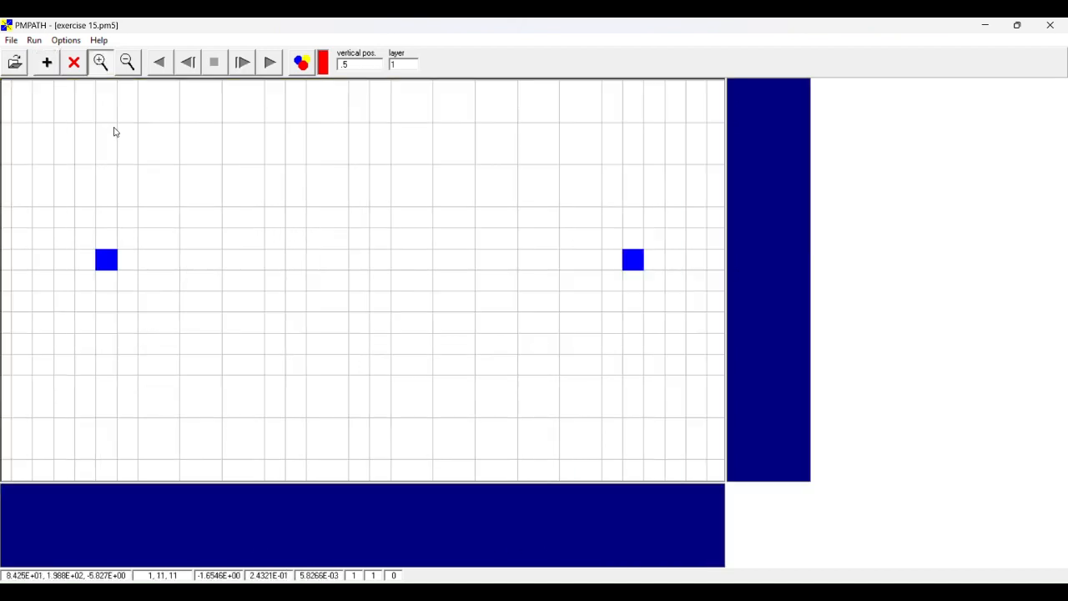
pyautogui.click(48, 64)
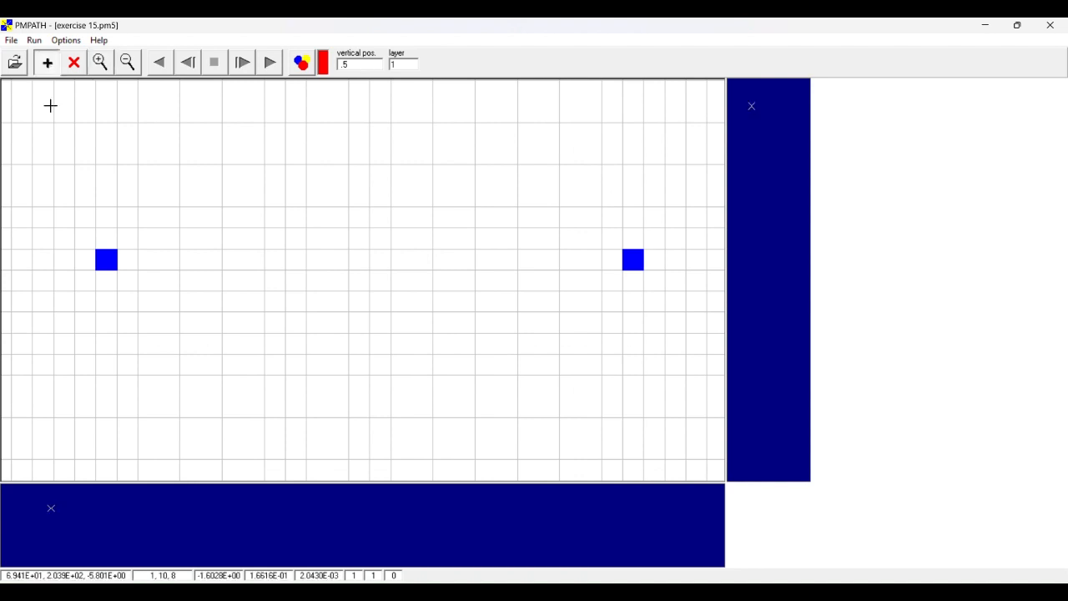
pyautogui.moveTo(91, 247); pyautogui.dragTo(121, 274)
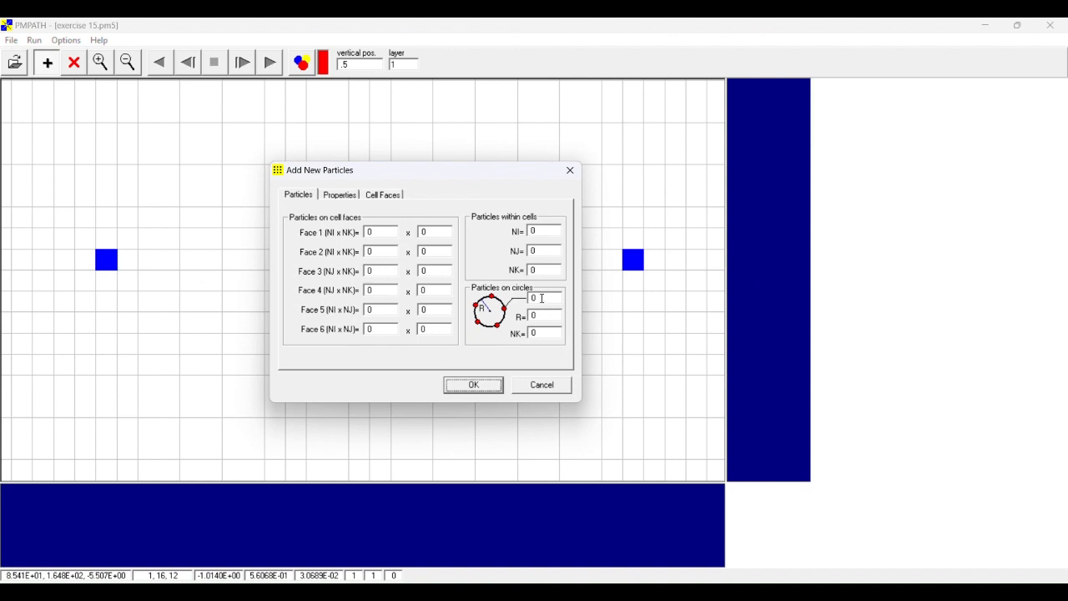
pyautogui.doubleClick(542, 298)
pyautogui.write('313')
pyautogui.click(491, 382)
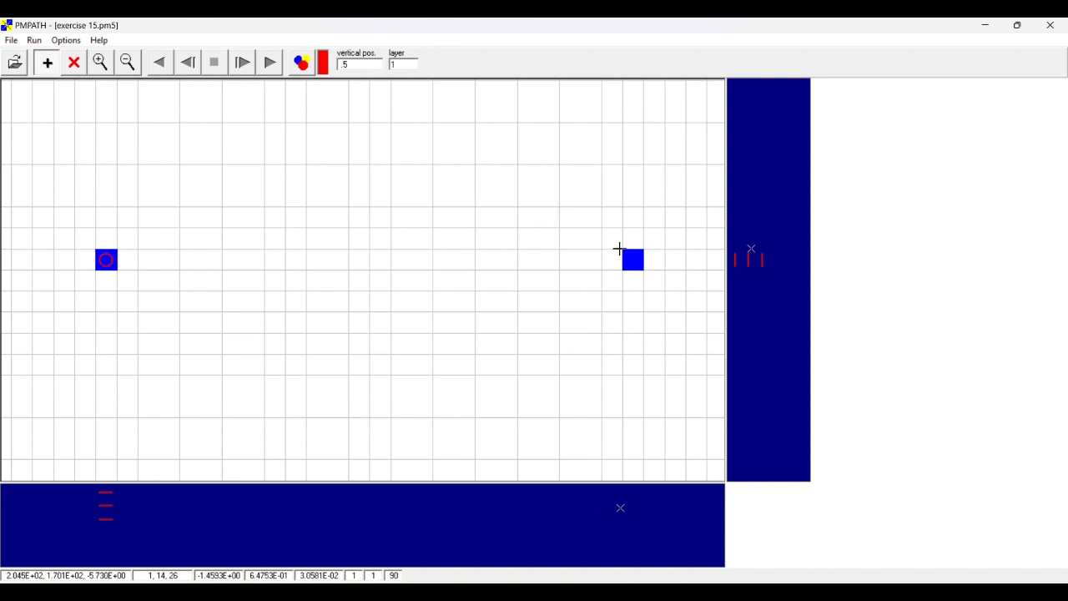
# - Place particles around the eastern layer 1 well on circles with 30 particles, R=1.5 and NK=3
pyautogui.moveTo(619, 247); pyautogui.dragTo(643, 272)
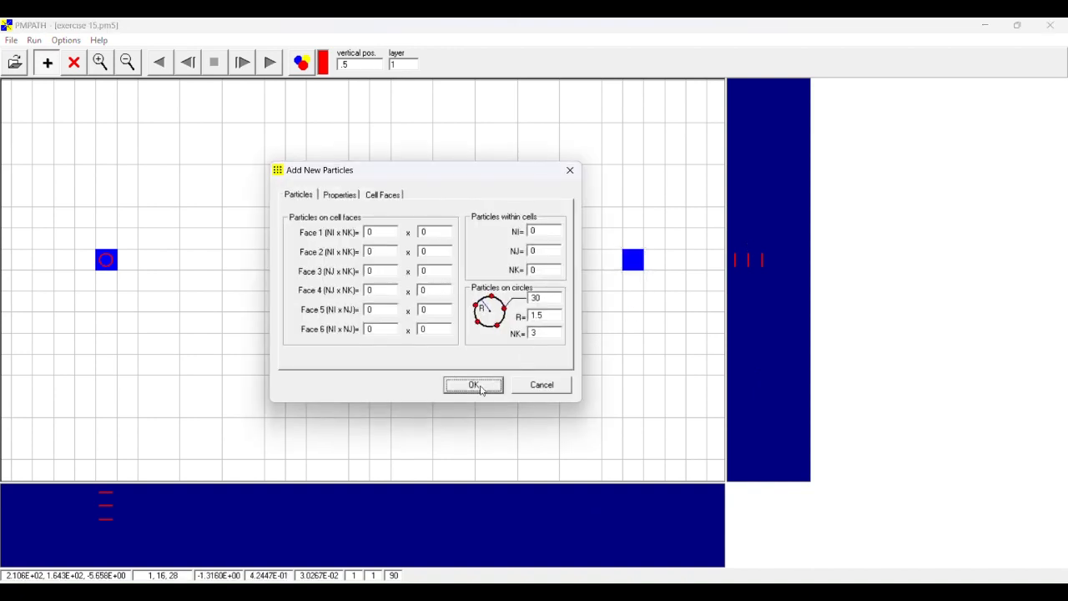
pyautogui.click(480, 389)
pyautogui.click(127, 62)
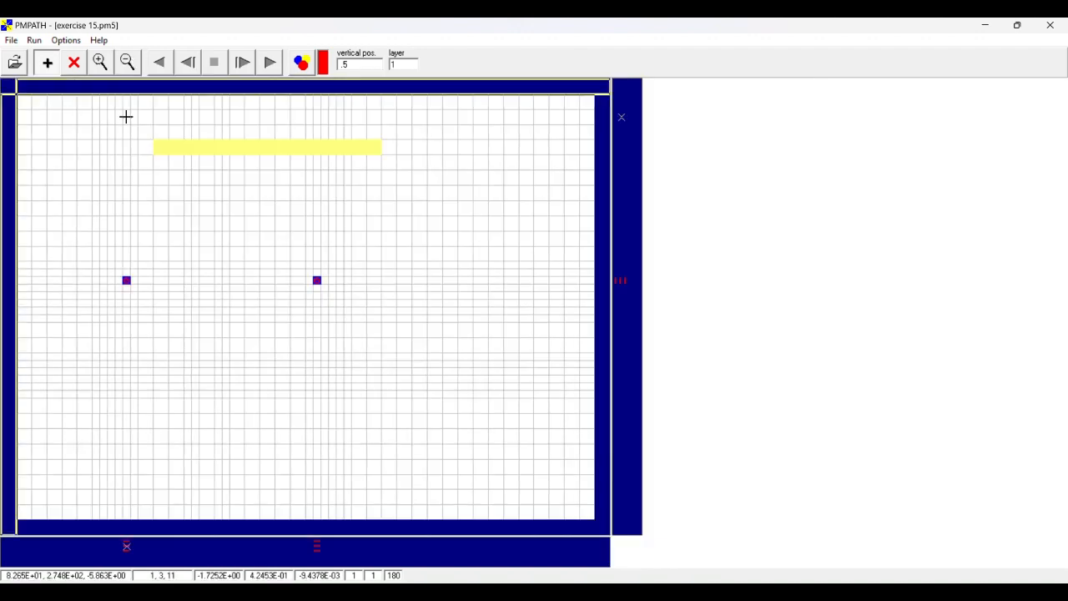
# - In layer 2, place particles around the well cell on circles with 30 particles, R=1.5 and NK=3
pyautogui.doubleClick(390, 65)
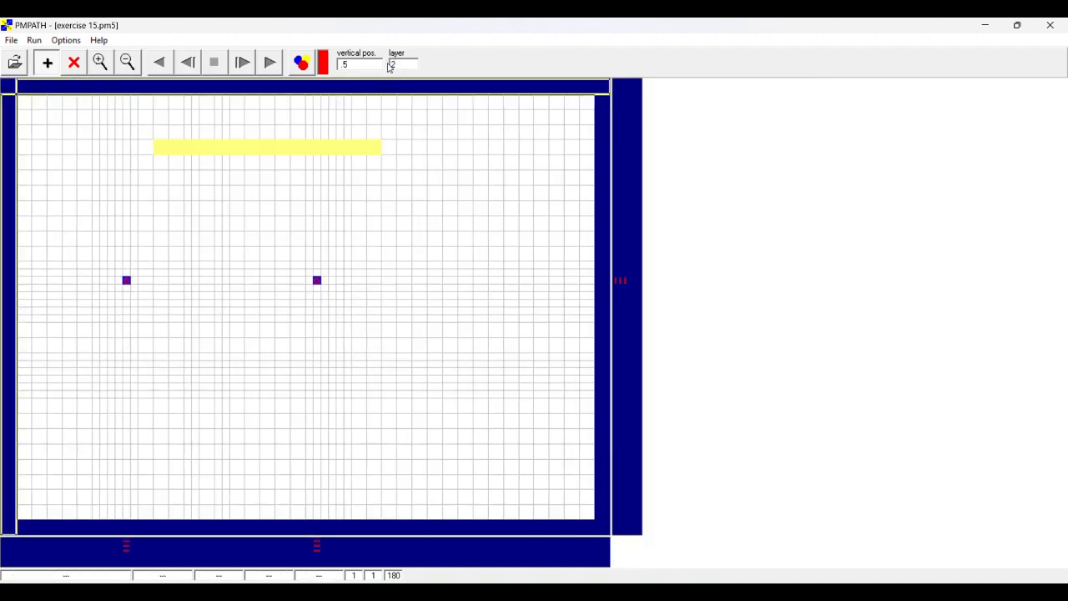
pyautogui.write('2')
pyautogui.press('Return')
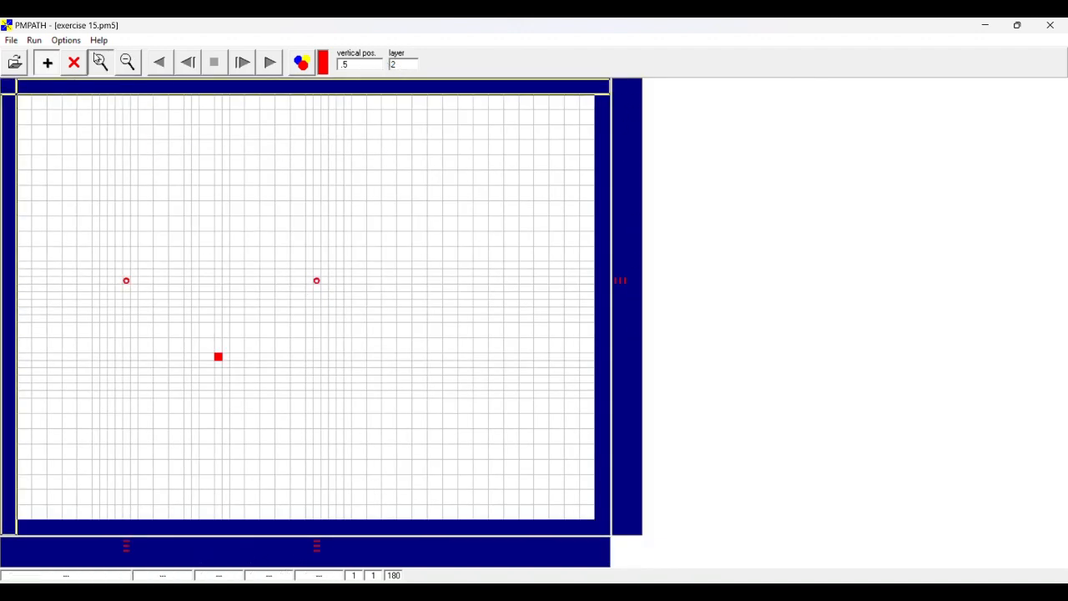
pyautogui.click(98, 60)
pyautogui.moveTo(193, 327); pyautogui.dragTo(246, 381)
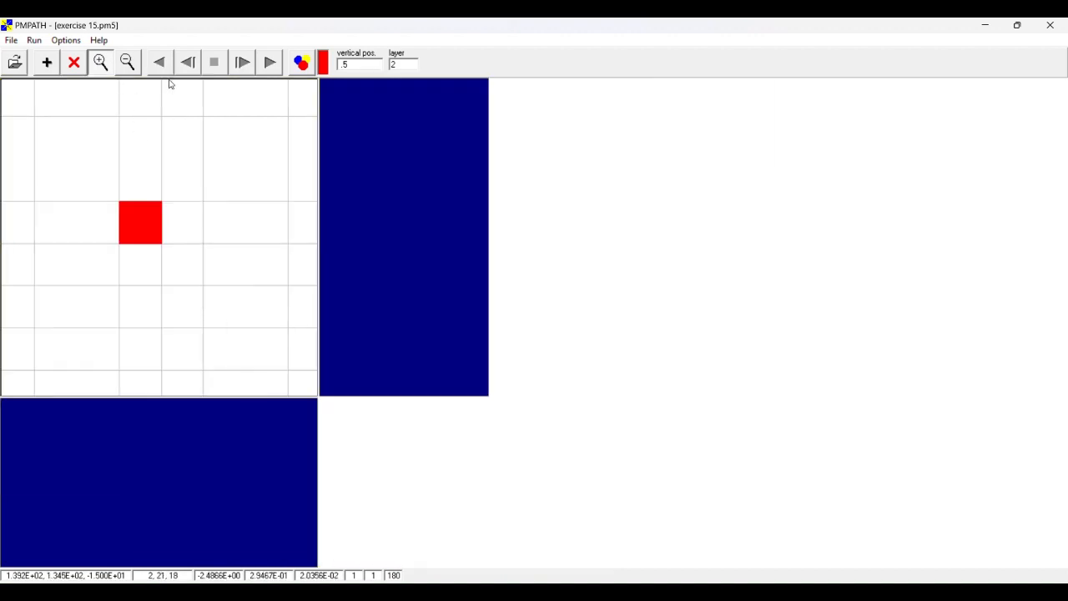
pyautogui.click(47, 61)
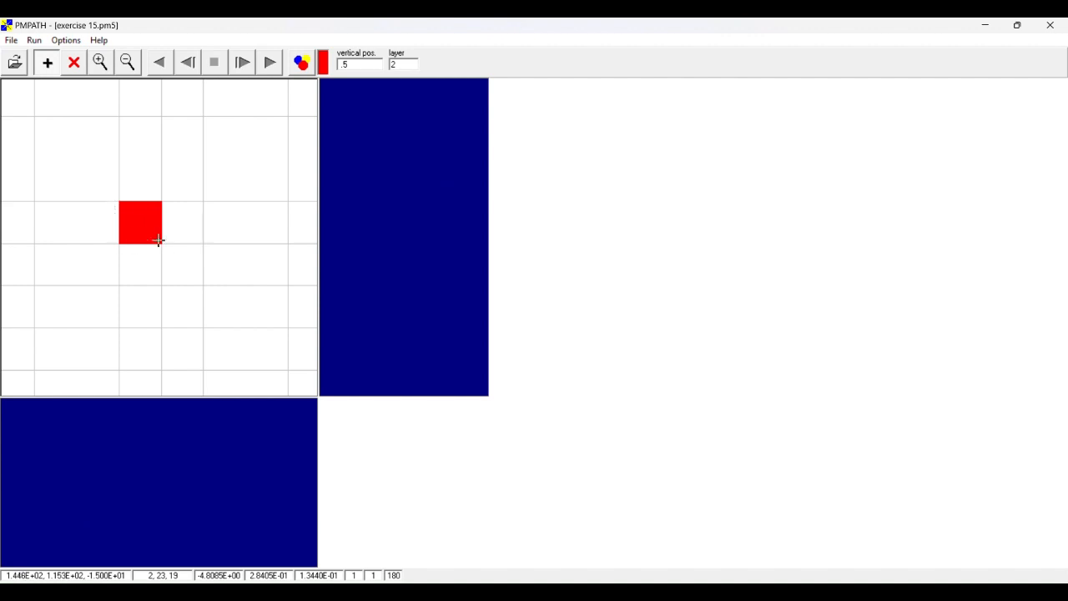
pyautogui.moveTo(158, 240); pyautogui.dragTo(167, 248)
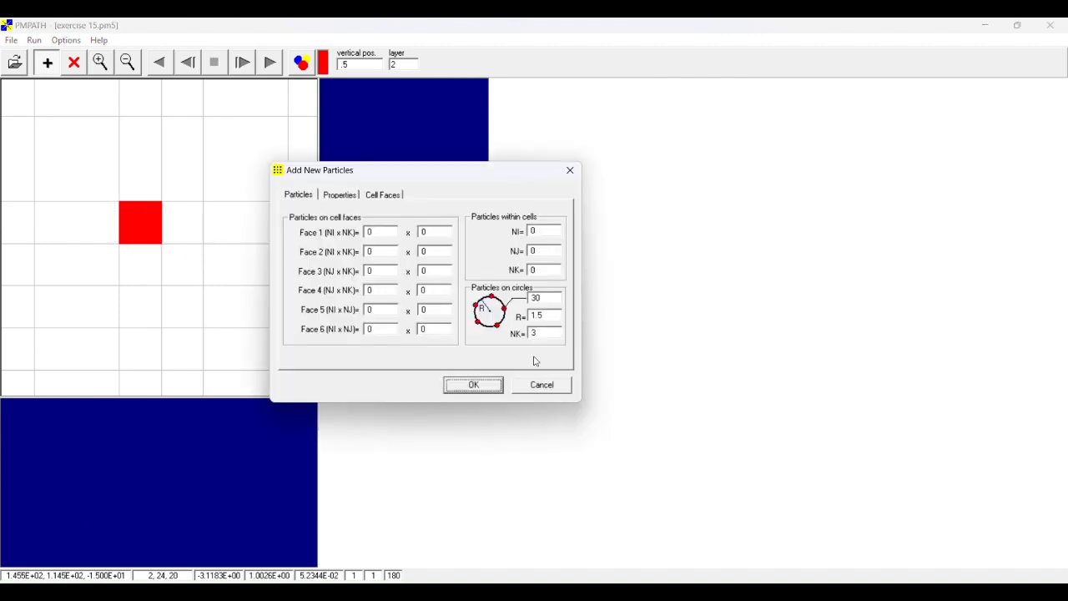
pyautogui.click(492, 386)
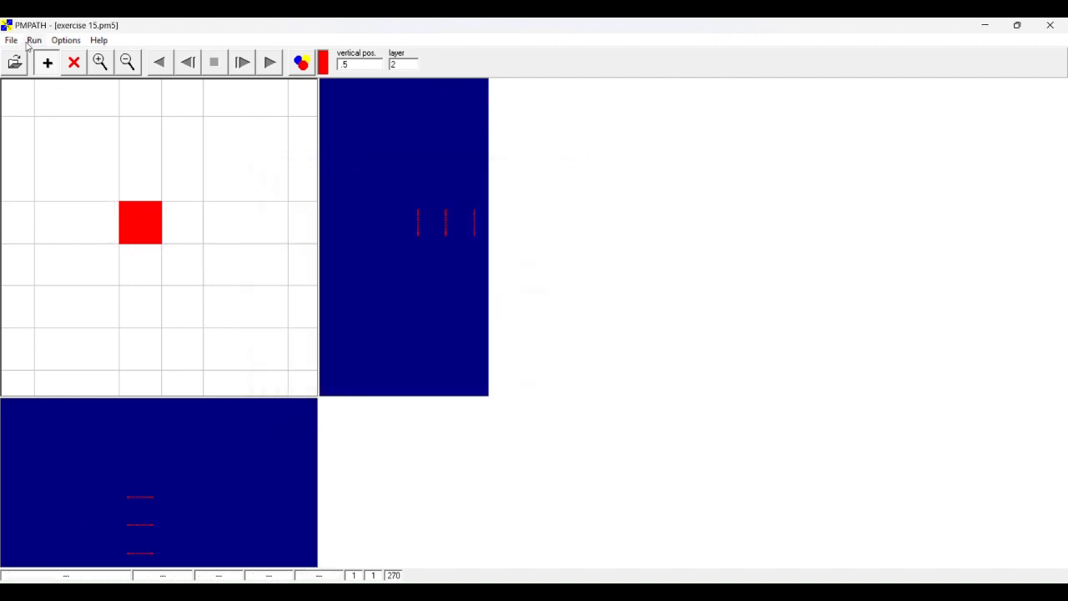
pyautogui.click(127, 62)
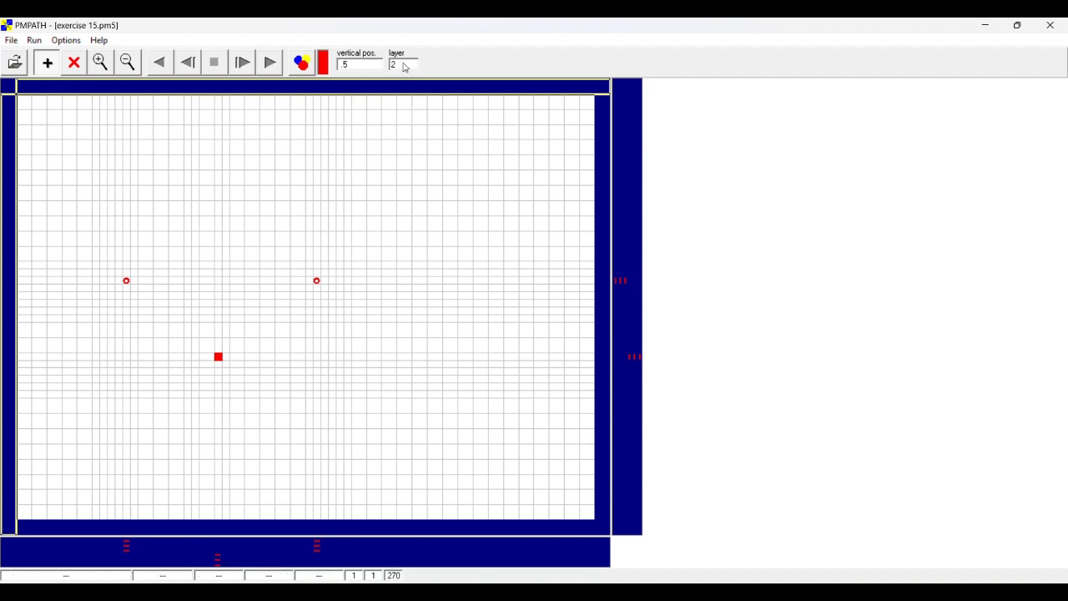
# - Return to layer 1 and set the cross sections to exaggeration 5, projection row 15 and projection column 19
pyautogui.moveTo(403, 65); pyautogui.dragTo(380, 69)
pyautogui.press('Return')
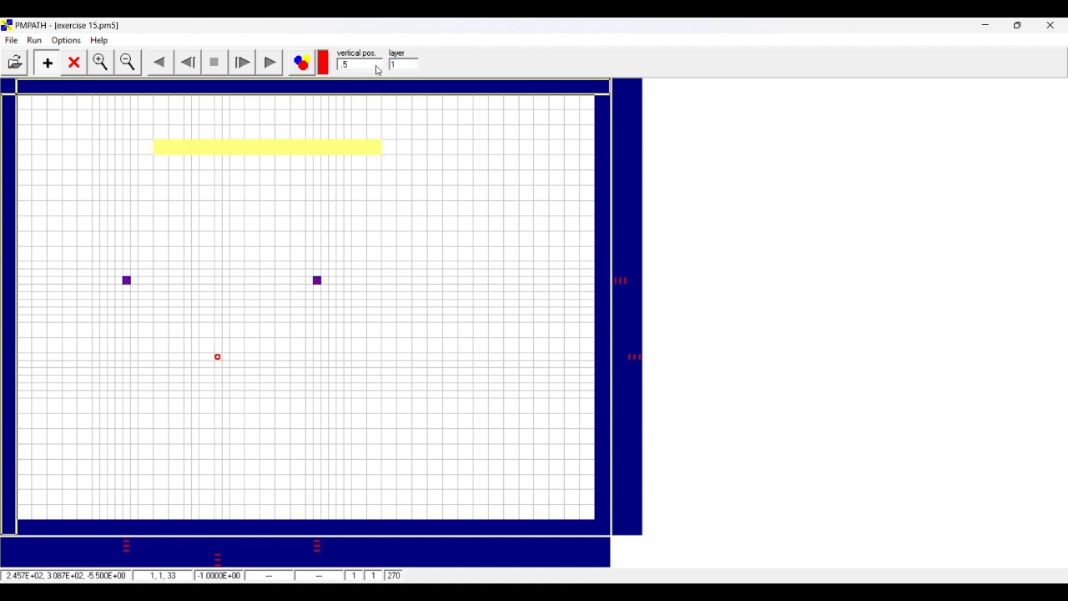
pyautogui.click(66, 40)
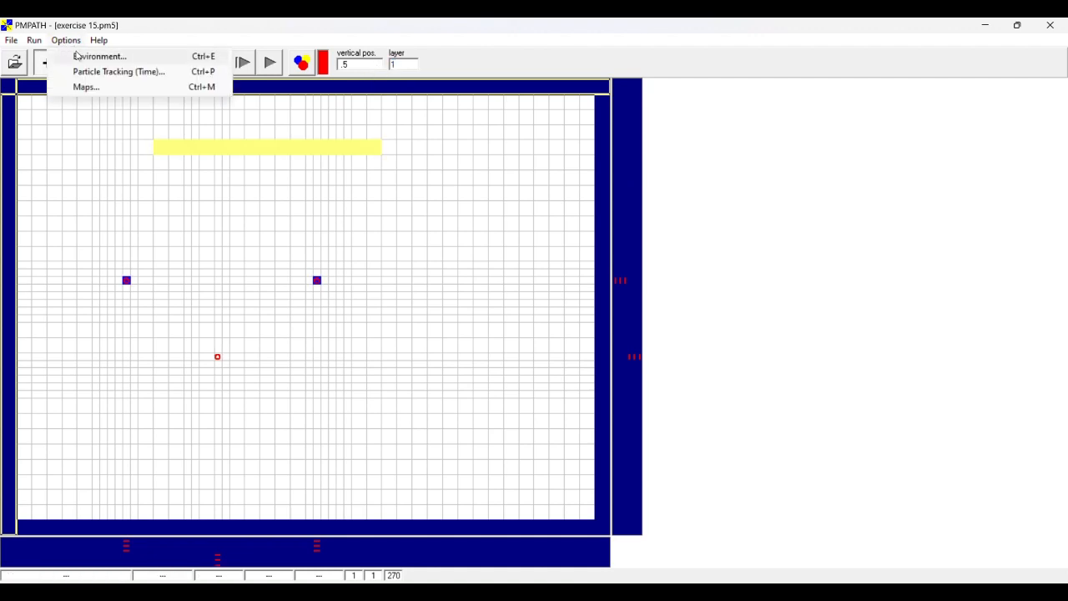
pyautogui.click(80, 55)
pyautogui.click(590, 239)
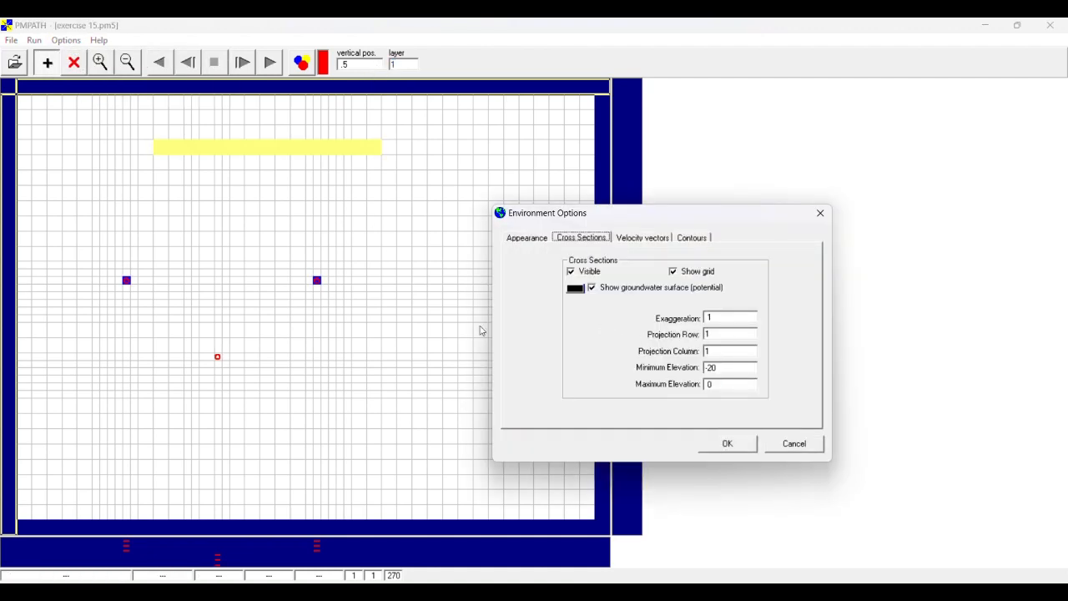
pyautogui.click(721, 333)
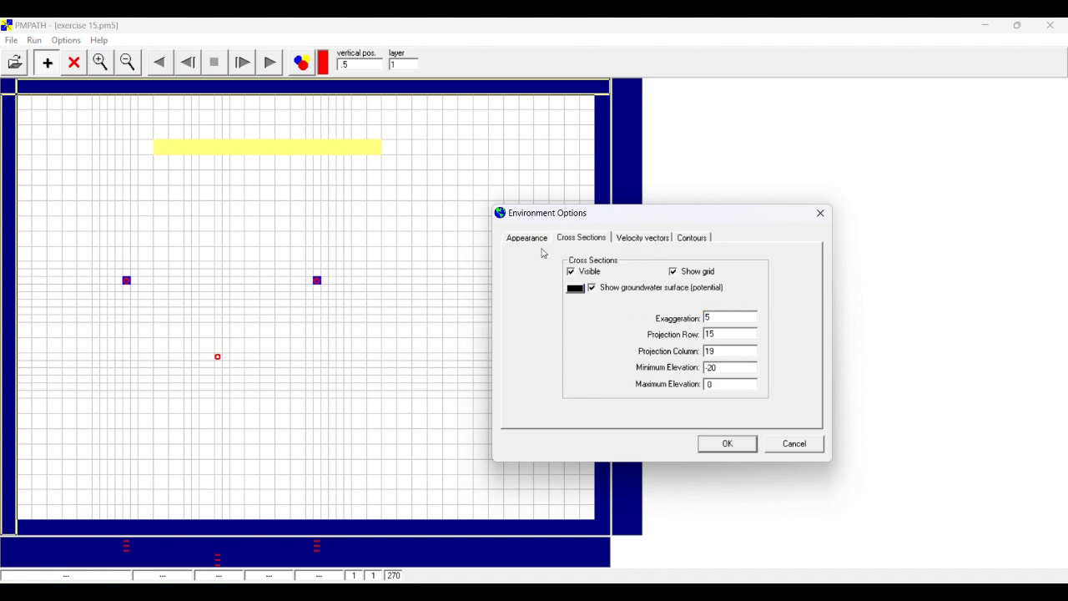
pyautogui.click(727, 442)
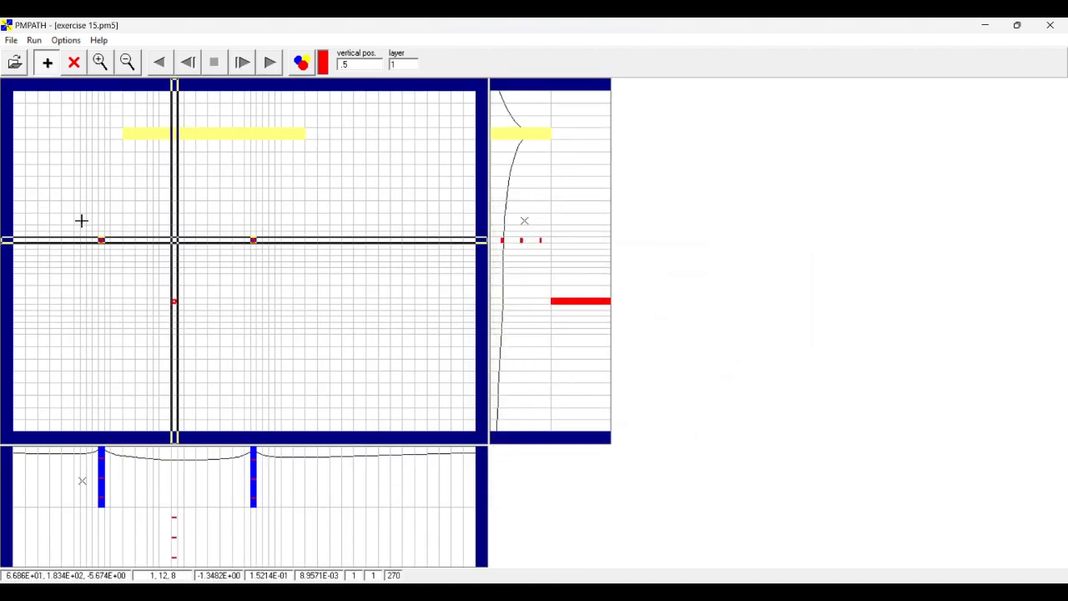
# - Change the tracking step length and the maximum number of steps in the particle tracking time properties
pyautogui.click(66, 41)
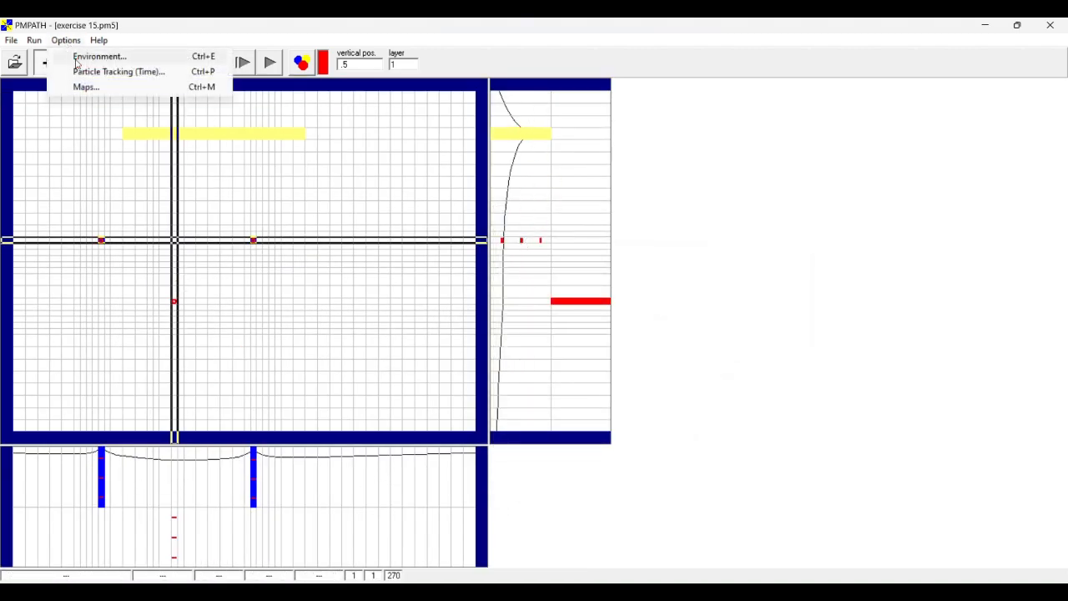
pyautogui.click(113, 72)
pyautogui.moveTo(635, 262); pyautogui.dragTo(599, 258)
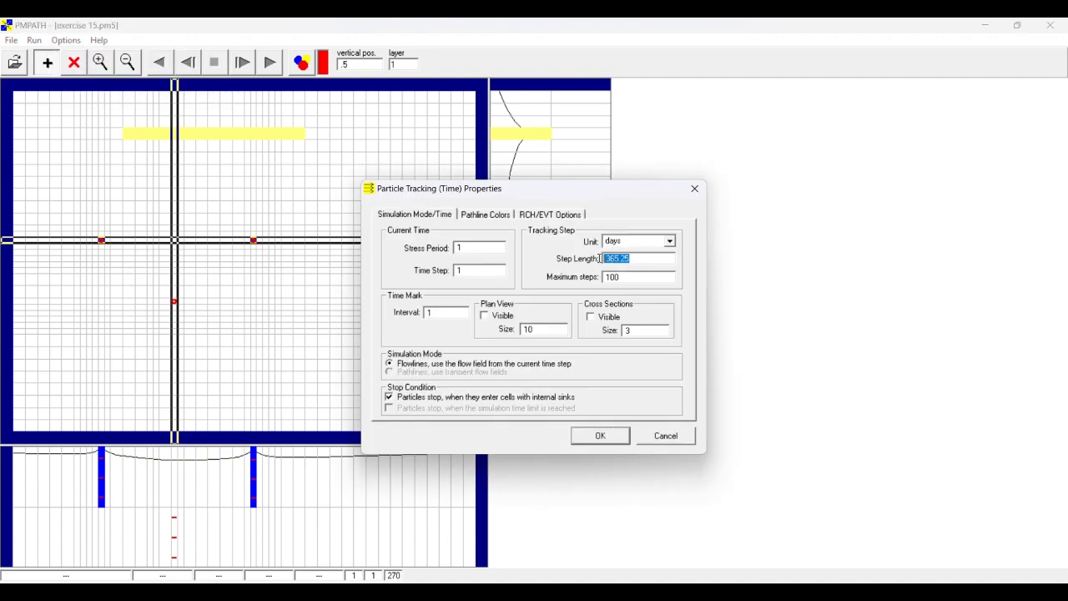
pyautogui.write('30')
pyautogui.moveTo(636, 277); pyautogui.dragTo(590, 276)
pyautogui.write('12')
# - Set the pathline colors to blue for layer 1 and red for layer 2, and use this table instead of the particle colors
pyautogui.click(500, 219)
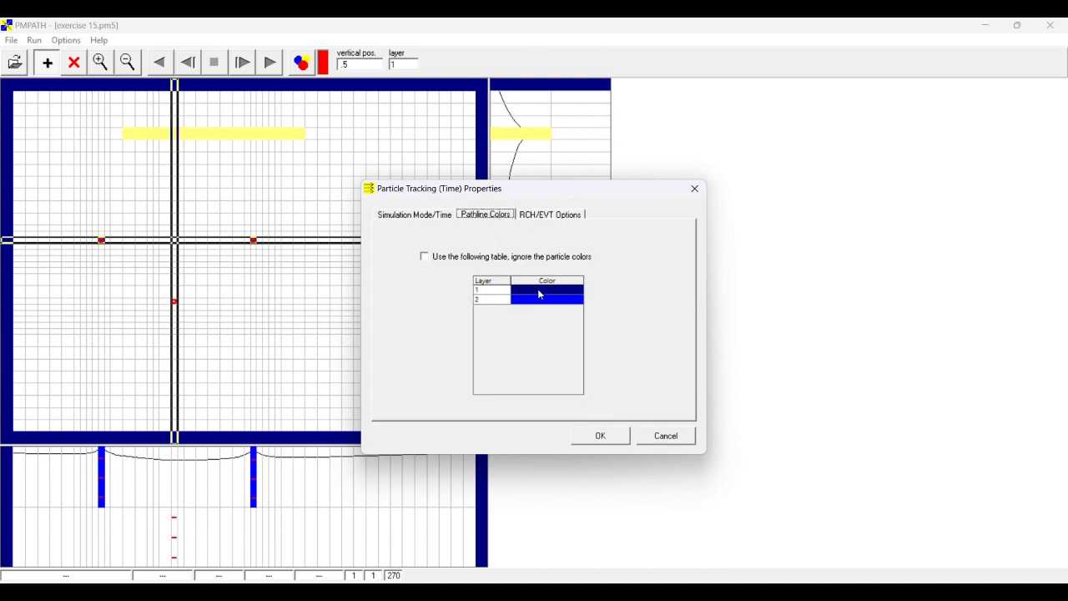
pyautogui.click(540, 289)
pyautogui.click(577, 289)
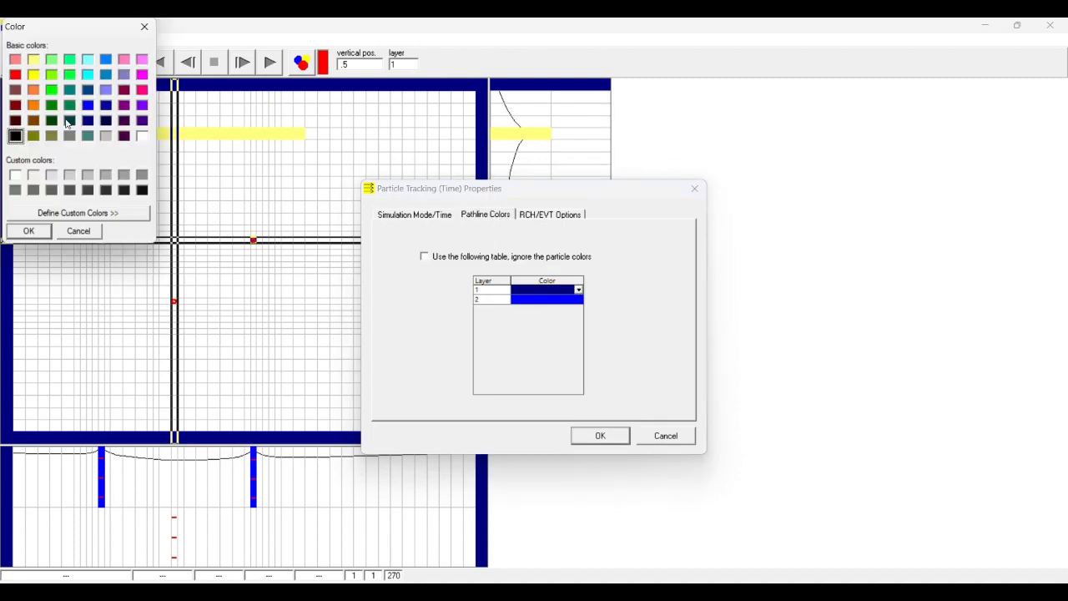
pyautogui.click(87, 106)
pyautogui.click(49, 232)
pyautogui.click(573, 299)
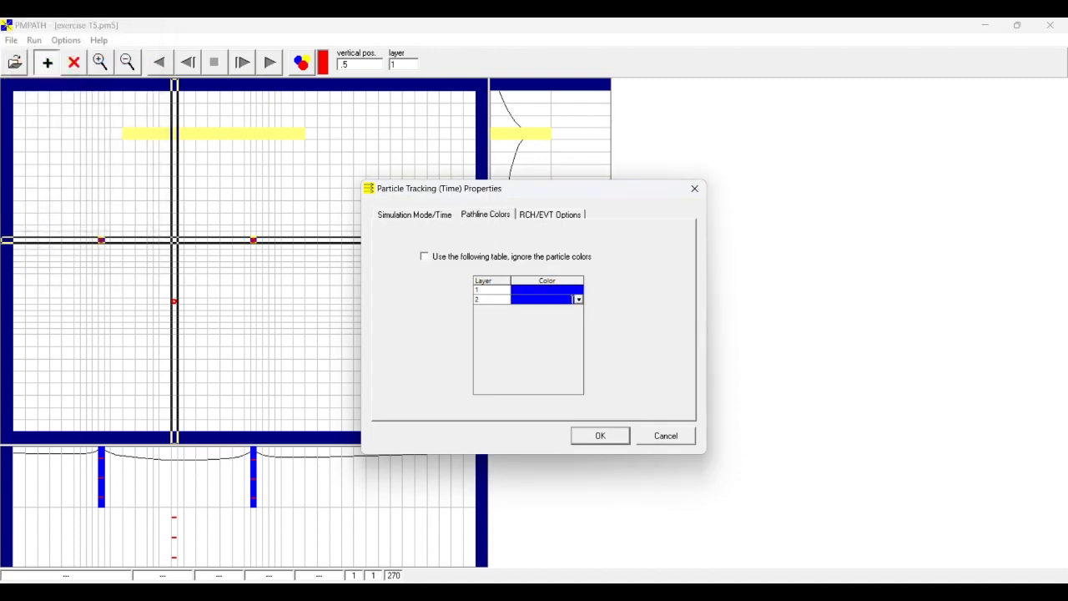
pyautogui.click(578, 300)
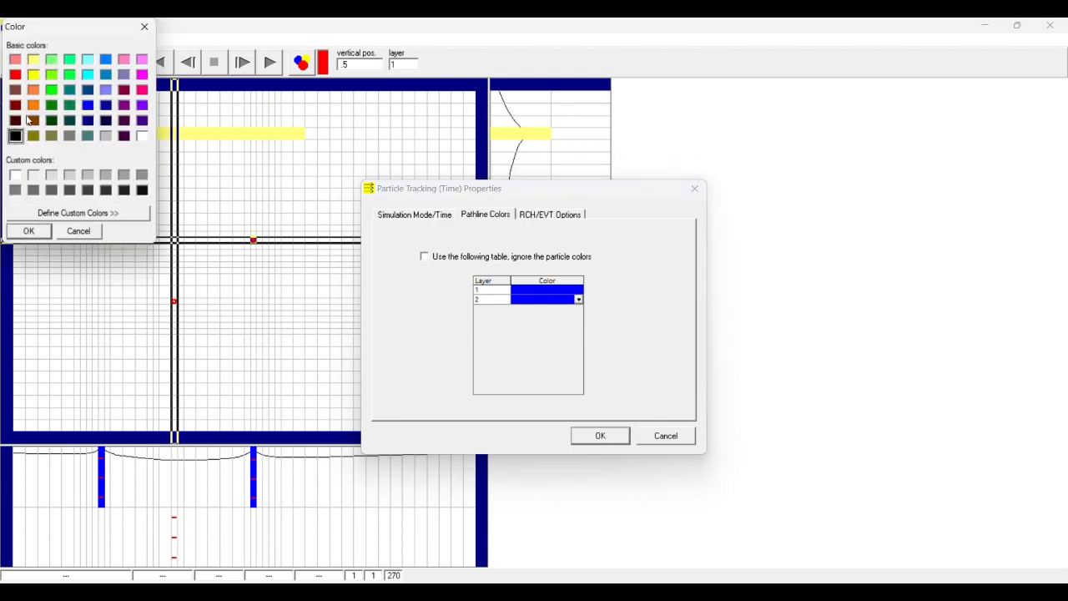
pyautogui.click(16, 74)
pyautogui.click(38, 234)
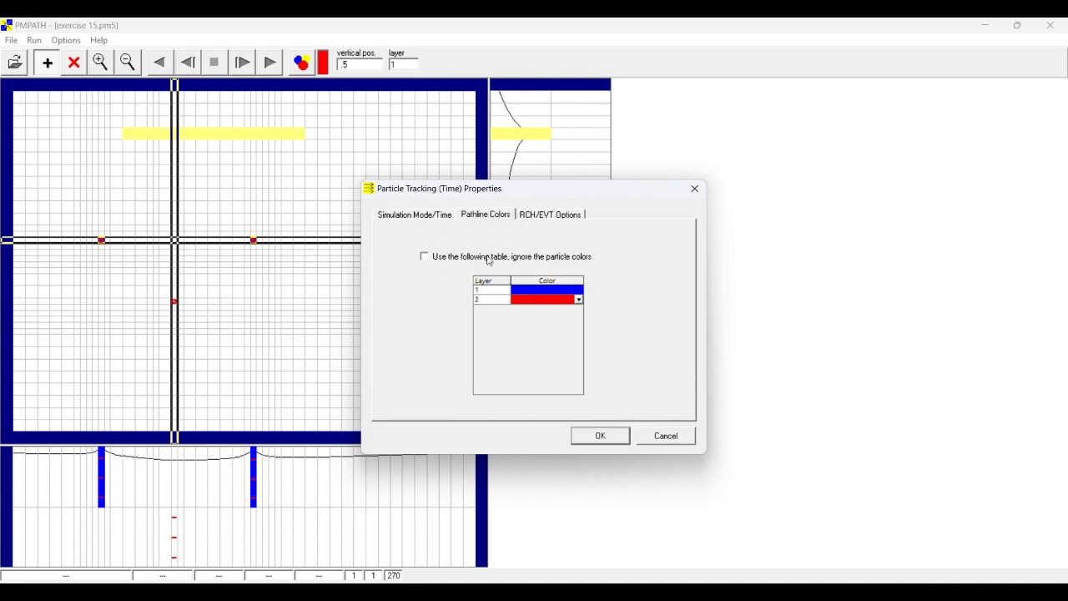
pyautogui.click(423, 257)
pyautogui.click(608, 438)
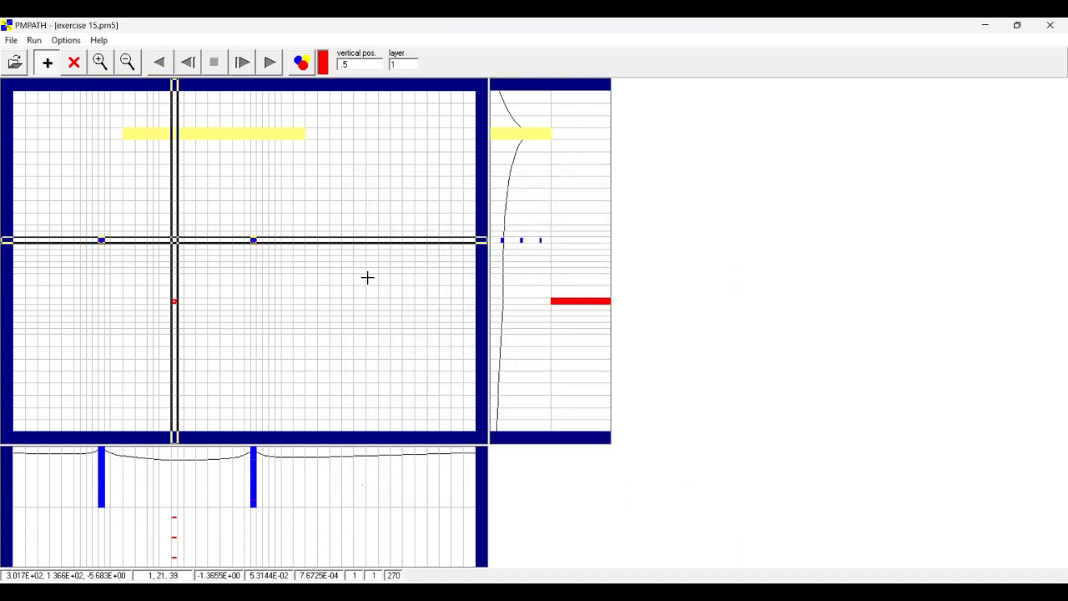
# - Run the particle tracking forward to view the pathlines, and restart the particles from their initial positions
pyautogui.click(269, 63)
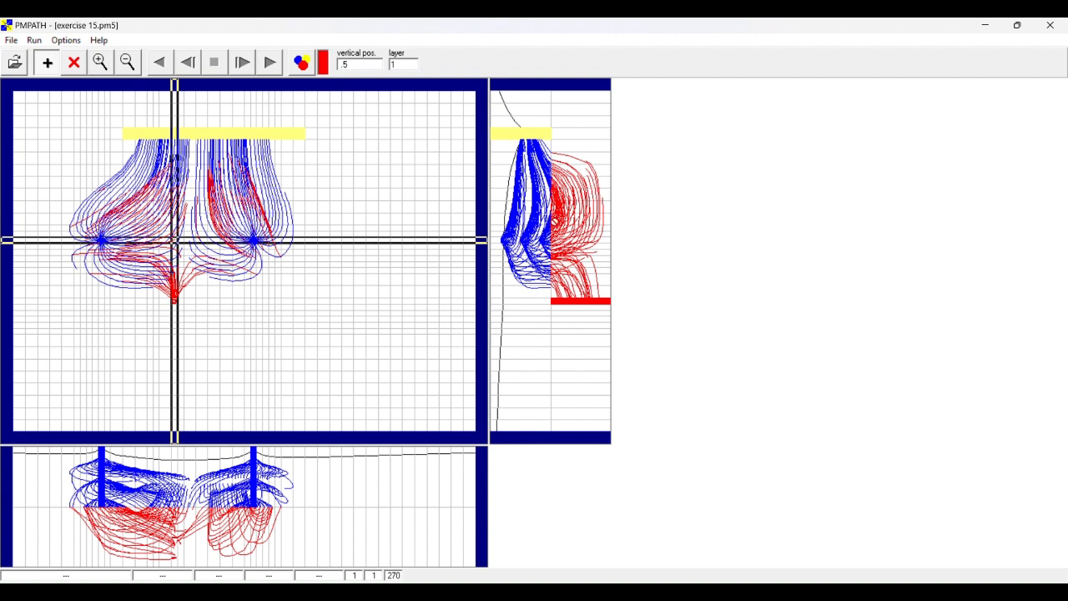
pyautogui.click(34, 40)
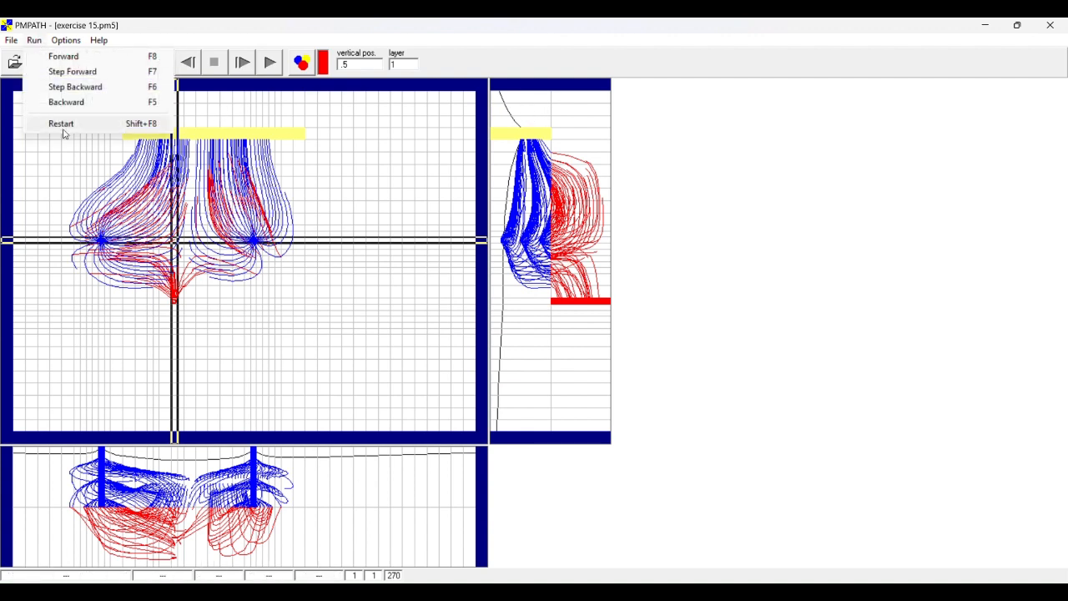
pyautogui.click(61, 124)
# - Make the head contours visible in blue, with levels from -6 to -0.1 at an interval of 0.2
pyautogui.click(66, 40)
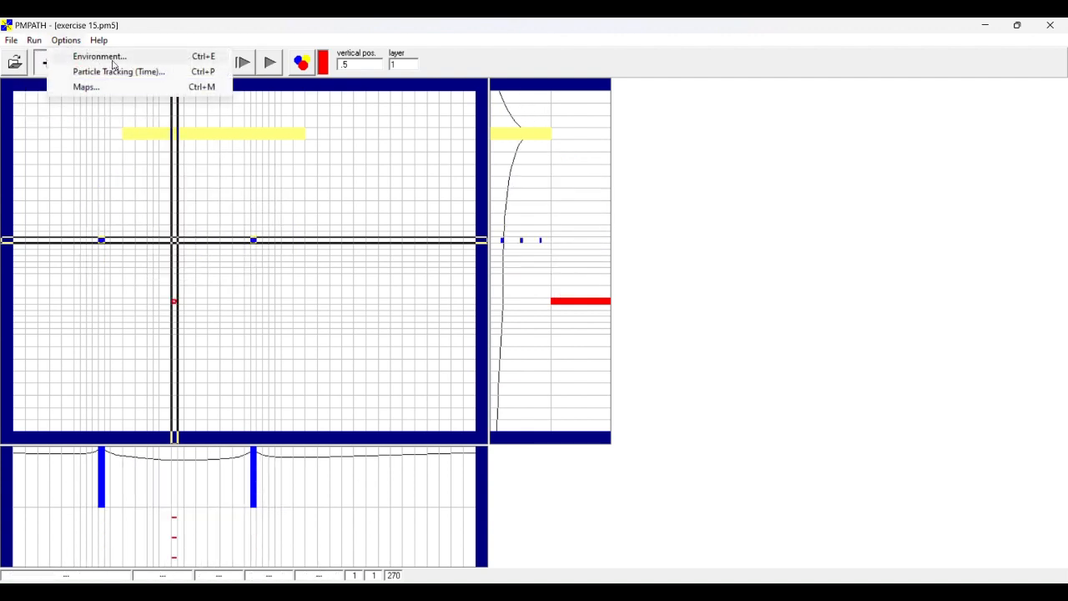
pyautogui.click(113, 58)
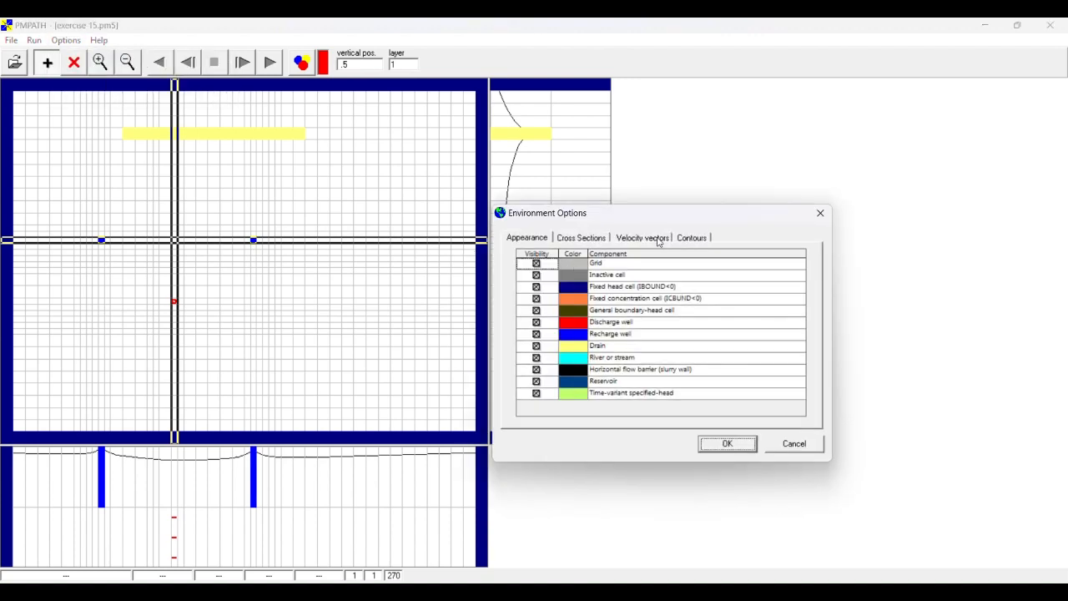
pyautogui.click(690, 238)
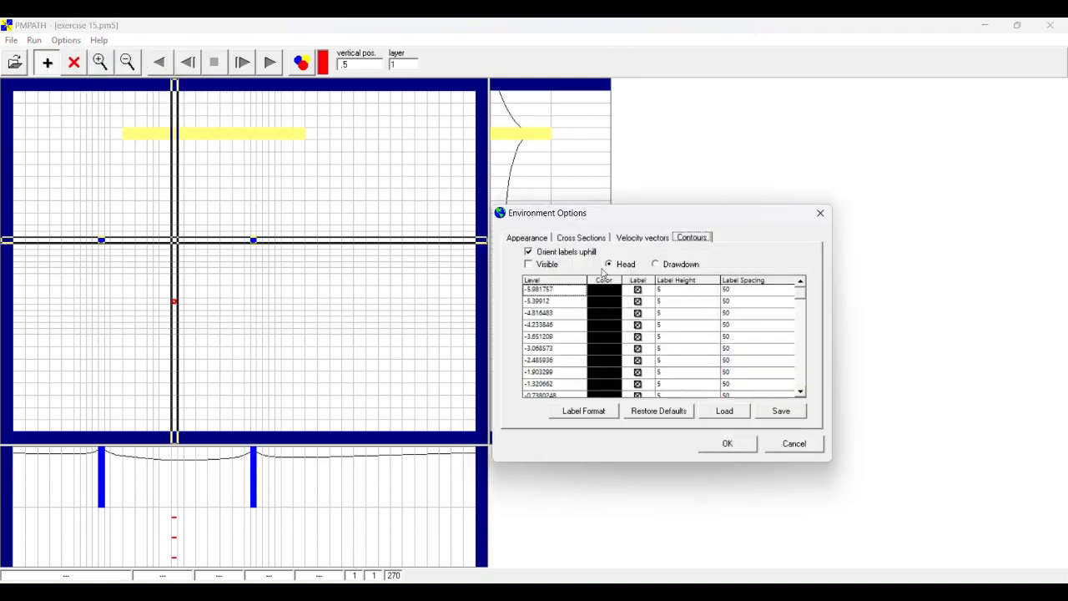
pyautogui.click(555, 285)
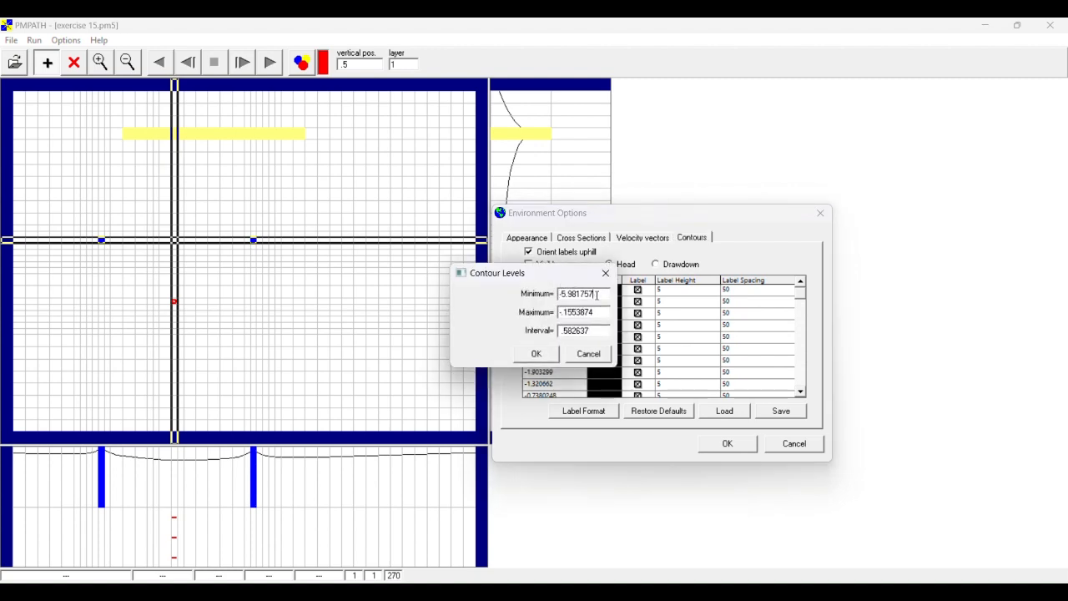
pyautogui.moveTo(596, 294); pyautogui.dragTo(517, 298)
pyautogui.write('-6')
pyautogui.moveTo(600, 312); pyautogui.dragTo(519, 318)
pyautogui.write('0.1')
pyautogui.moveTo(590, 333); pyautogui.dragTo(548, 330)
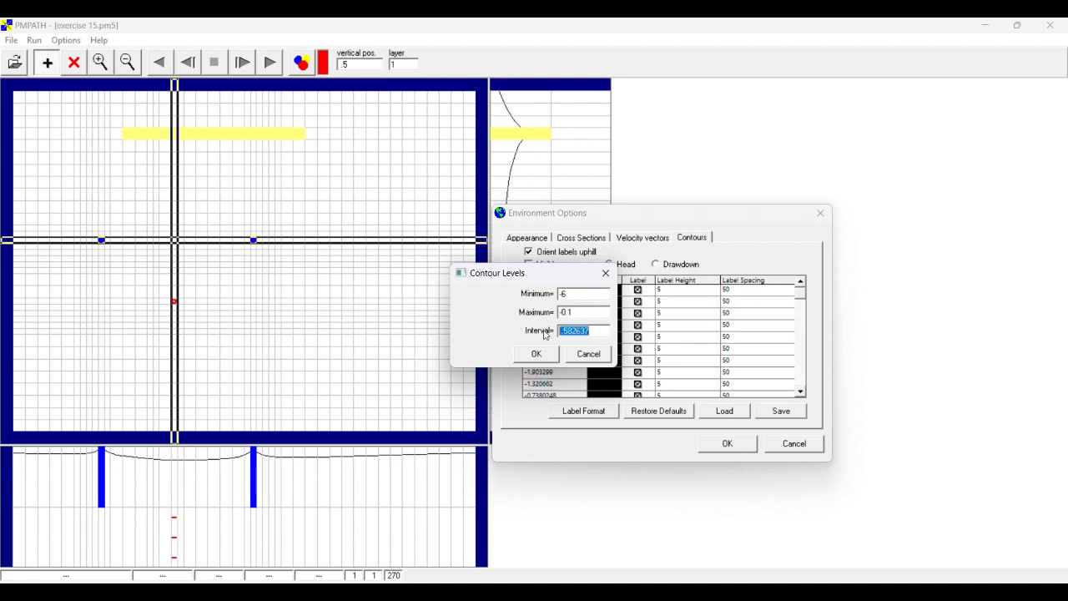
pyautogui.write('0.2')
pyautogui.click(537, 354)
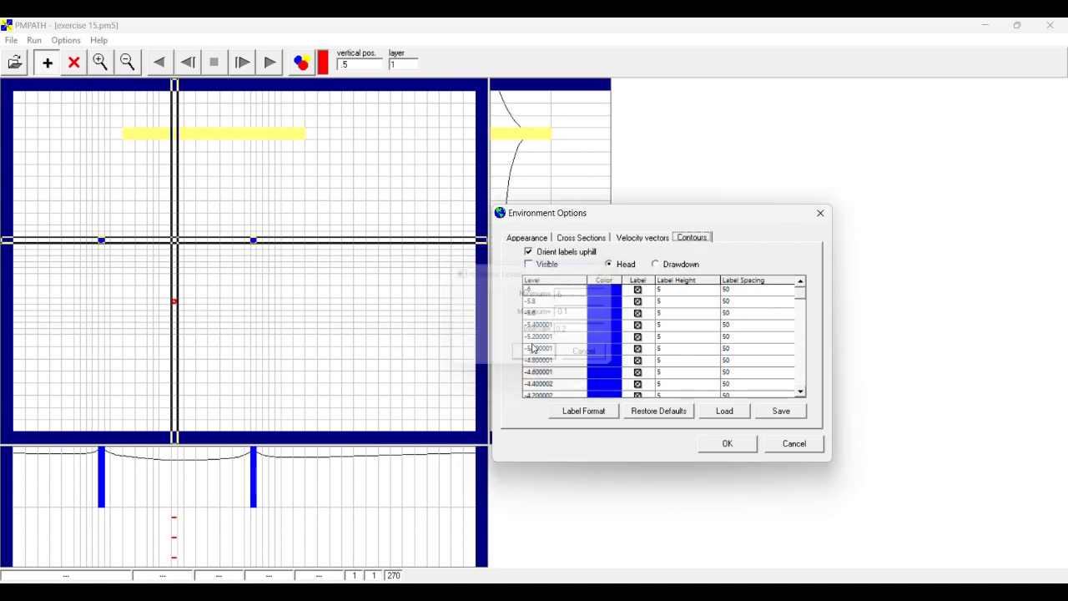
# - Change the contour label format, apply the contour settings and track the particles forward over the head contours
pyautogui.click(581, 411)
pyautogui.click(472, 289)
pyautogui.click(515, 360)
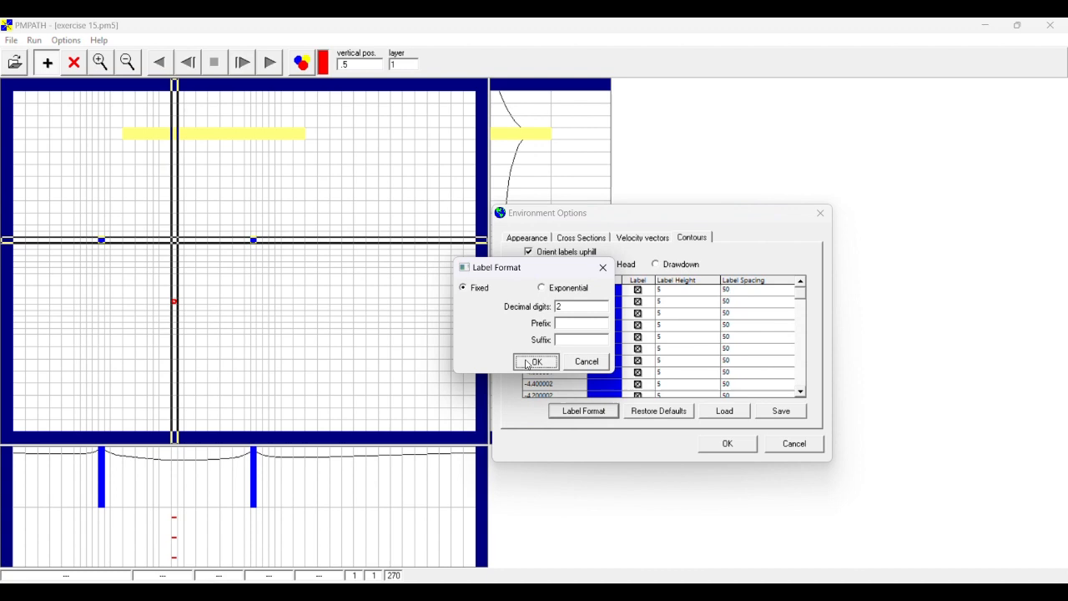
pyautogui.click(727, 443)
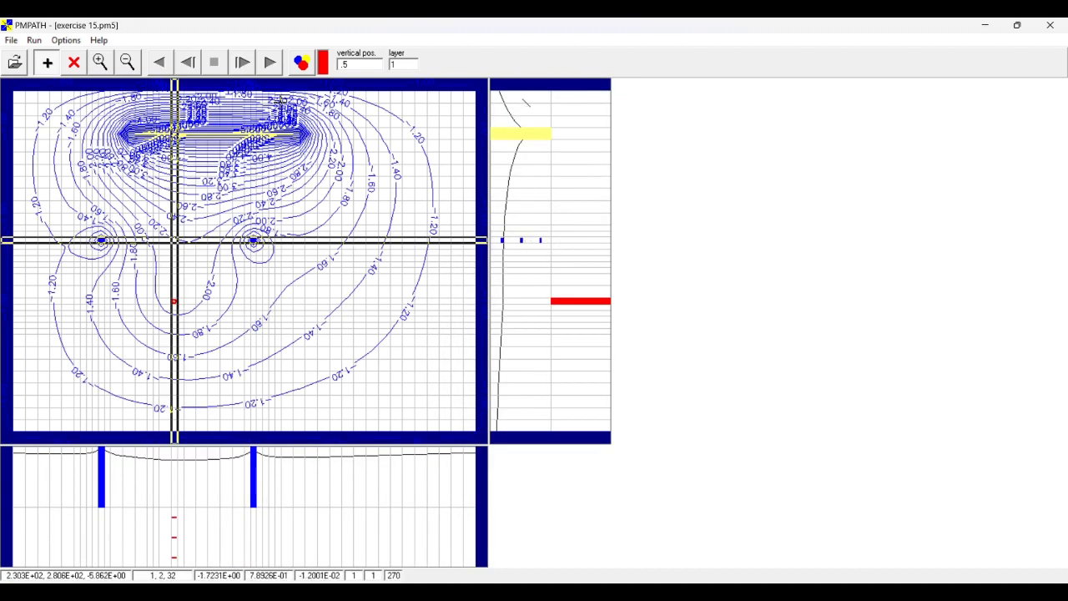
pyautogui.click(270, 63)
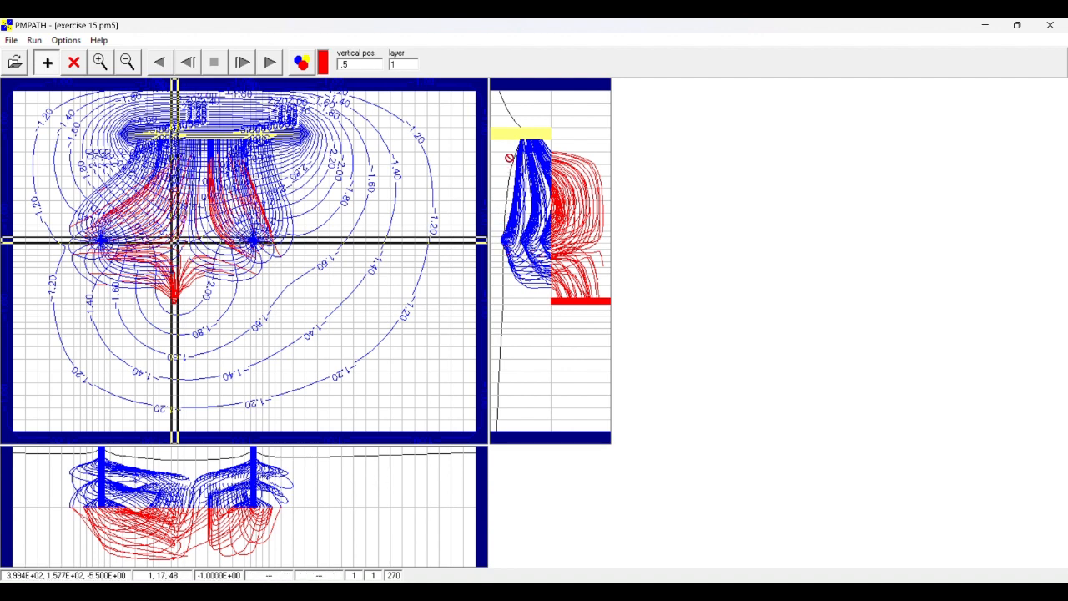
# - Save the particles as "part" in the river and drain folder and close PMPATH
pyautogui.click(4, 41)
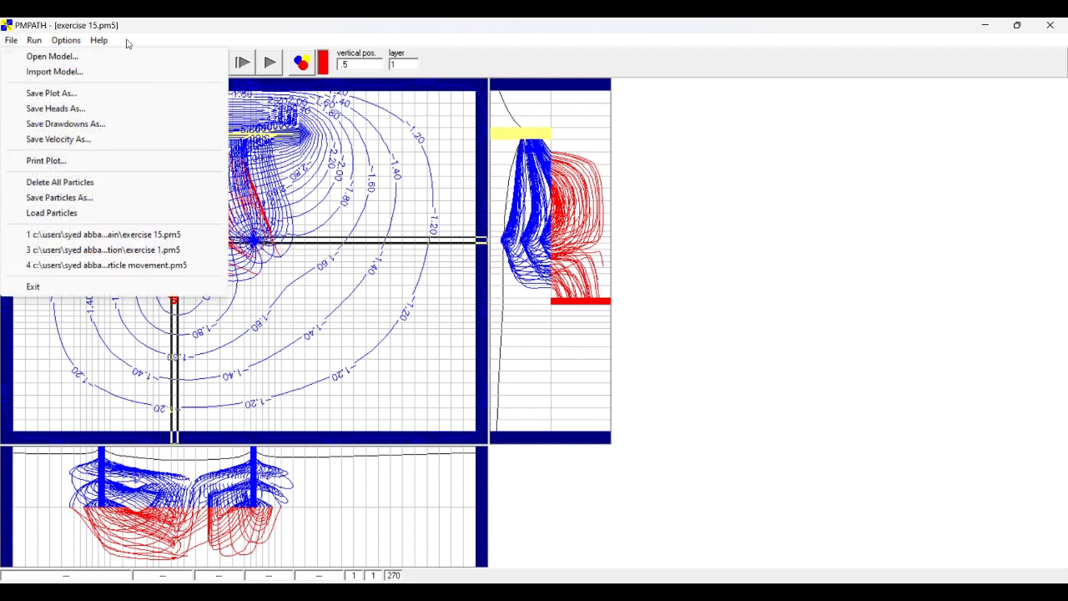
pyautogui.moveTo(33, 44)
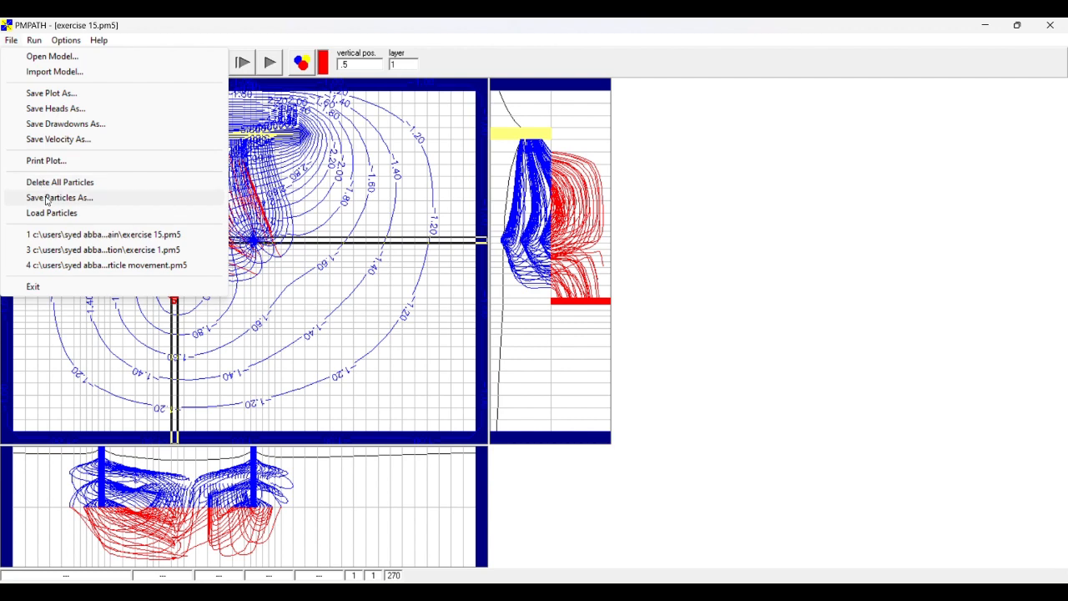
pyautogui.click(46, 198)
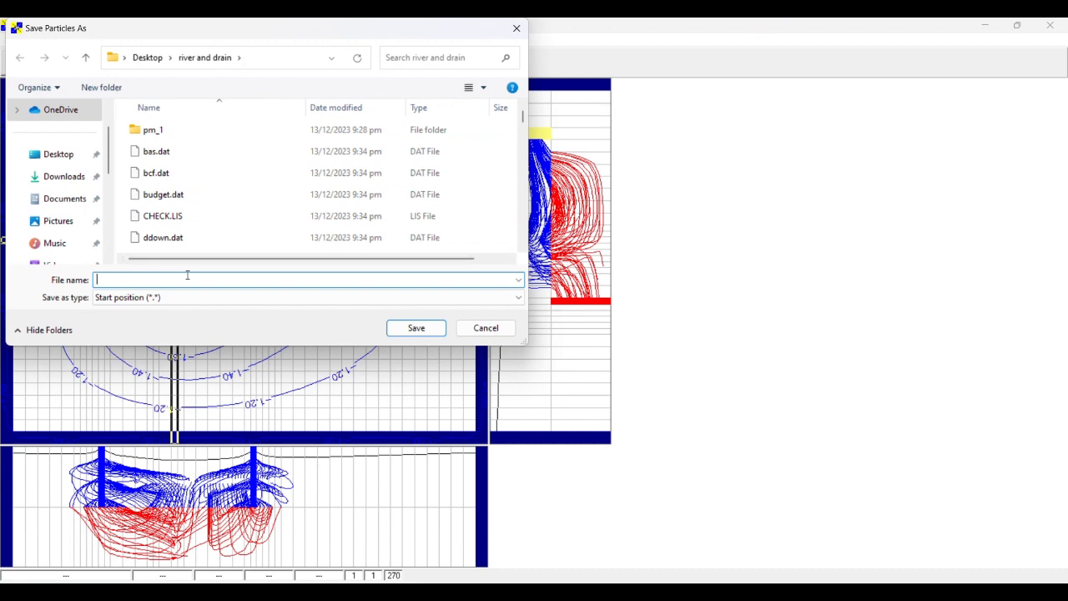
pyautogui.write('particles')
pyautogui.click(427, 328)
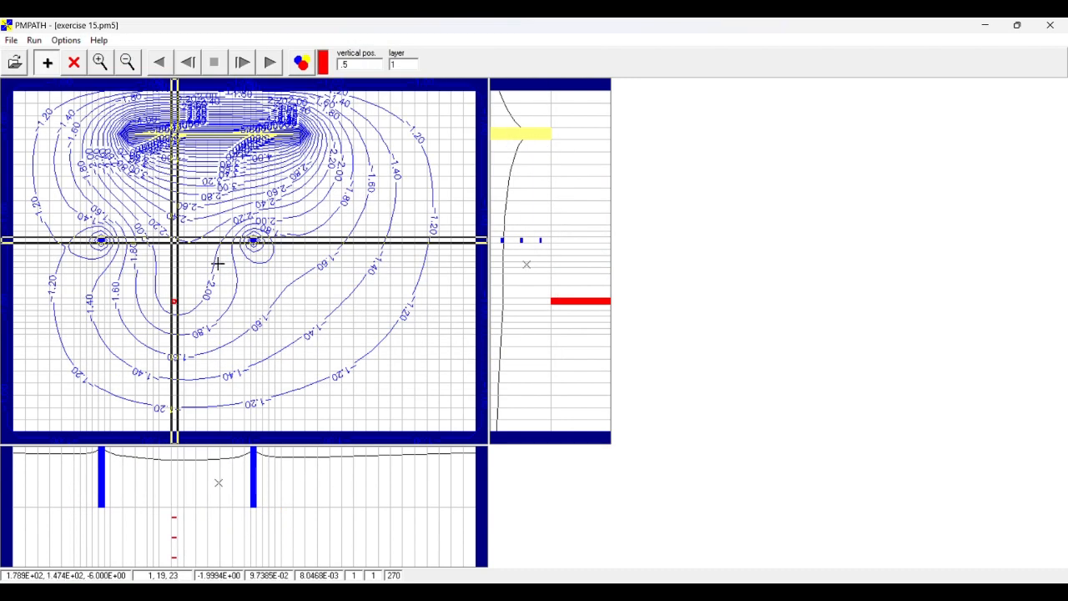
pyautogui.click(1051, 26)
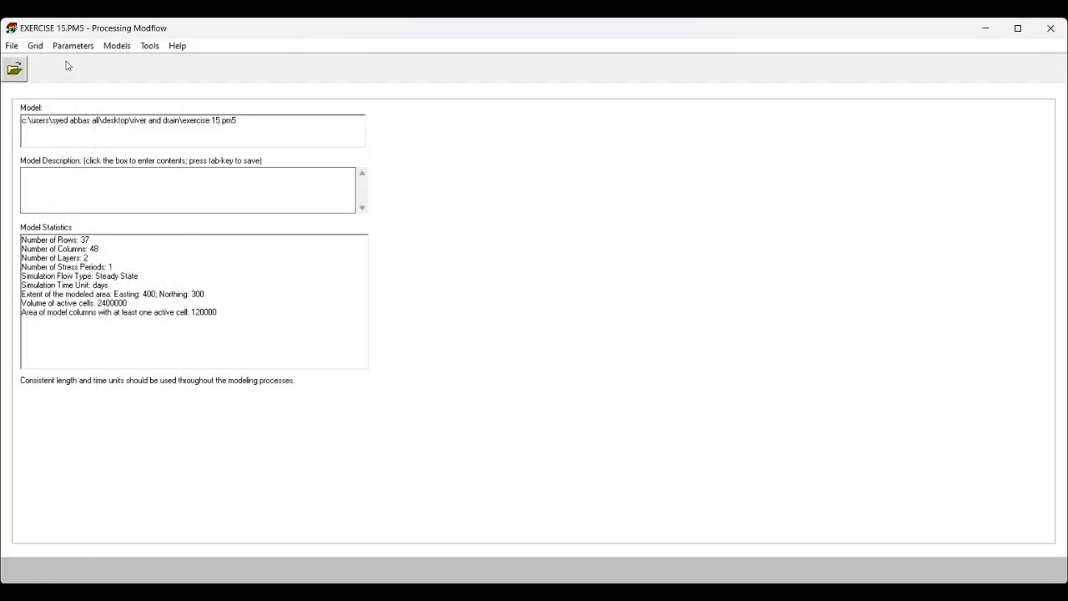
# - Open the MODFLOW River package for layer 1 in Processing Modflow and switch to polygon input
pyautogui.click(110, 48)
pyautogui.moveTo(132, 64)
pyautogui.moveTo(372, 60)
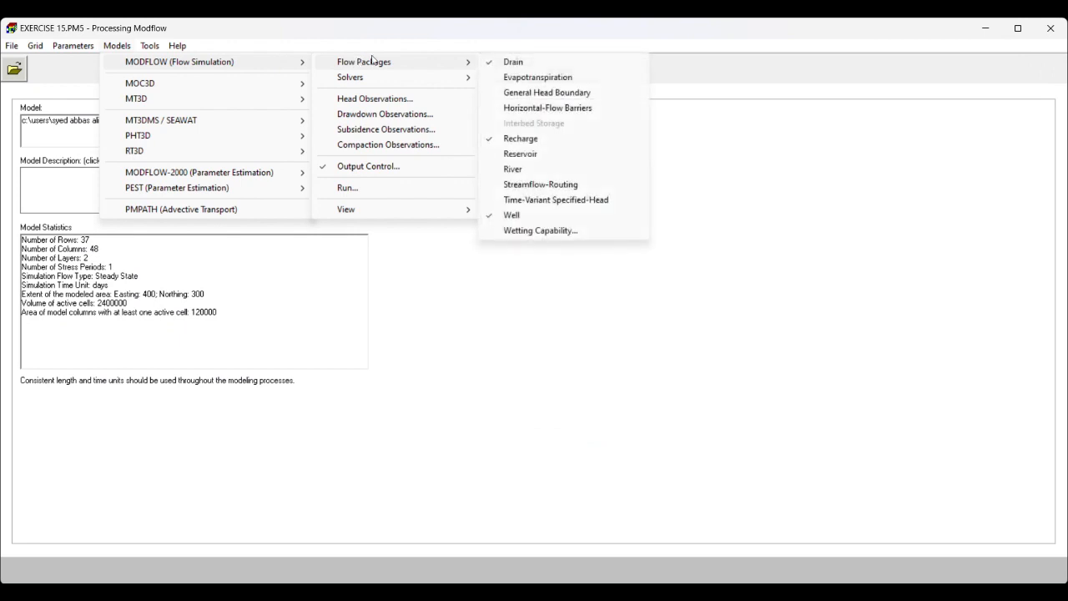
pyautogui.click(514, 169)
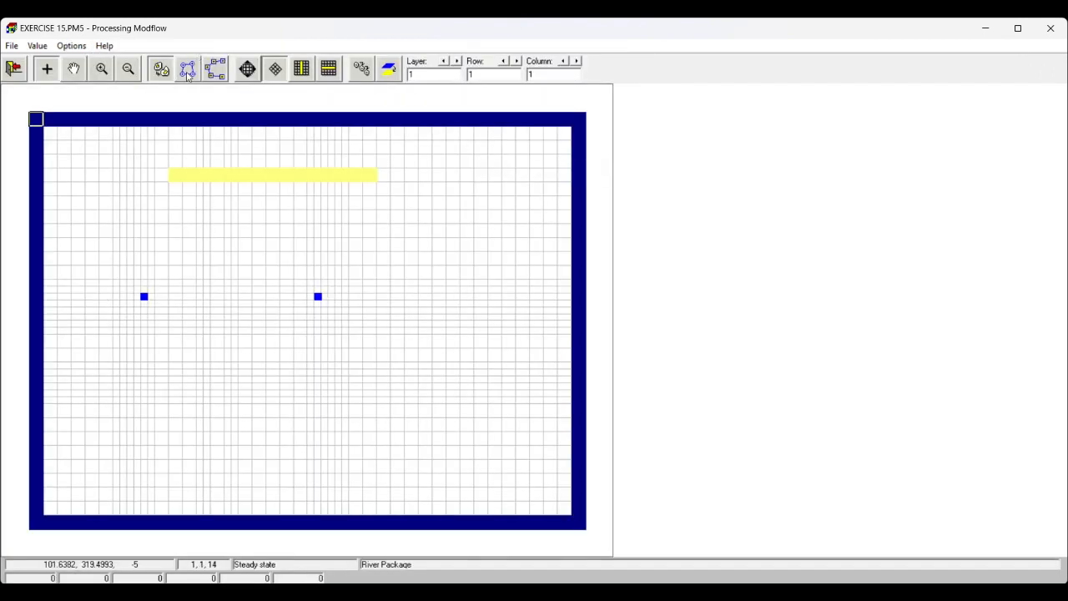
pyautogui.click(188, 73)
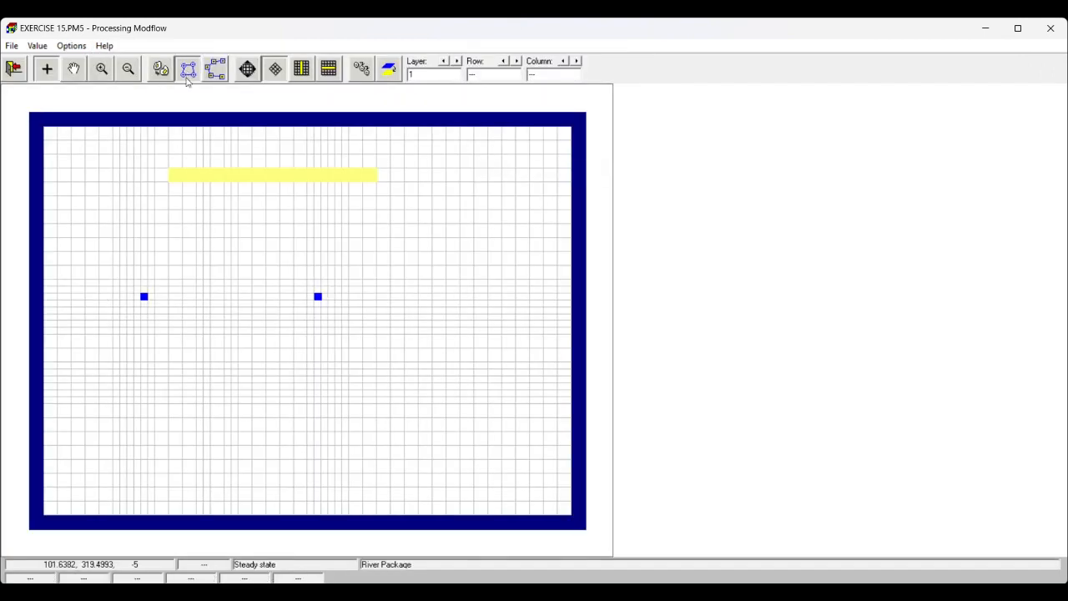
# - Draw a closed 11-vertex polygon with an area of about 4537 in the southern part of layer 1, below the wells
pyautogui.click(162, 414)
pyautogui.click(201, 412)
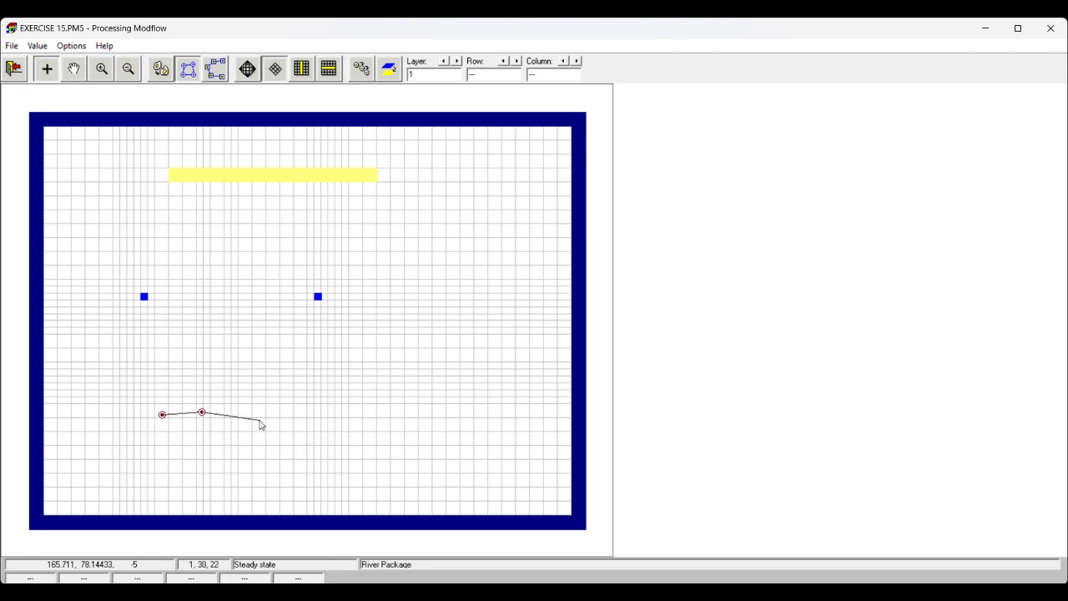
pyautogui.click(268, 411)
pyautogui.click(300, 418)
pyautogui.click(297, 451)
pyautogui.click(276, 473)
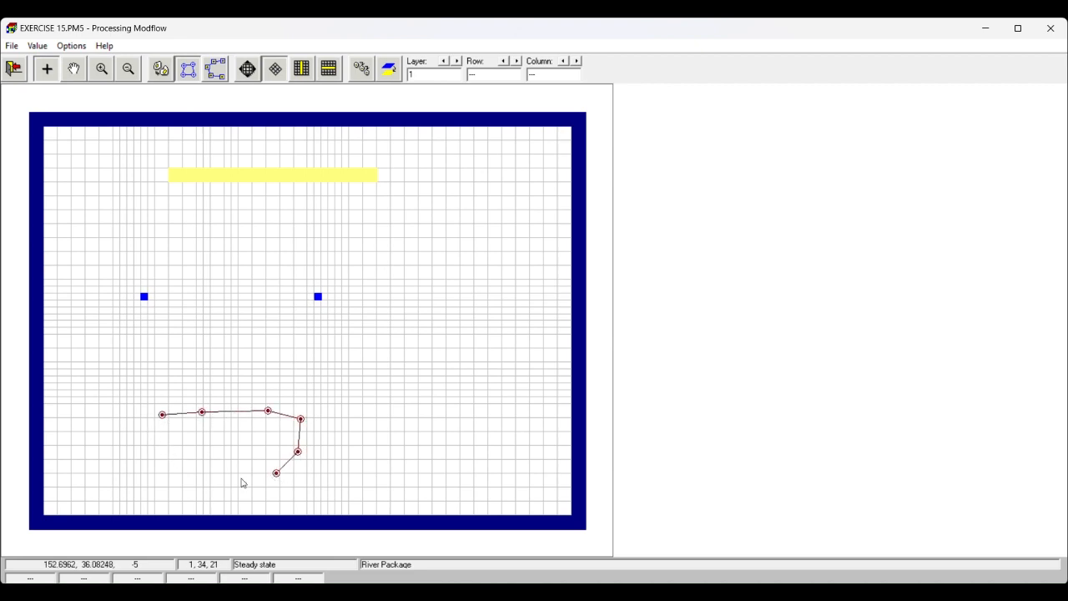
pyautogui.click(236, 480)
pyautogui.click(201, 483)
pyautogui.click(178, 479)
pyautogui.click(160, 469)
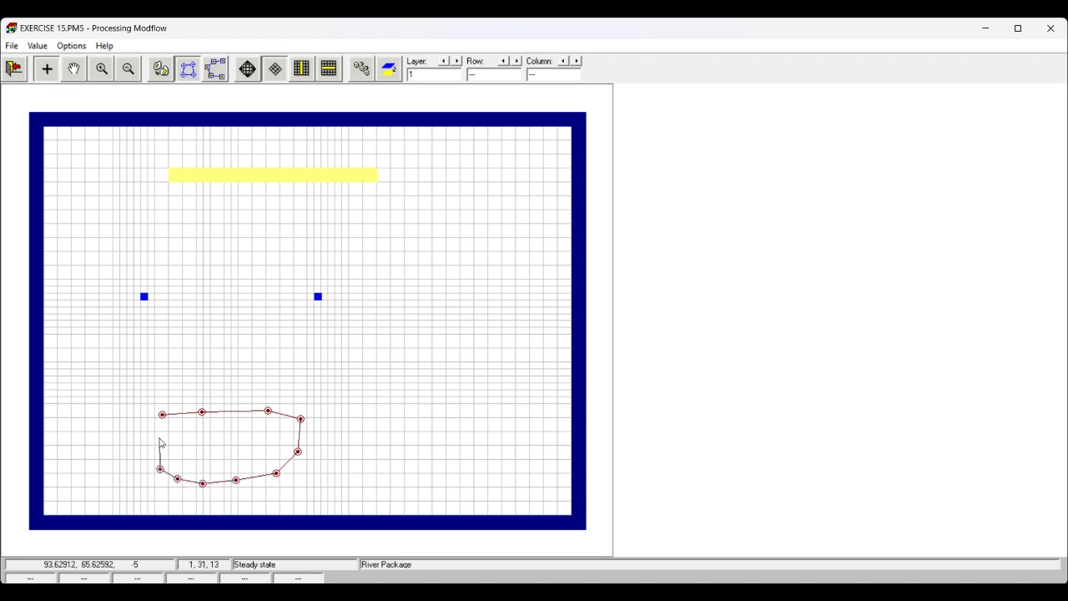
pyautogui.click(161, 437)
pyautogui.click(162, 416)
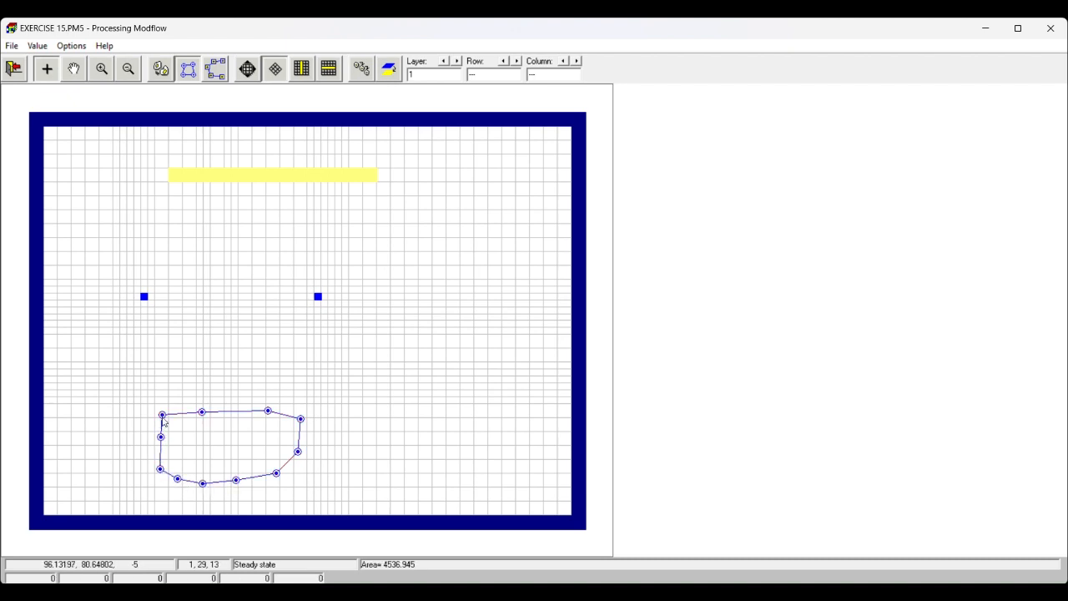
# - Assign the polygon's cells a riverbed hydraulic conductance of 2, a river head of -2 and a riverbed bottom elevation of -5
pyautogui.rightClick(163, 421)
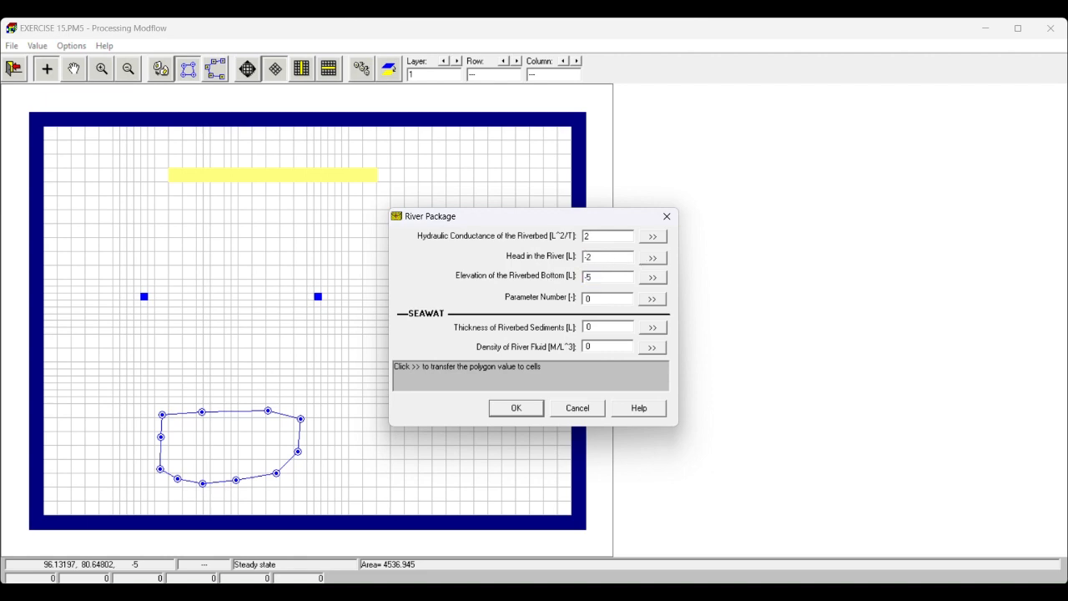
pyautogui.click(514, 408)
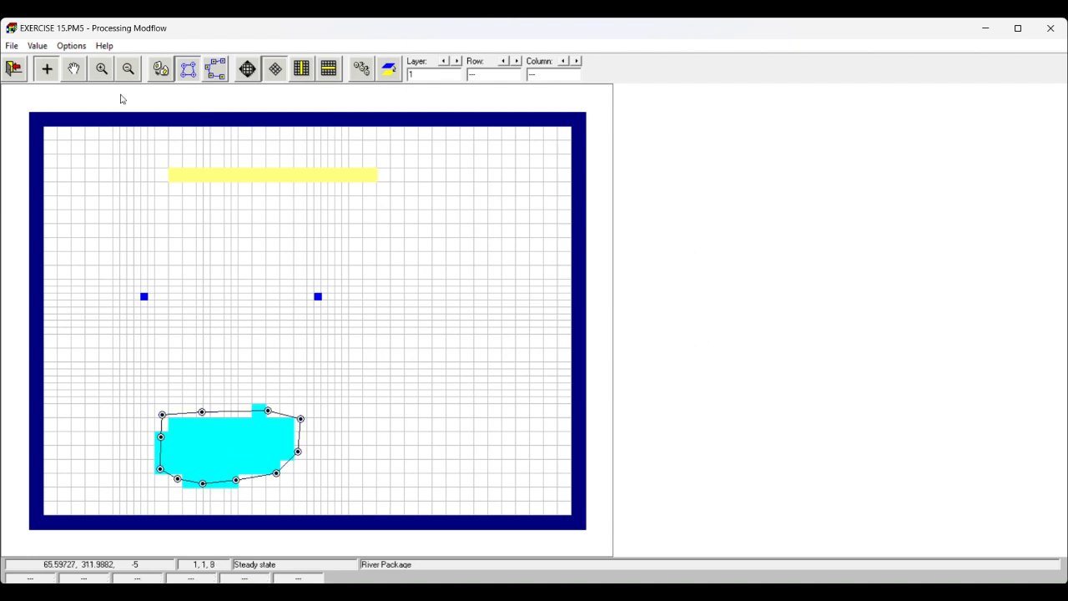
# - In cell-by-cell input, set the riverbed hydraulic conductance of the river cell at row 30, column 16 to 1
pyautogui.click(161, 68)
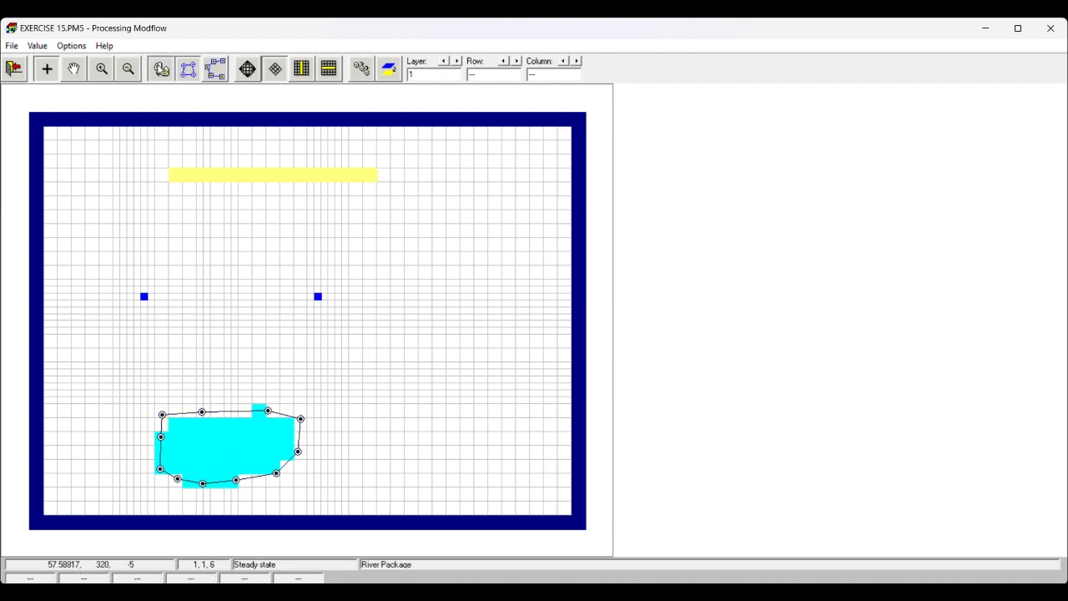
pyautogui.rightClick(200, 428)
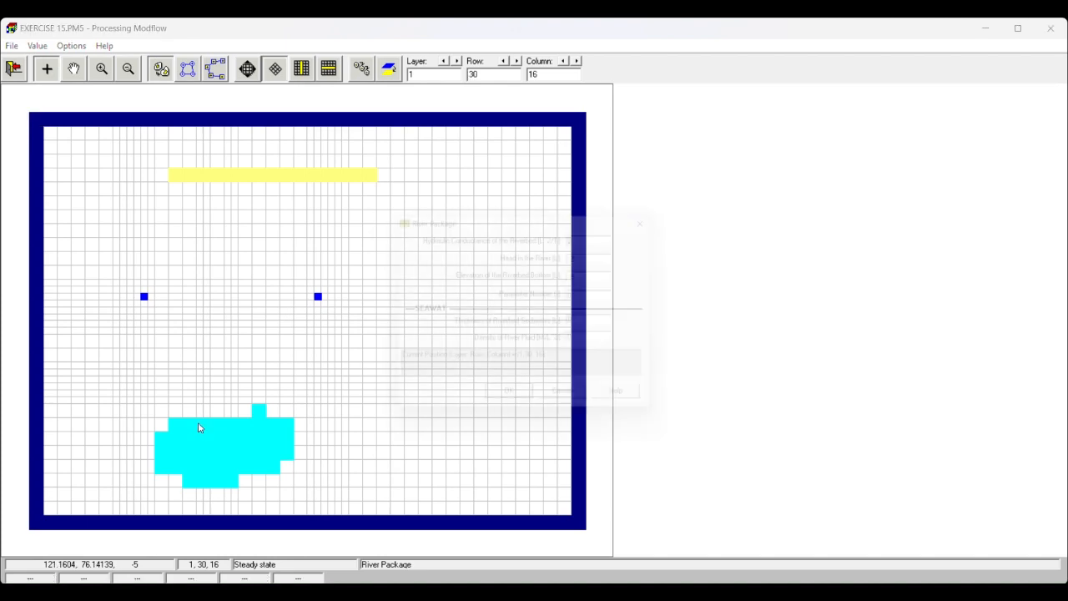
pyautogui.write('1')
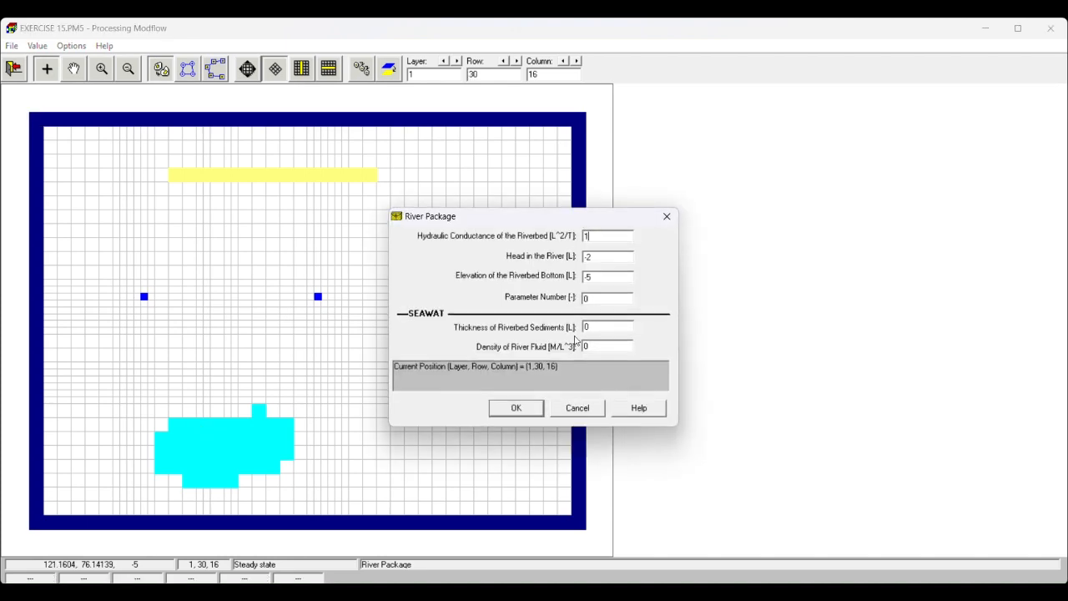
pyautogui.click(516, 409)
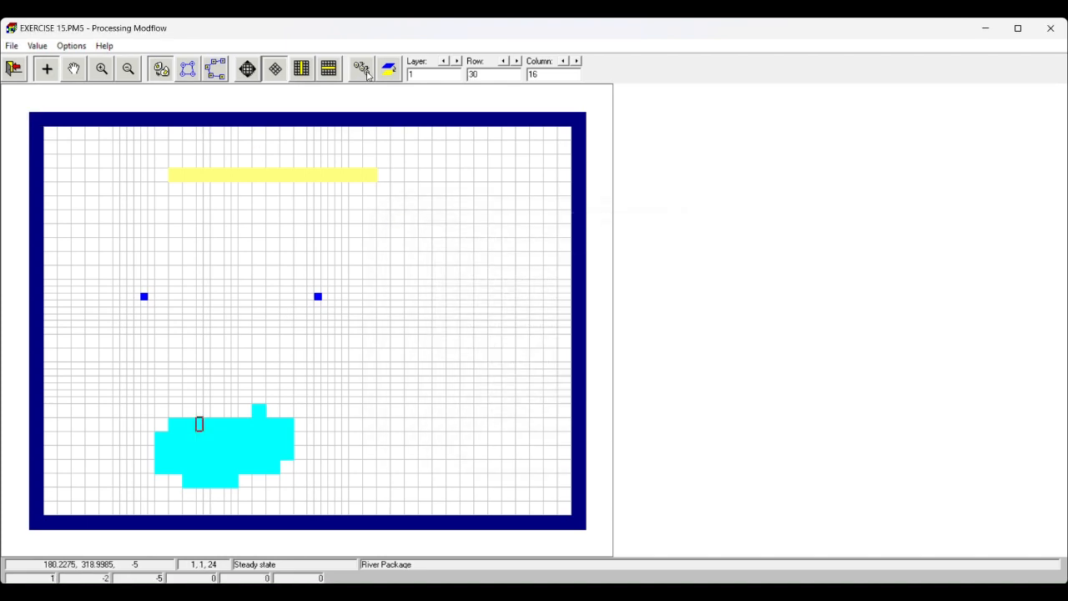
# - Turn on cell value duplication and copy the river cell's values from row 30, column 16 through the neighbouring river cells up to column 20
pyautogui.click(368, 76)
pyautogui.press('Down')
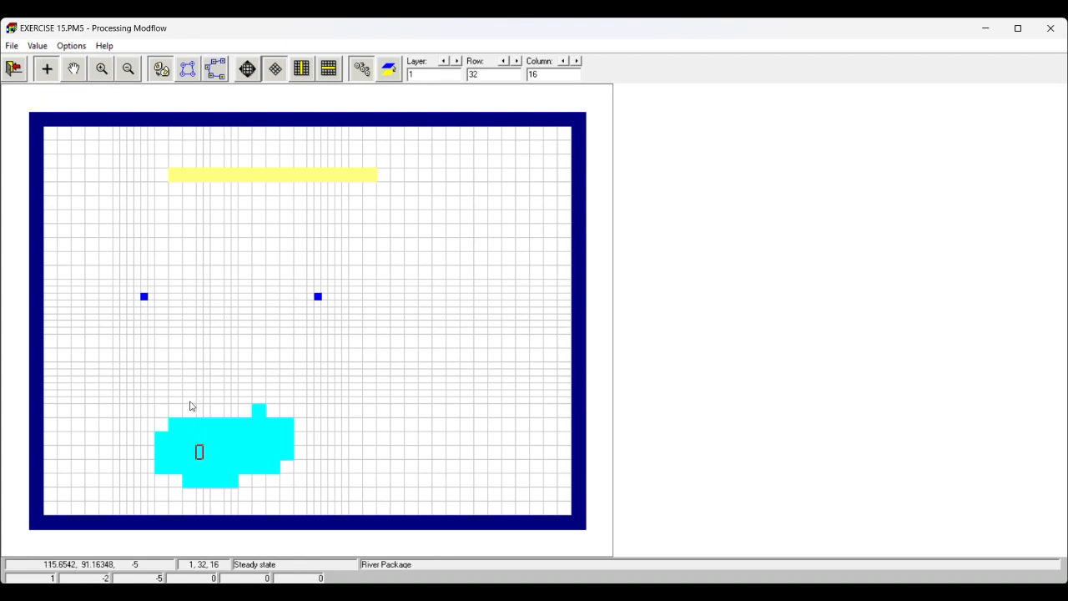
pyautogui.press('Down')
pyautogui.press('Down')
pyautogui.press('Right')
pyautogui.press('Up')
pyautogui.press('Up')
pyautogui.press('Up')
pyautogui.press('Up')
pyautogui.press('Down')
pyautogui.press('Down')
pyautogui.press('Down')
pyautogui.press('Down')
pyautogui.press('Right')
pyautogui.press('Up')
pyautogui.press('Up')
pyautogui.press('Up')
pyautogui.press('Up')
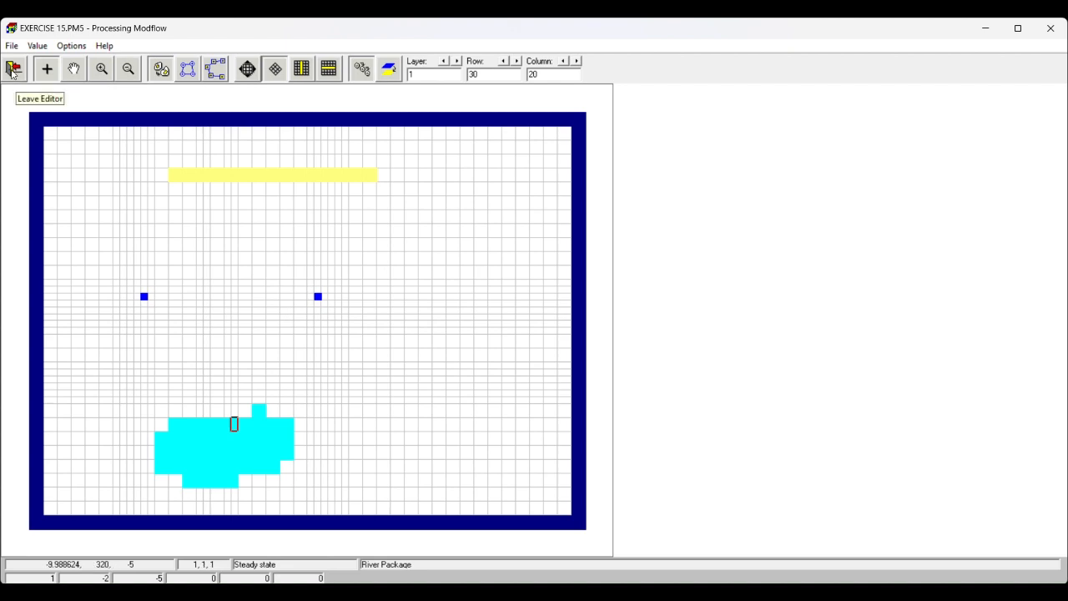
# - Leave the River package editor saving its changes, and open the model in PMPATH
pyautogui.click(14, 70)
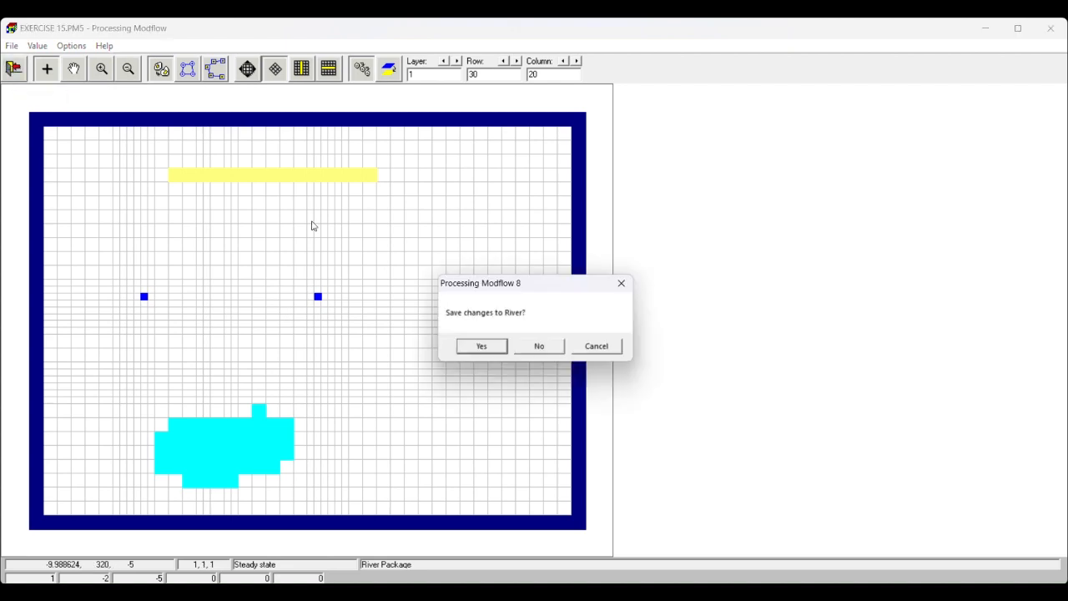
pyautogui.click(481, 347)
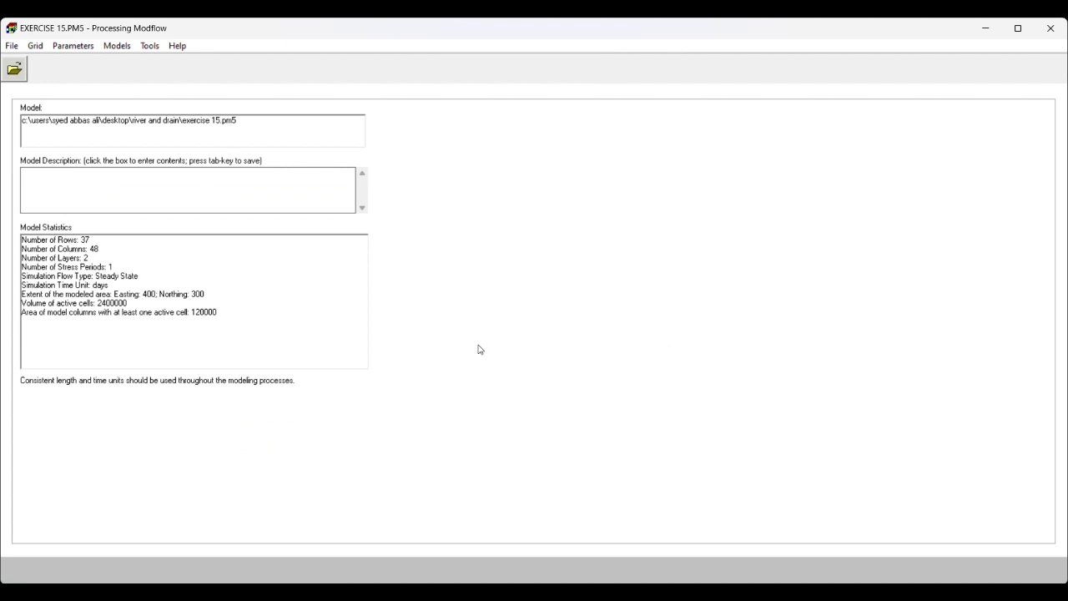
pyautogui.click(117, 46)
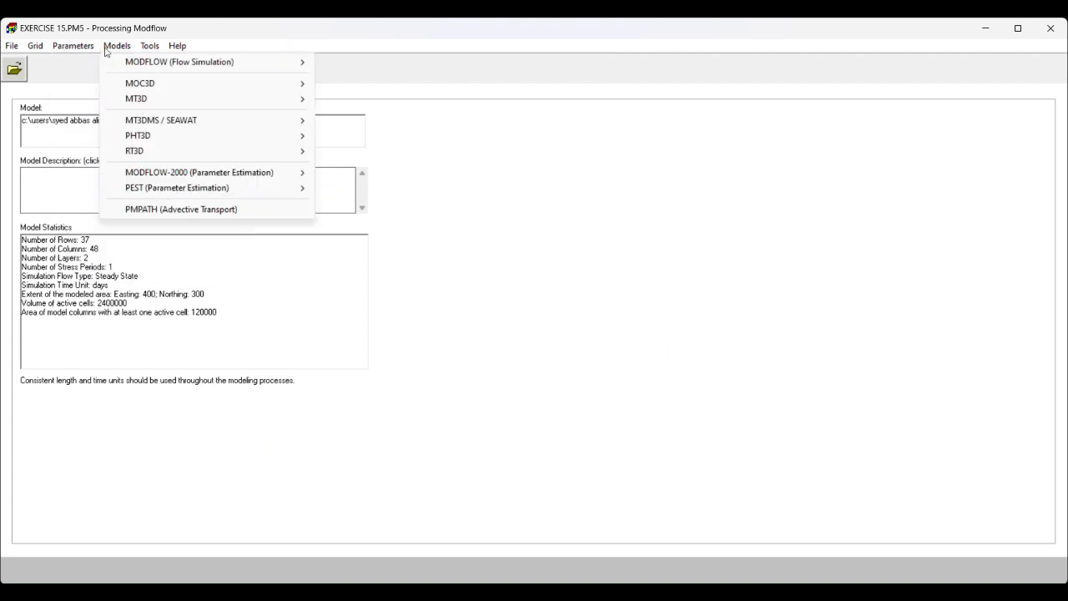
pyautogui.click(137, 209)
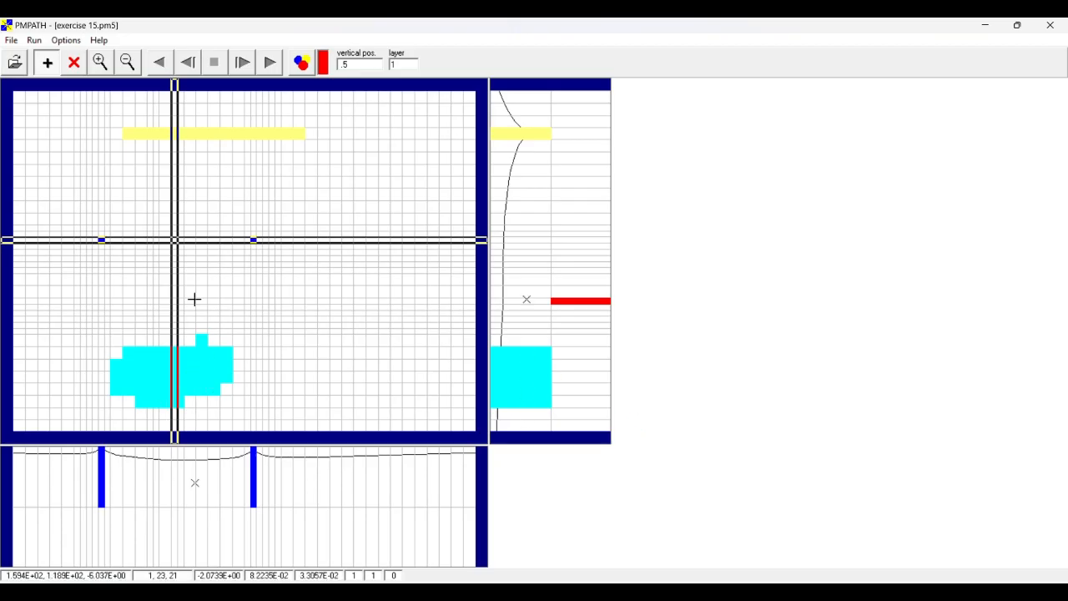
# - Load the saved particles from the file "particles" in the river and drain folder
pyautogui.click(11, 41)
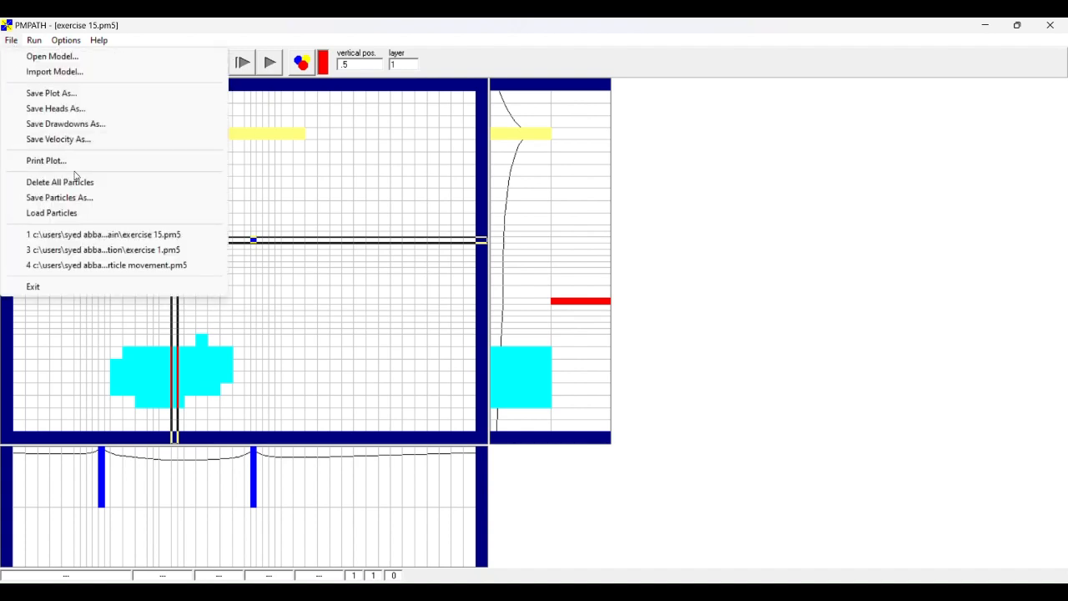
pyautogui.click(52, 213)
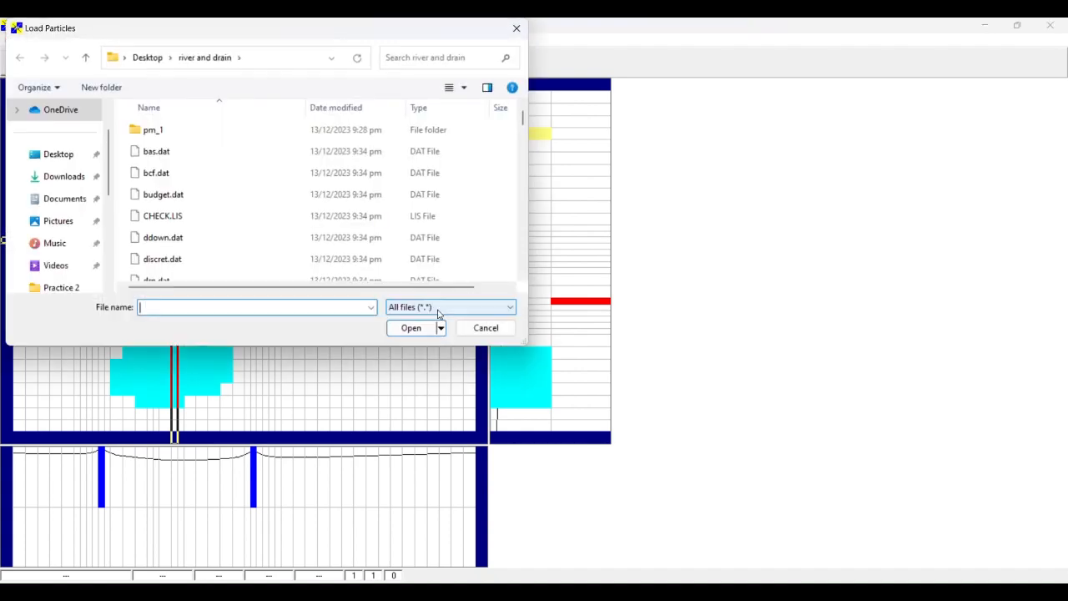
pyautogui.scroll(-3, 152, 243)
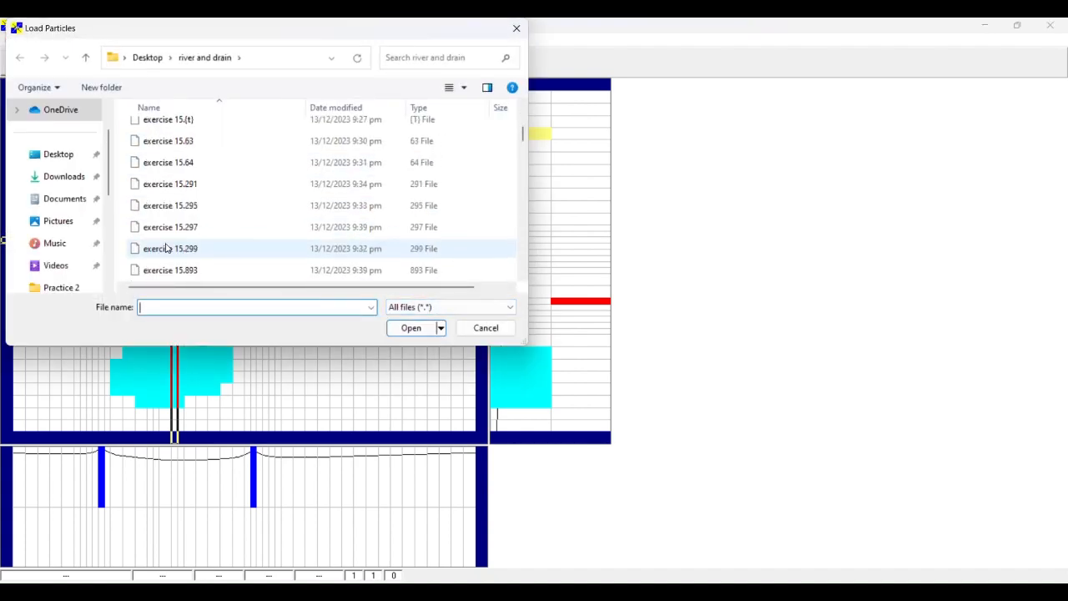
pyautogui.scroll(3, 158, 242)
pyautogui.click(170, 192)
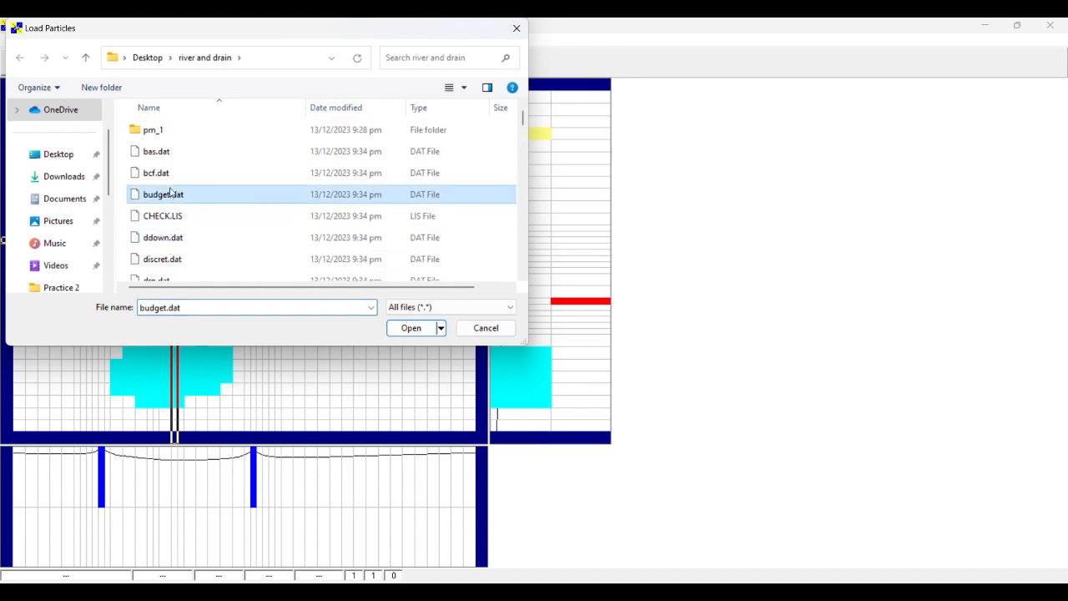
pyautogui.scroll(-5, 170, 193)
pyautogui.click(171, 165)
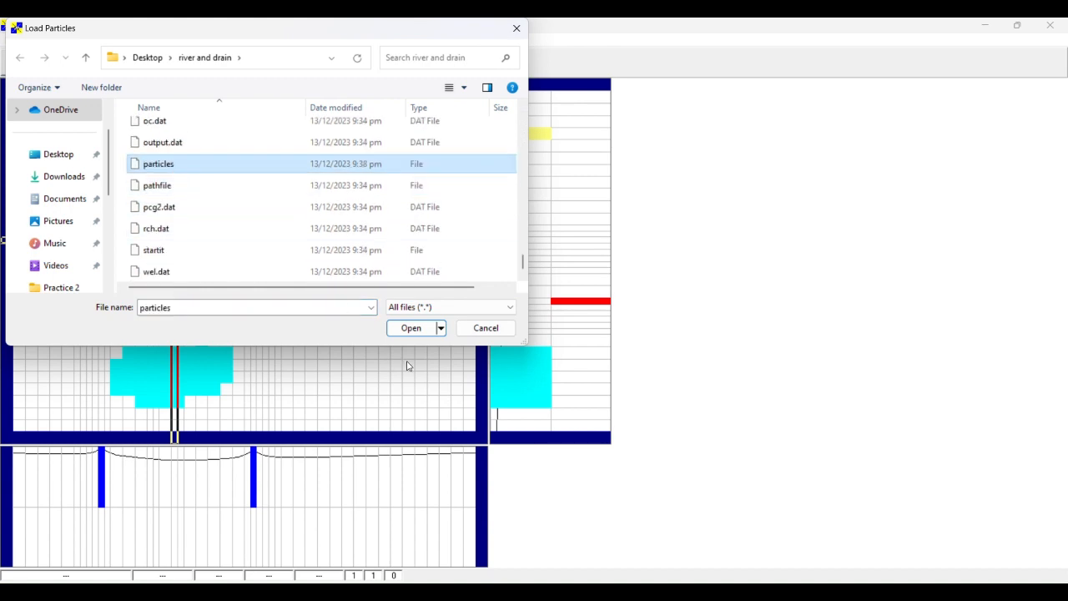
pyautogui.click(411, 327)
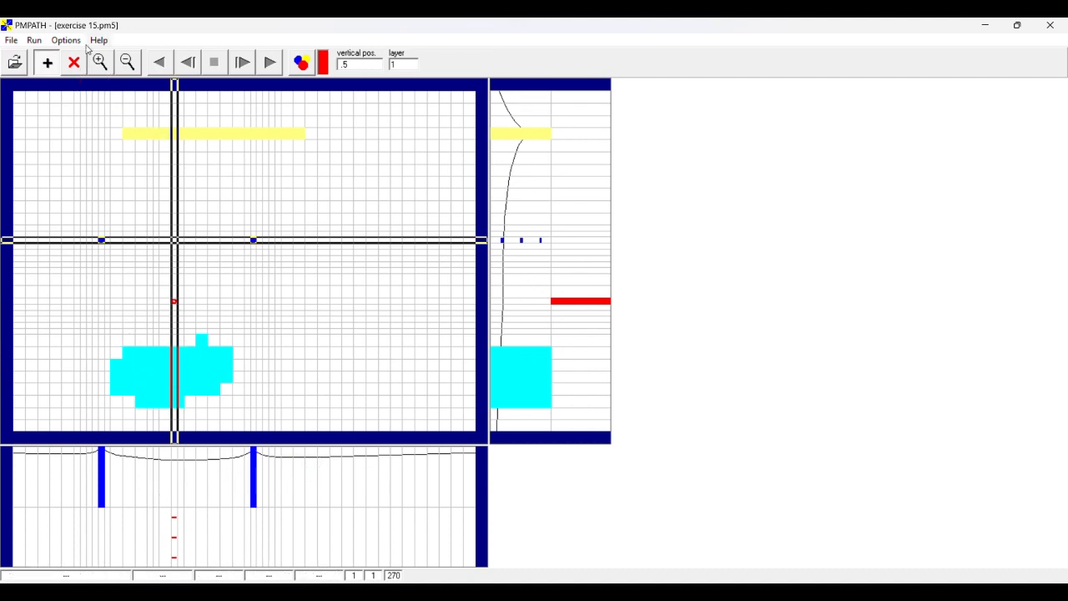
# - View layer 2 and return to layer 1 to compare the river area in both layers
pyautogui.click(398, 66)
pyautogui.write('2')
pyautogui.press('Return')
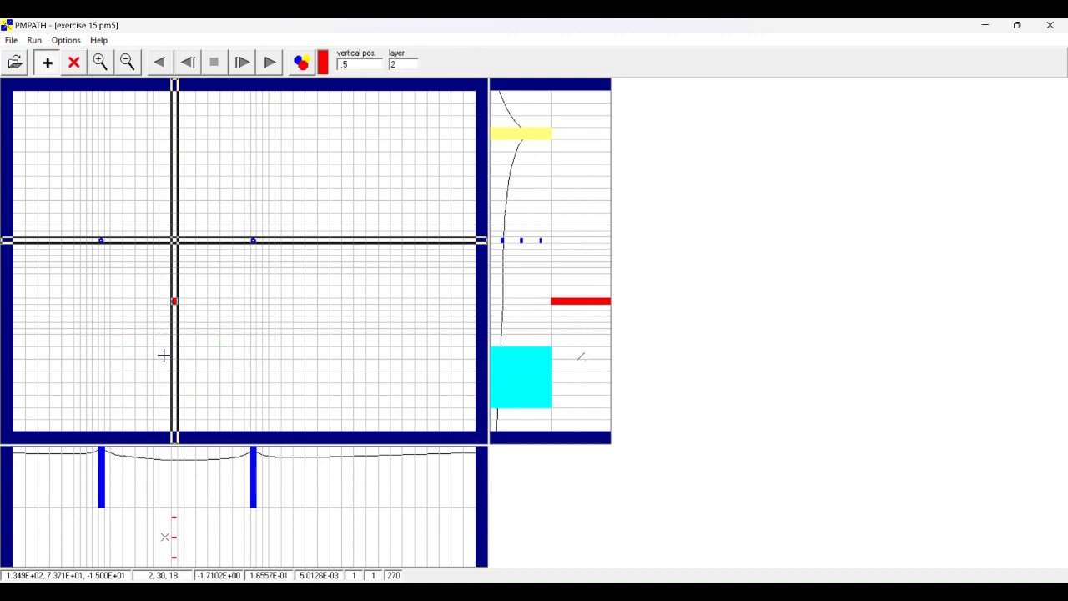
pyautogui.click(399, 66)
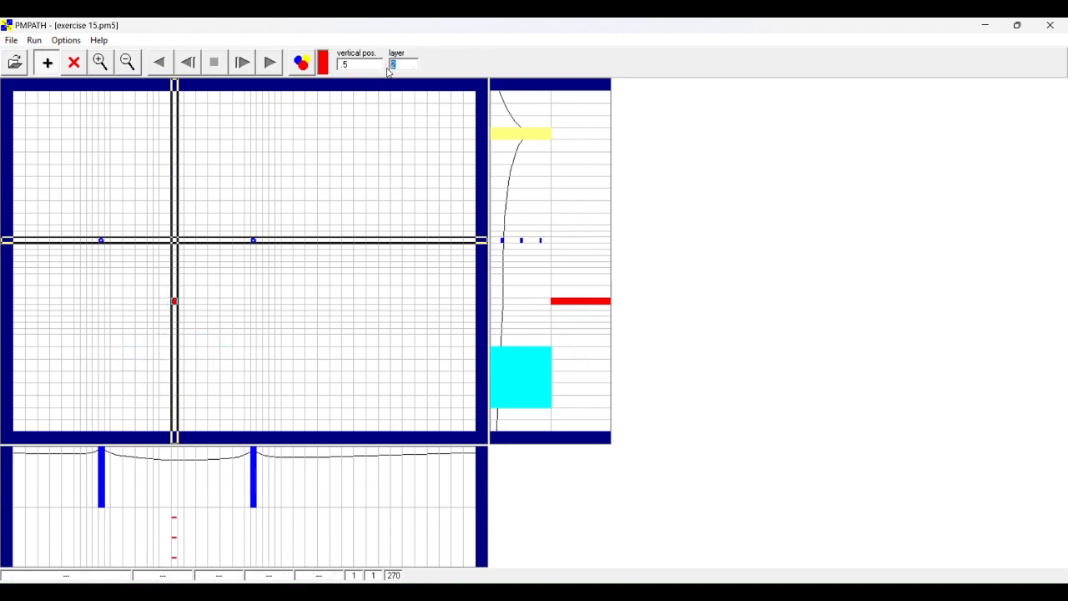
pyautogui.write('1')
pyautogui.press('Return')
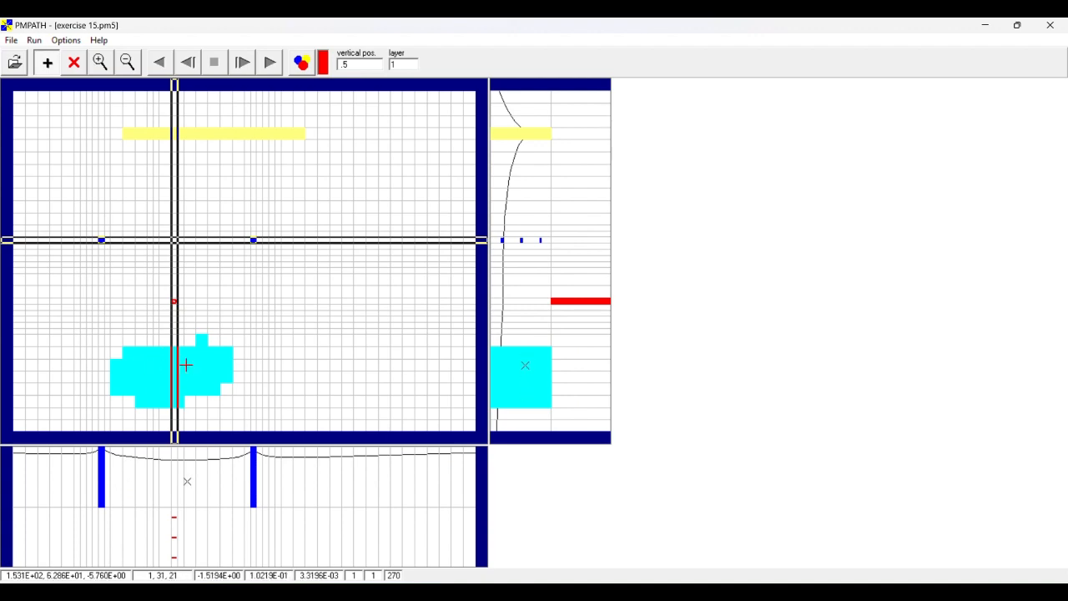
# - Make layer 2 current and add particles on circles in the cells beneath the middle of the river area
pyautogui.click(392, 67)
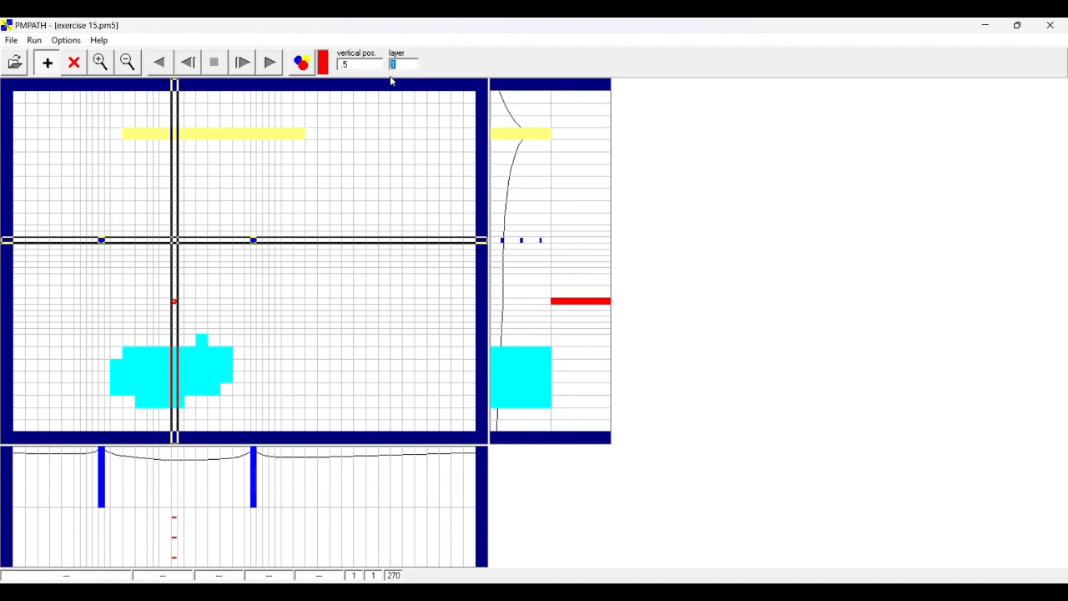
pyautogui.press('Return')
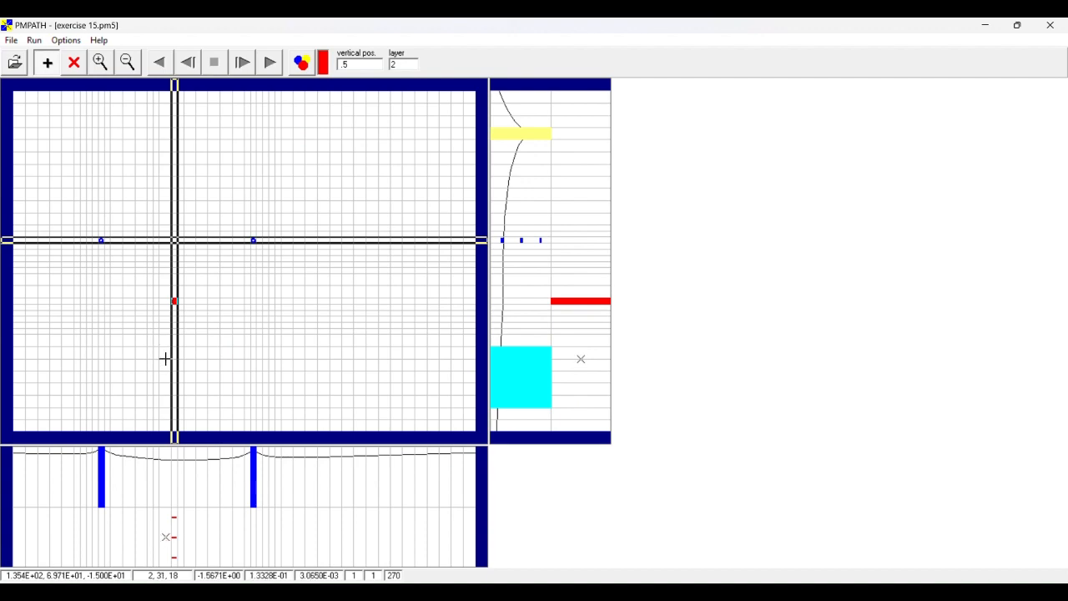
pyautogui.moveTo(163, 357); pyautogui.dragTo(186, 376)
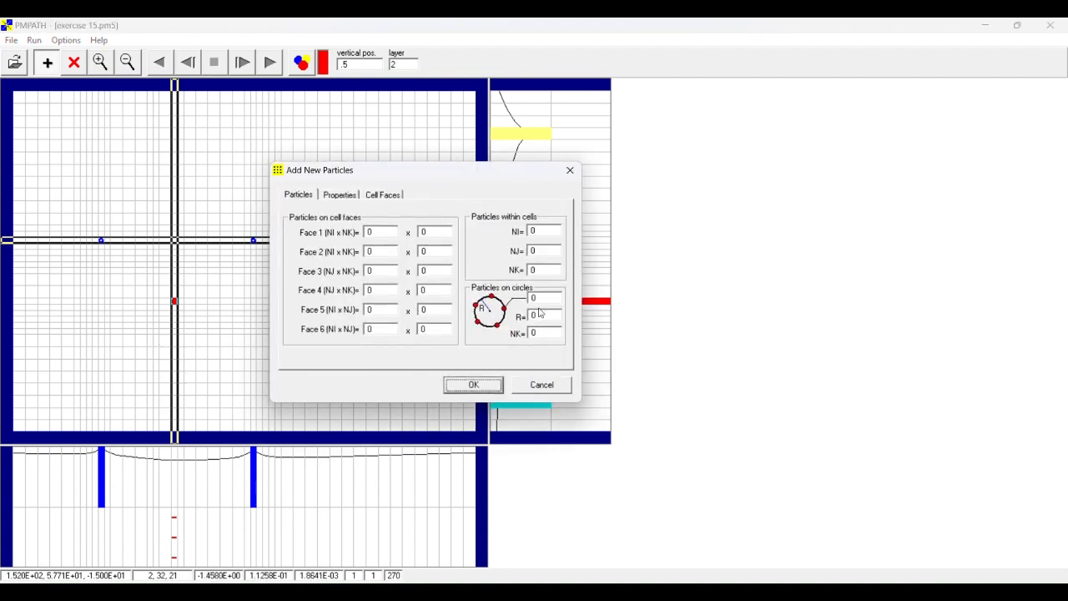
pyautogui.moveTo(539, 297); pyautogui.dragTo(519, 298)
pyautogui.write('3')
pyautogui.click(473, 384)
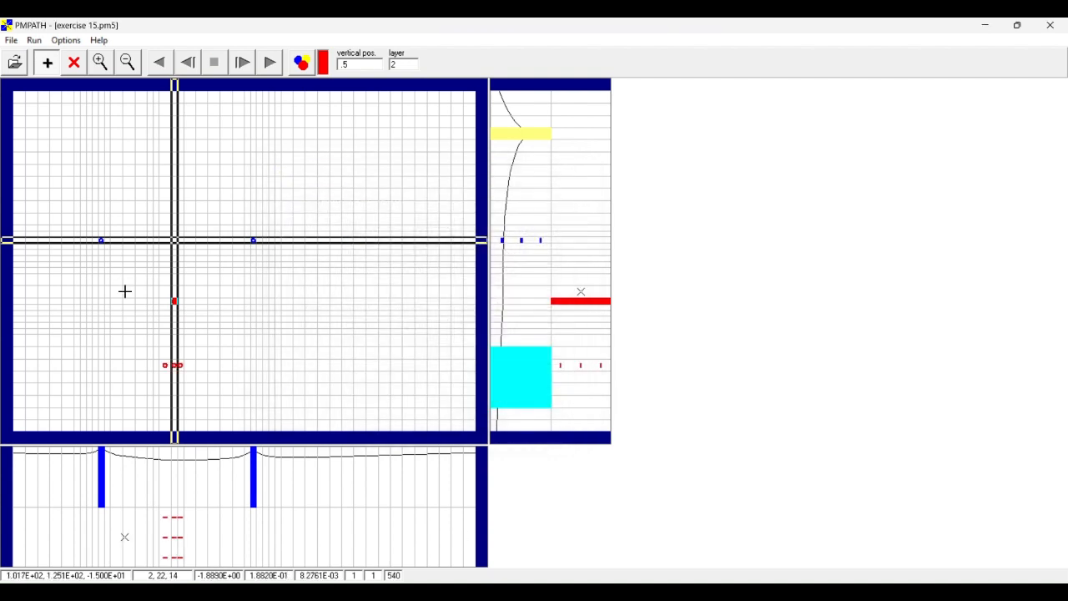
# - Place 16 single particles in layer 2, scattered beneath the river area
pyautogui.click(229, 376)
pyautogui.click(208, 360)
pyautogui.click(193, 347)
pyautogui.click(158, 351)
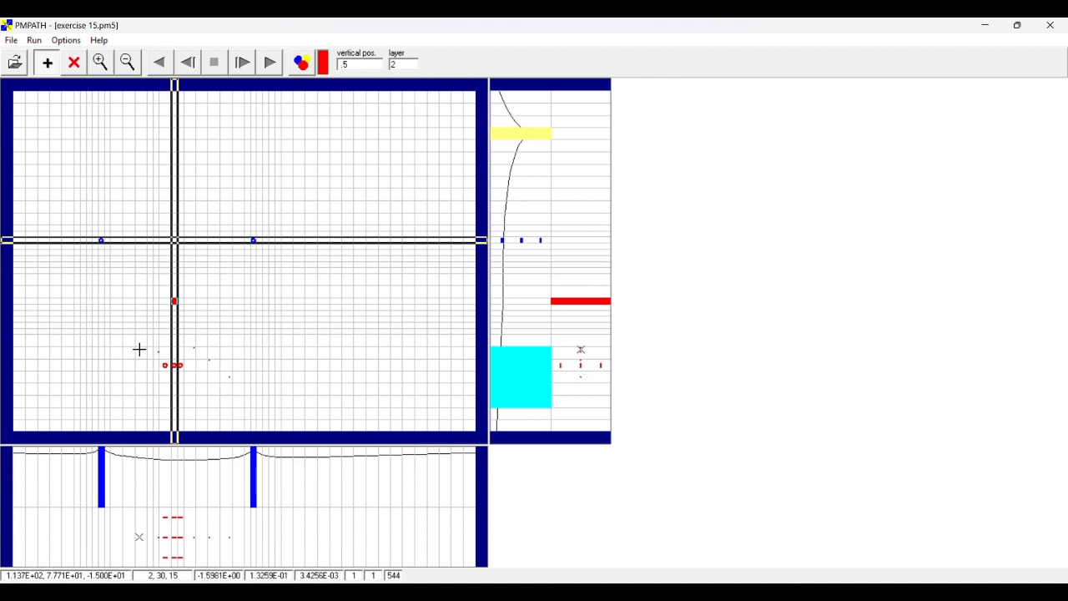
pyautogui.click(138, 349)
pyautogui.click(121, 355)
pyautogui.click(111, 376)
pyautogui.click(104, 396)
pyautogui.click(122, 389)
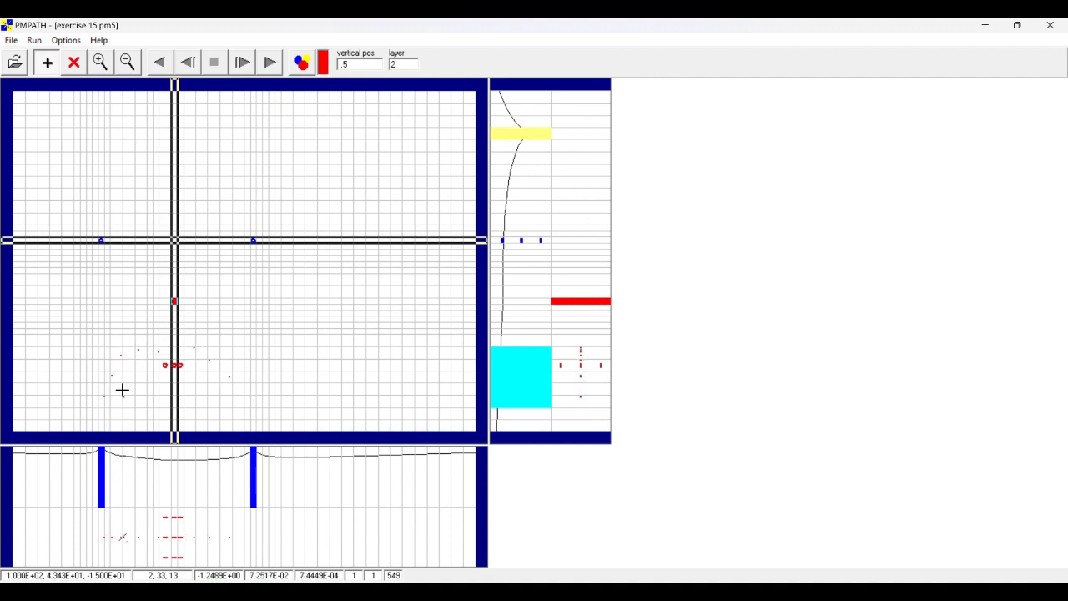
pyautogui.click(125, 376)
pyautogui.click(144, 381)
pyautogui.click(161, 389)
pyautogui.click(179, 376)
pyautogui.click(198, 380)
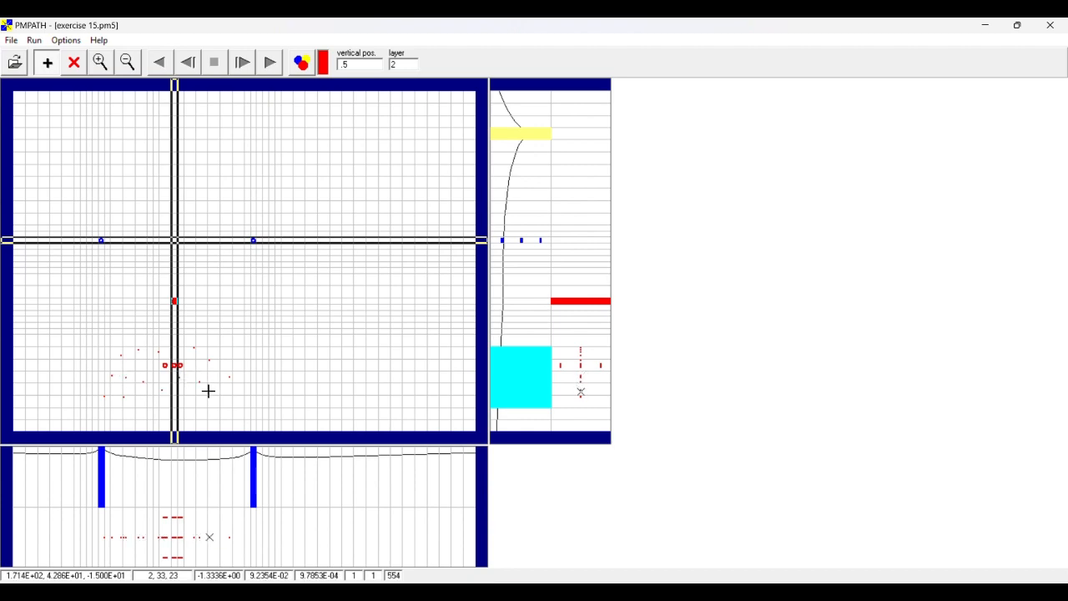
pyautogui.click(209, 394)
pyautogui.click(223, 407)
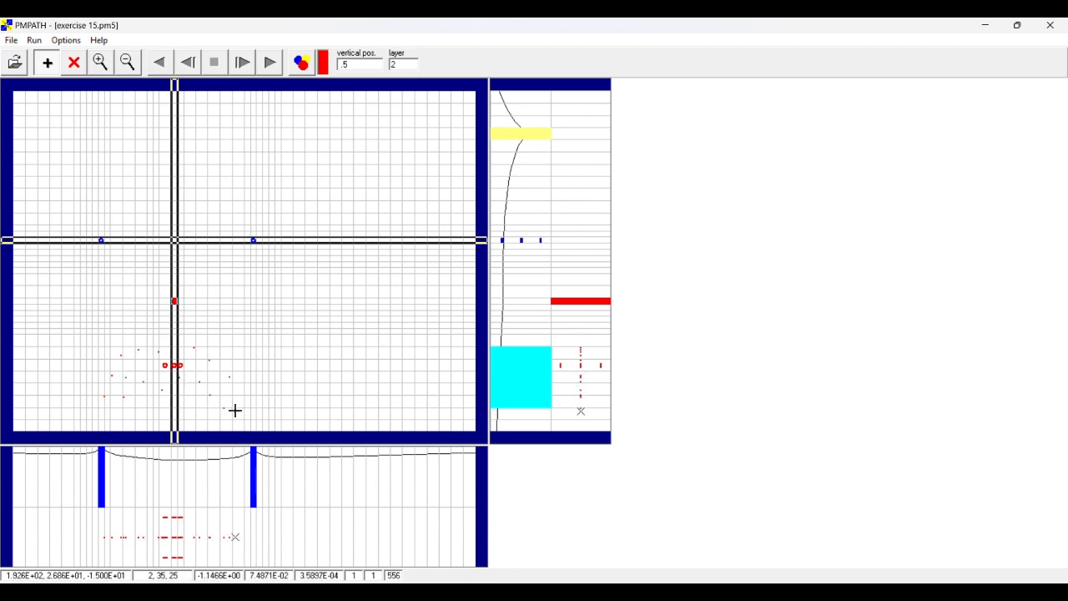
# - Switch to layer 1 and place 15 single particles scattered across the river area
pyautogui.doubleClick(404, 64)
pyautogui.write('1')
pyautogui.press('Return')
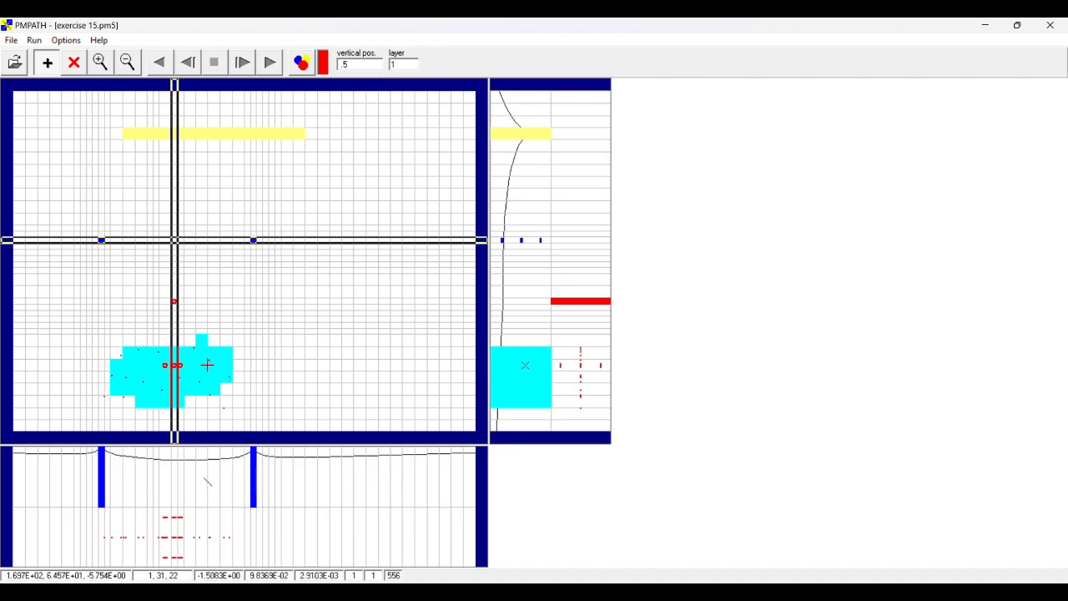
pyautogui.click(212, 376)
pyautogui.click(199, 365)
pyautogui.click(190, 355)
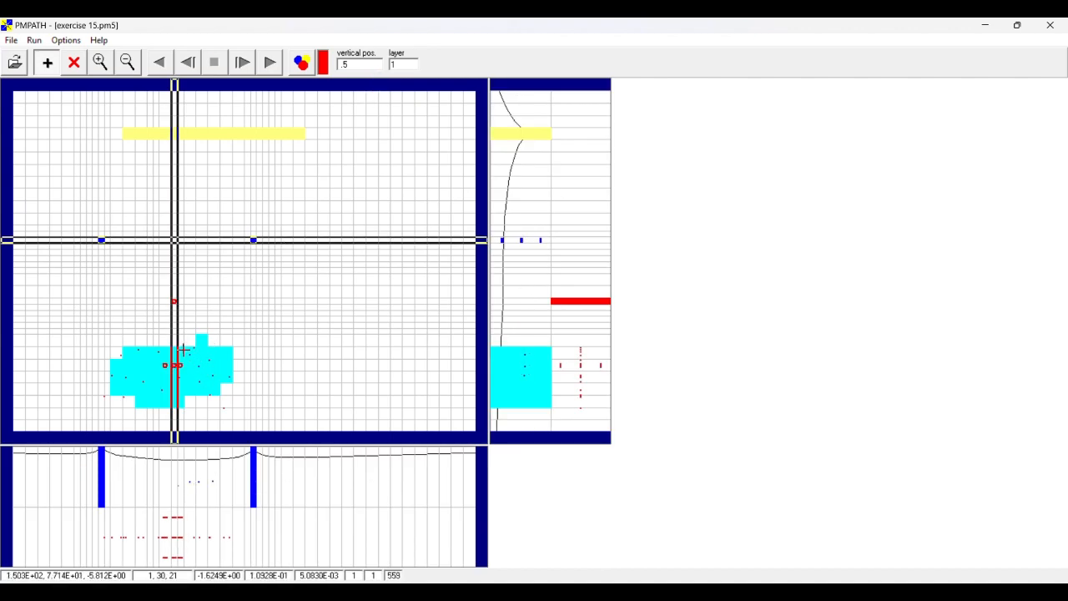
pyautogui.click(170, 345)
pyautogui.click(160, 360)
pyautogui.click(149, 361)
pyautogui.click(135, 354)
pyautogui.click(122, 369)
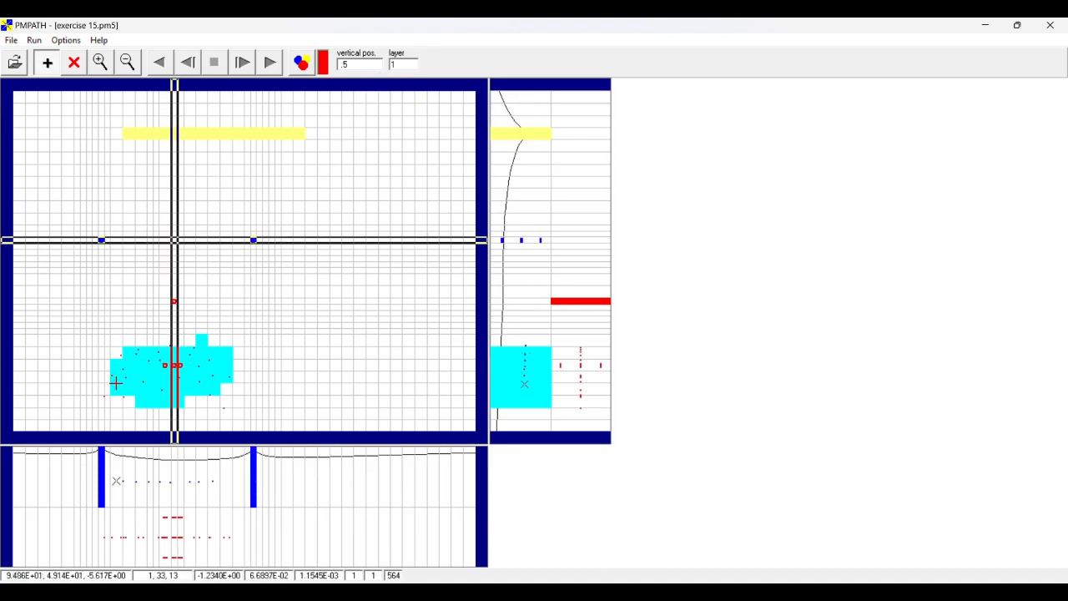
pyautogui.click(124, 391)
pyautogui.click(142, 370)
pyautogui.click(153, 382)
pyautogui.click(172, 389)
pyautogui.click(198, 381)
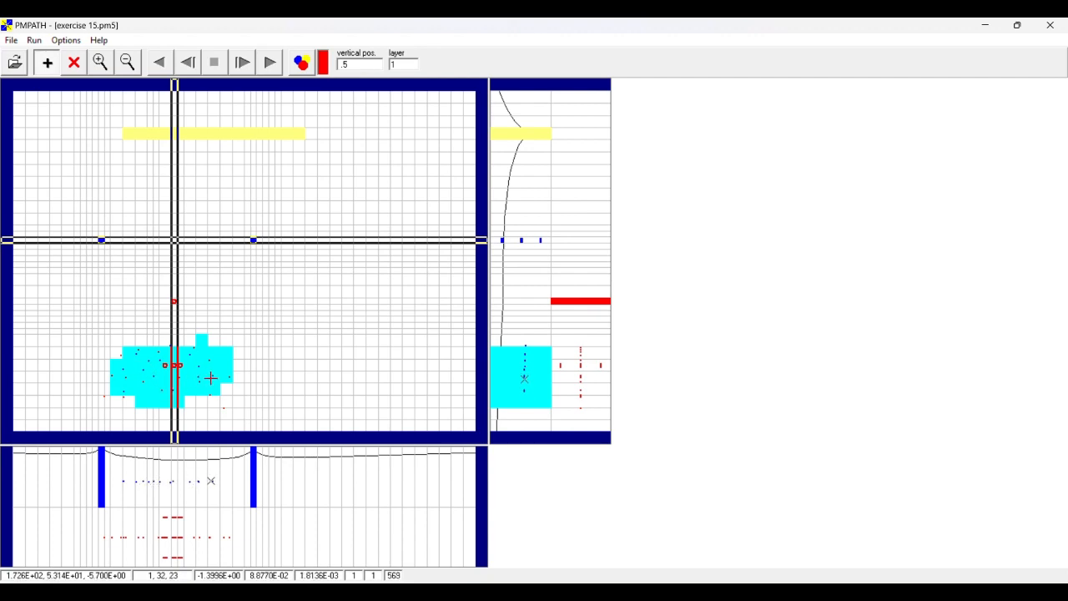
pyautogui.click(215, 388)
pyautogui.click(221, 400)
# - Set the head contour levels in the environment options to minimum -6, maximum -0.1 and interval 0.2
pyautogui.click(71, 41)
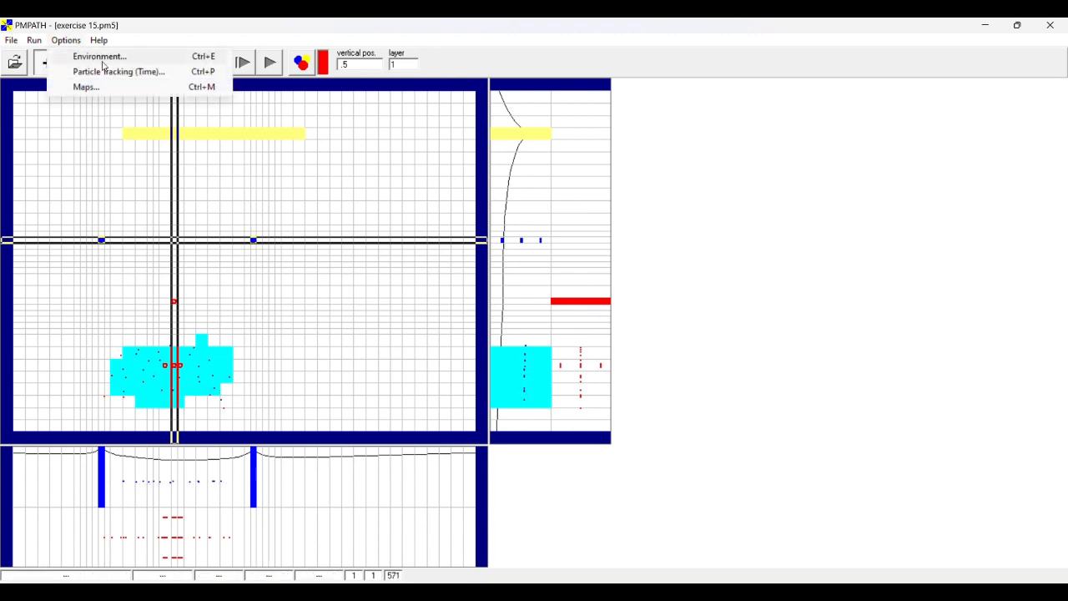
pyautogui.click(100, 57)
pyautogui.click(689, 238)
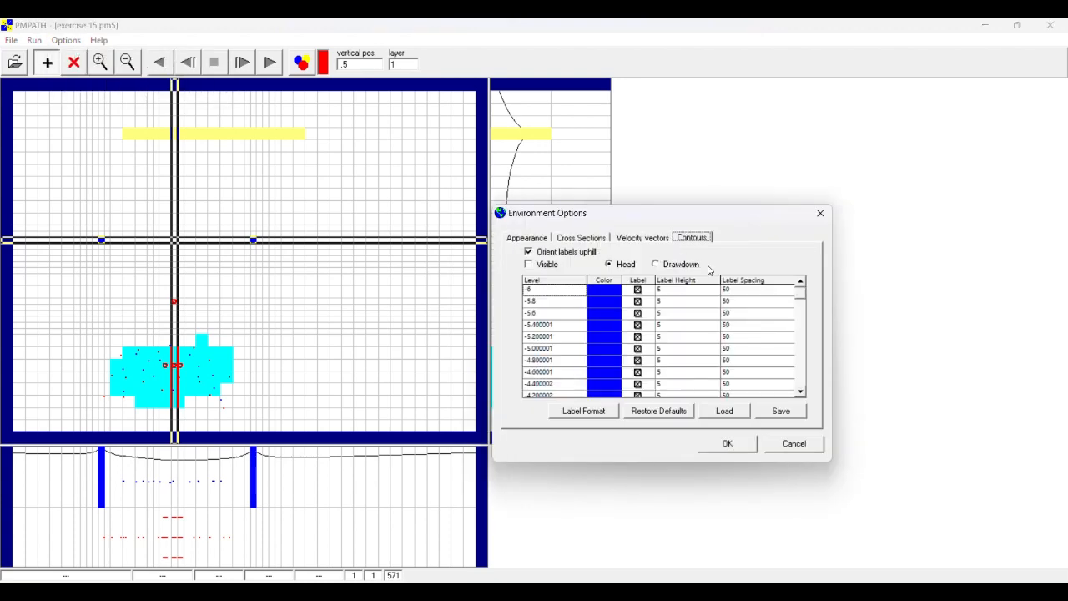
pyautogui.click(568, 282)
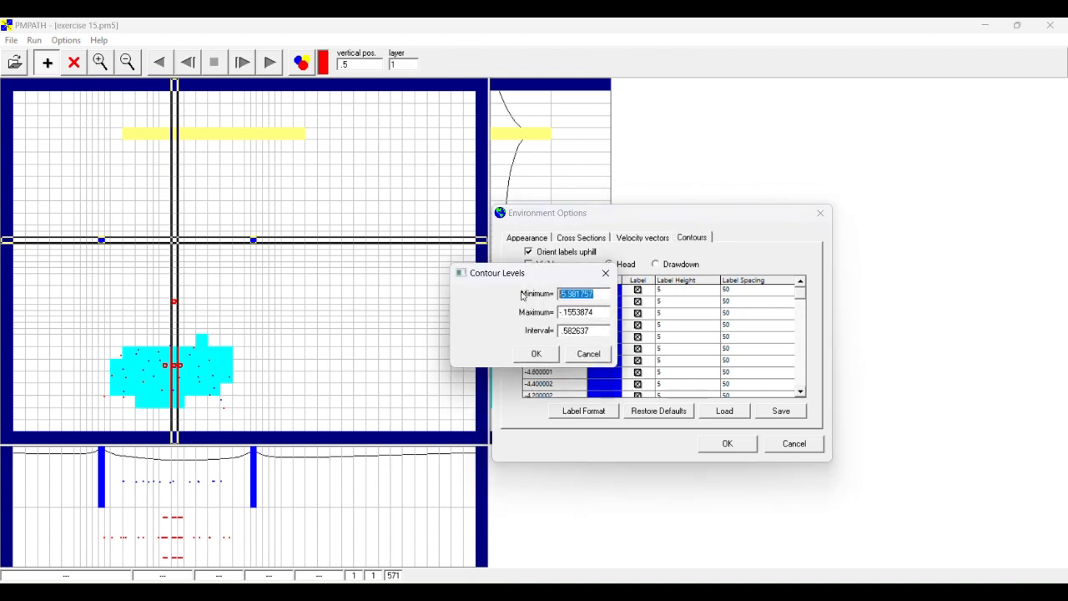
pyautogui.write('-6')
pyautogui.moveTo(593, 312); pyautogui.dragTo(552, 312)
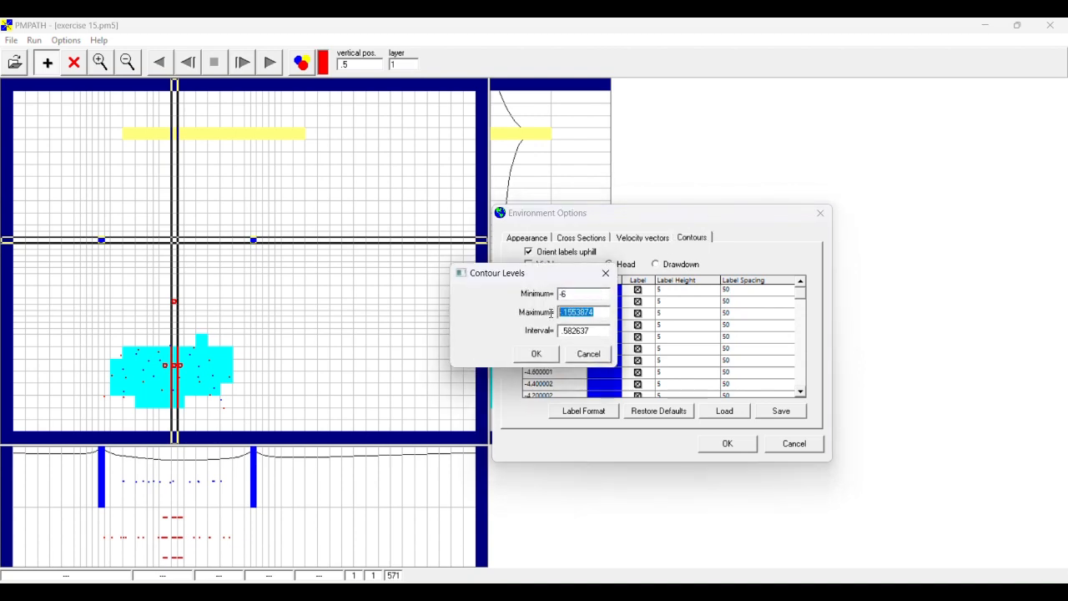
pyautogui.write('-0.1')
pyautogui.moveTo(594, 330); pyautogui.dragTo(523, 333)
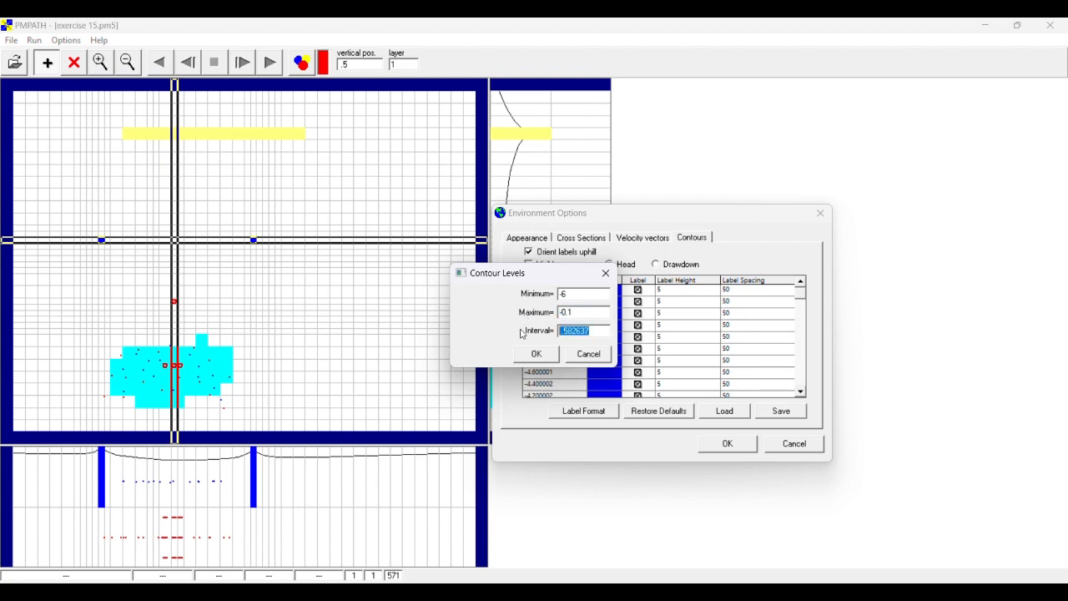
pyautogui.write('0.2')
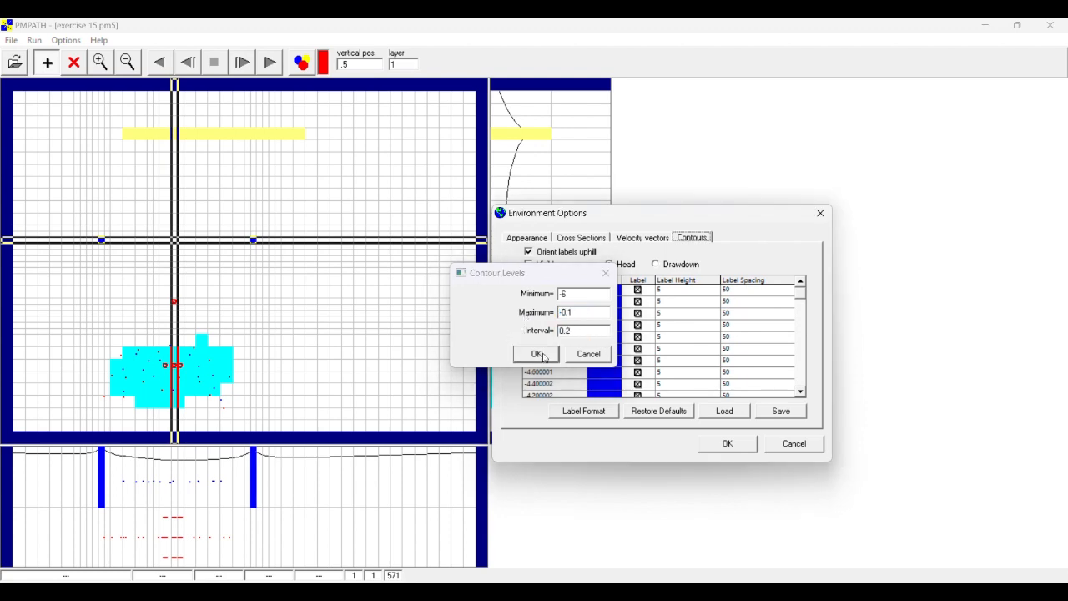
pyautogui.click(541, 353)
# - Set the contour label format to fixed with 2 decimal digits and apply the environment options
pyautogui.click(583, 411)
pyautogui.click(479, 288)
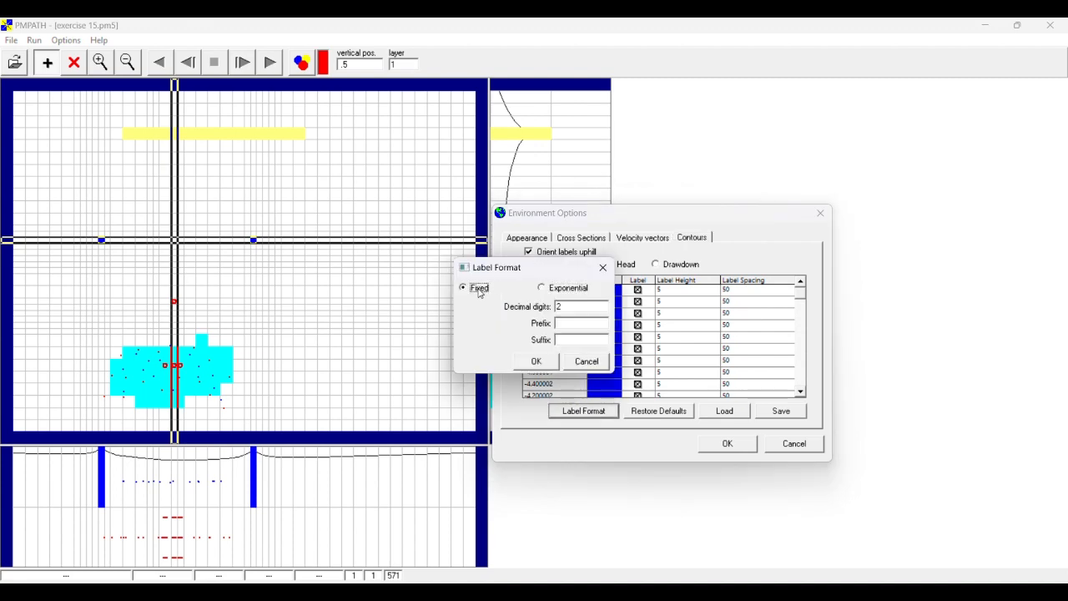
pyautogui.click(532, 364)
pyautogui.click(722, 444)
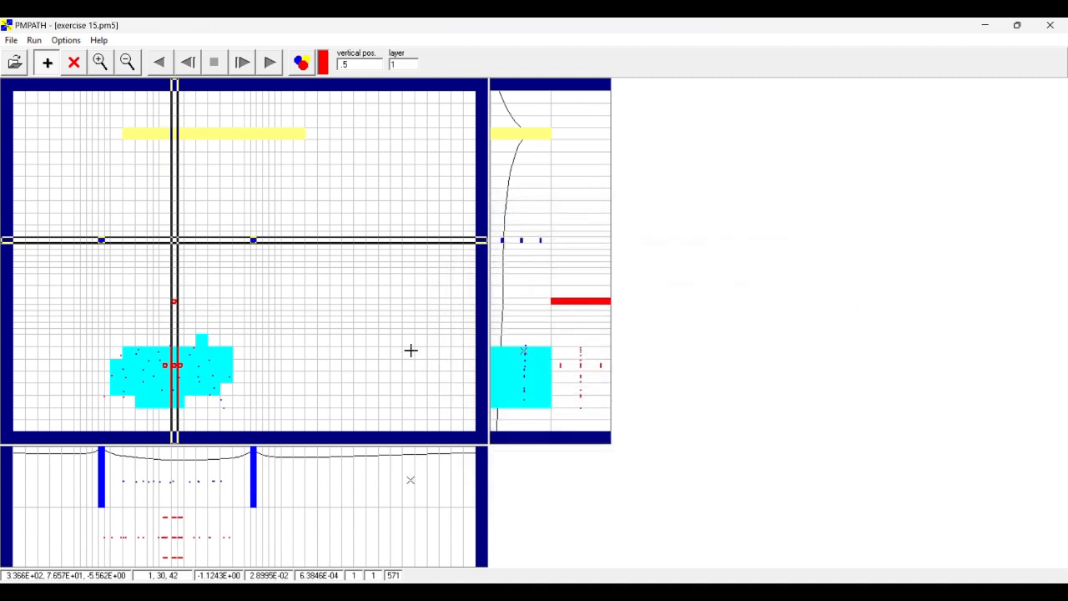
# - Make the head contours visible in the environment options and run the particle tracking forward
pyautogui.click(65, 41)
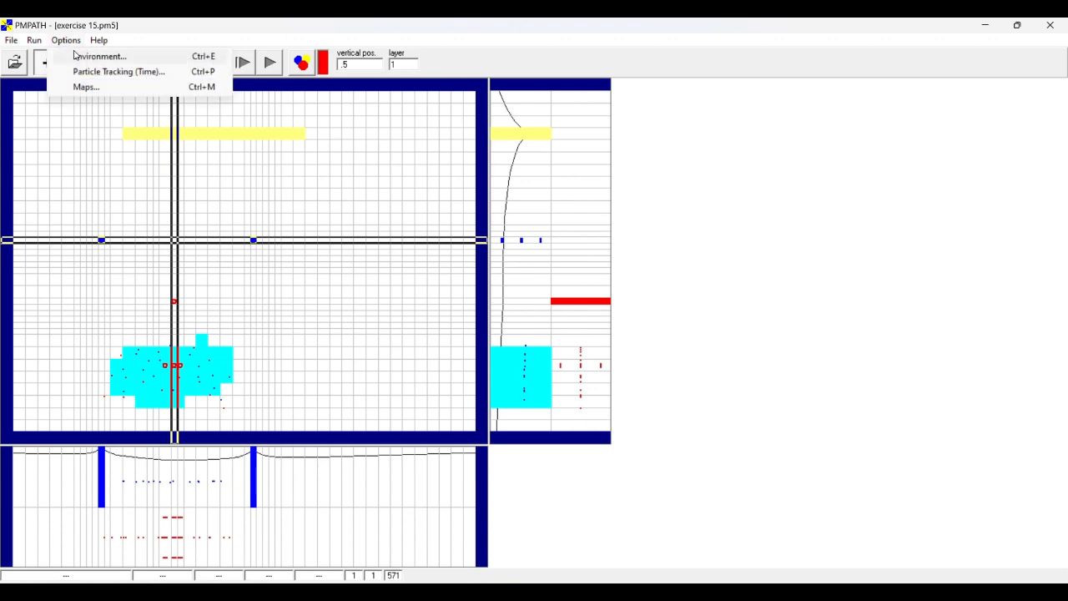
pyautogui.click(90, 56)
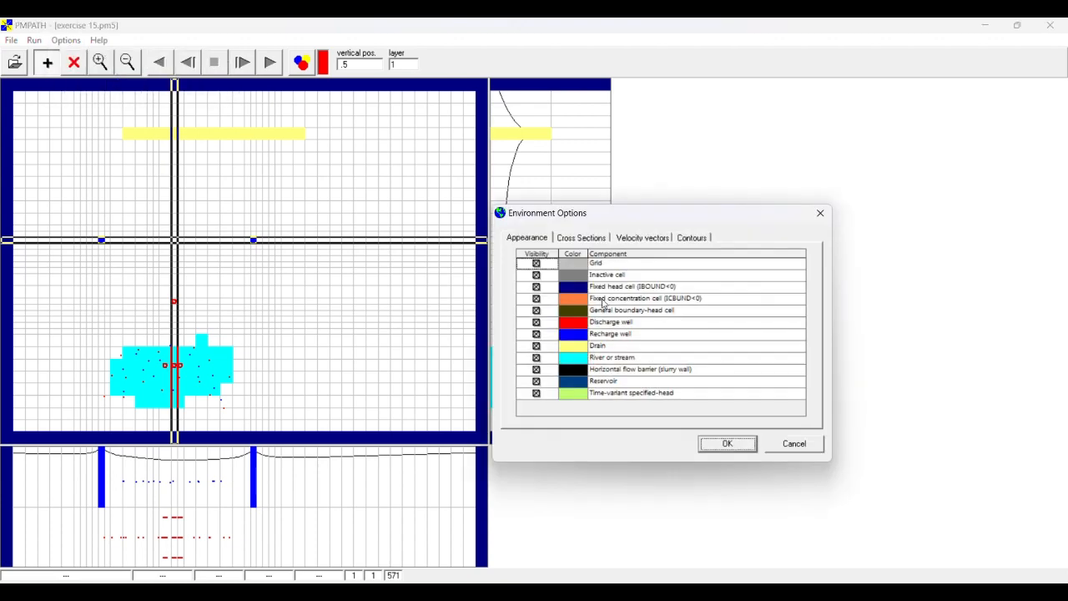
pyautogui.click(685, 239)
pyautogui.click(528, 265)
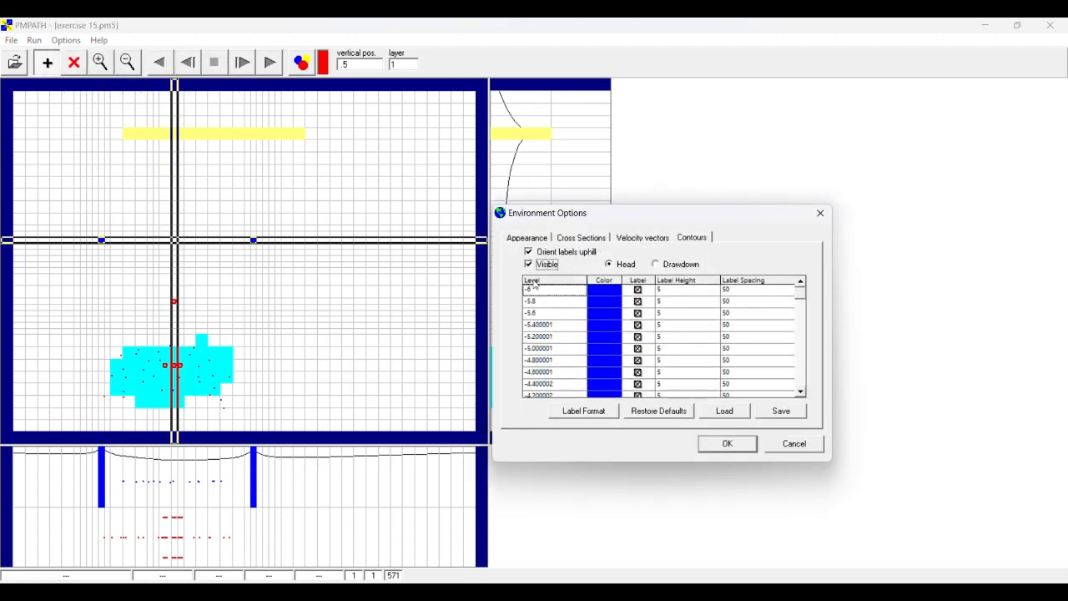
pyautogui.click(728, 445)
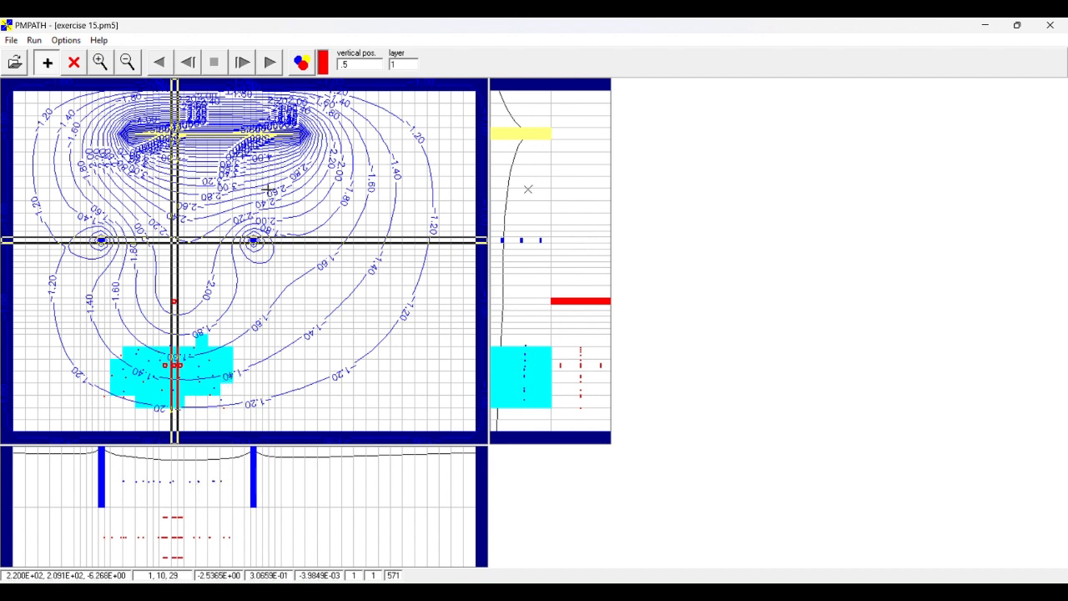
pyautogui.click(269, 65)
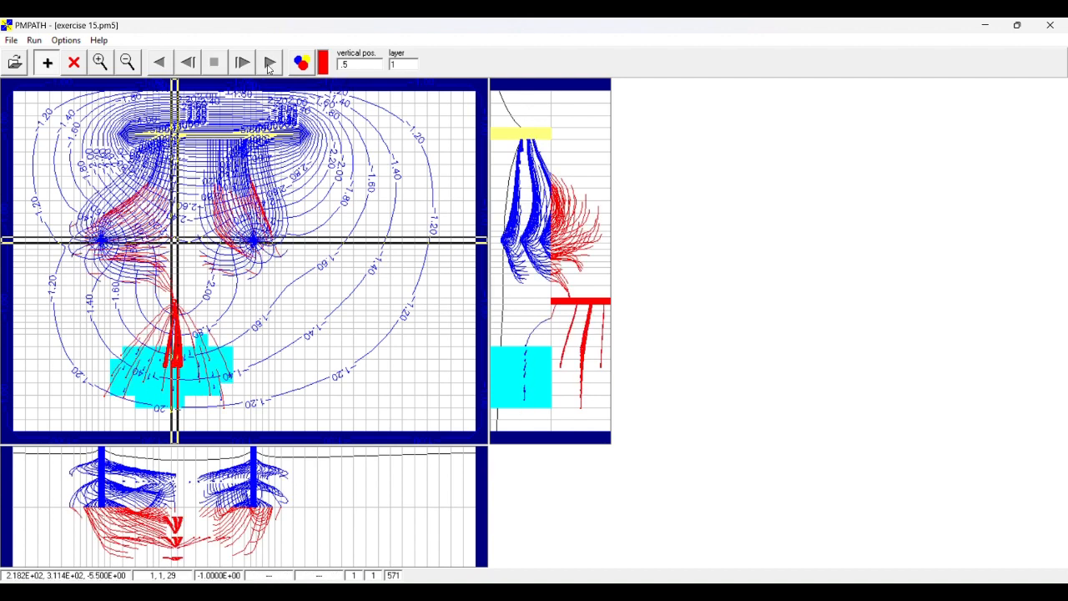